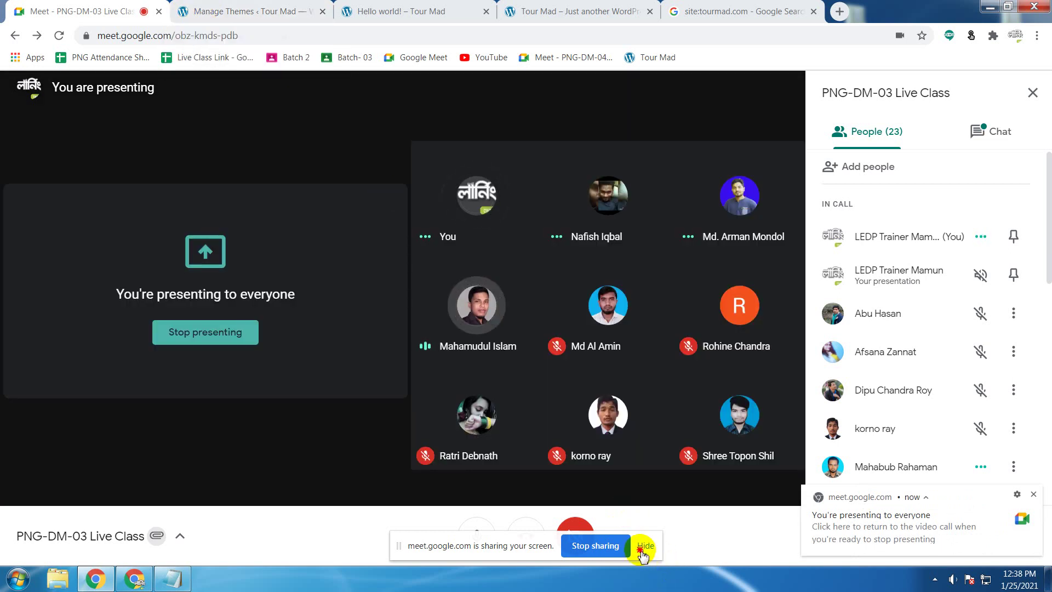
# Step: Hide Meet's screen-sharing notice, glance over the People list, and return to the Manage Themes page
pyautogui.click(642, 551)
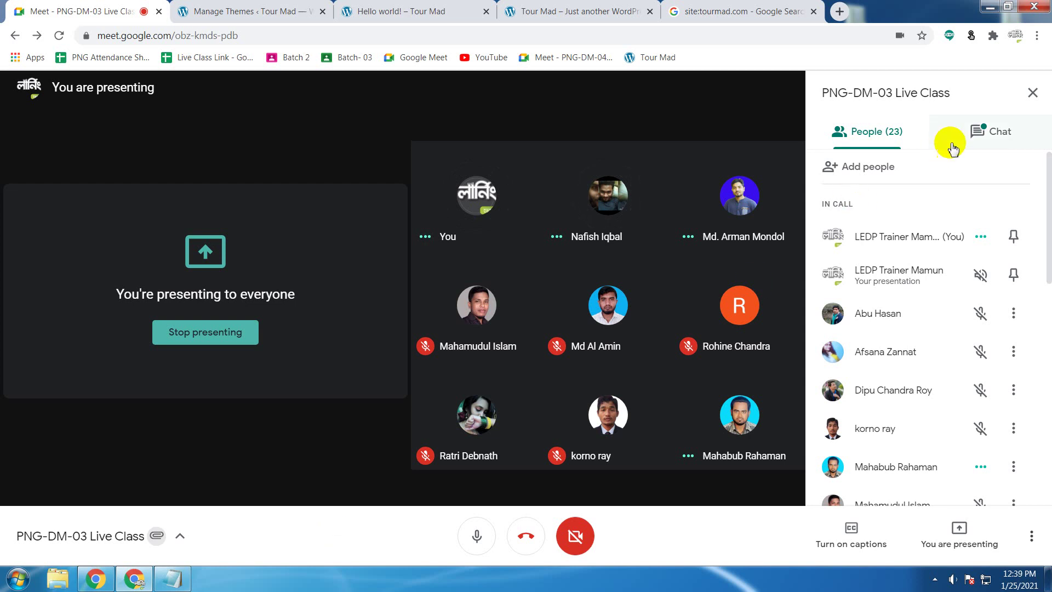
pyautogui.scroll(-10, 910, 364)
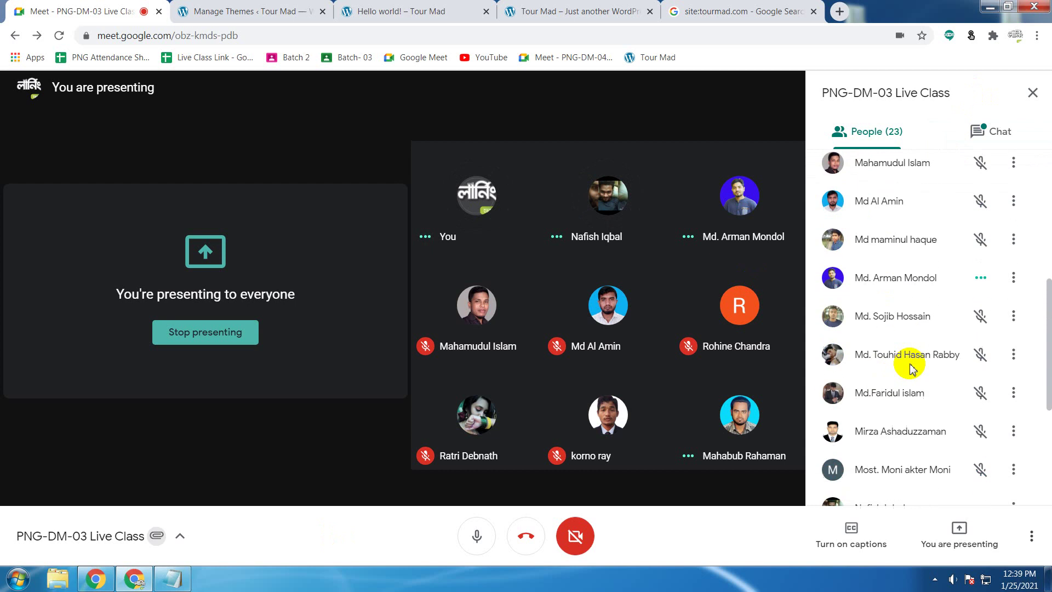
pyautogui.scroll(10, 910, 366)
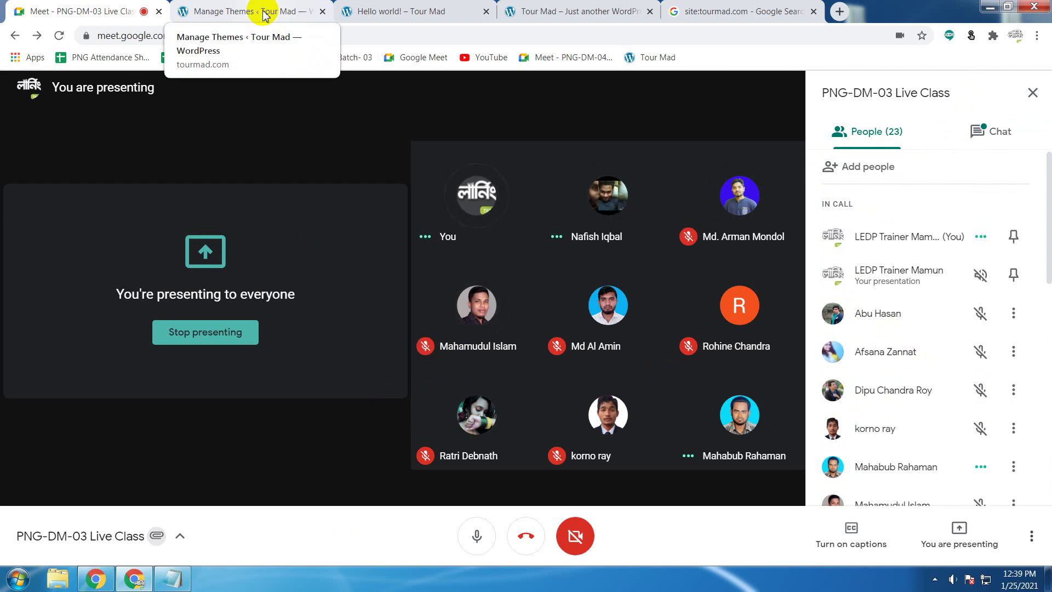
pyautogui.click(263, 13)
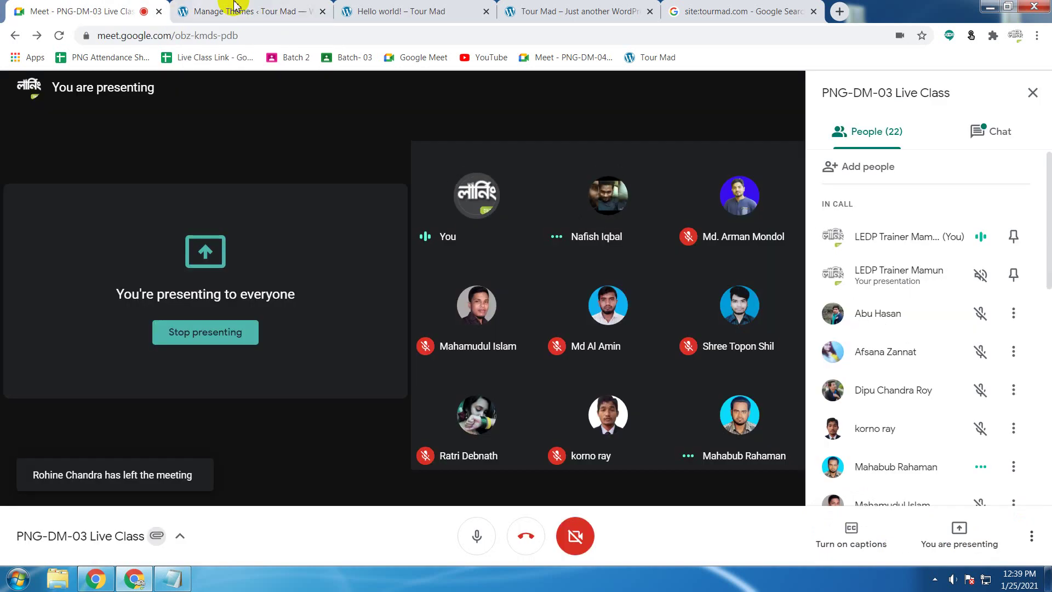
# Step: Dismiss Meet's 'You're presenting' notification so the Astra 3.0.1 theme details are unobstructed
pyautogui.click(61, 11)
pyautogui.click(235, 7)
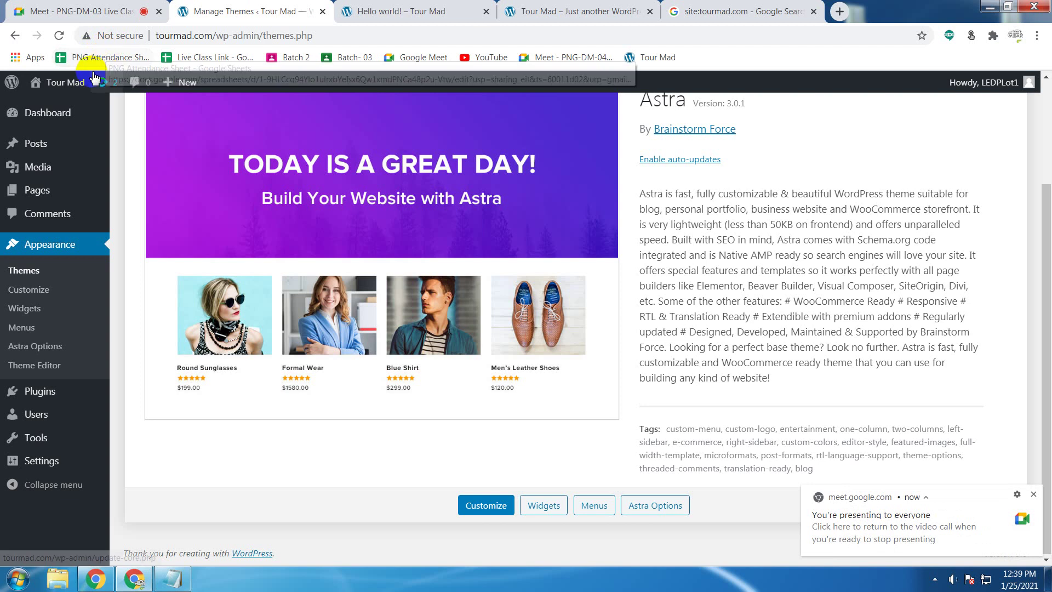
pyautogui.click(1035, 495)
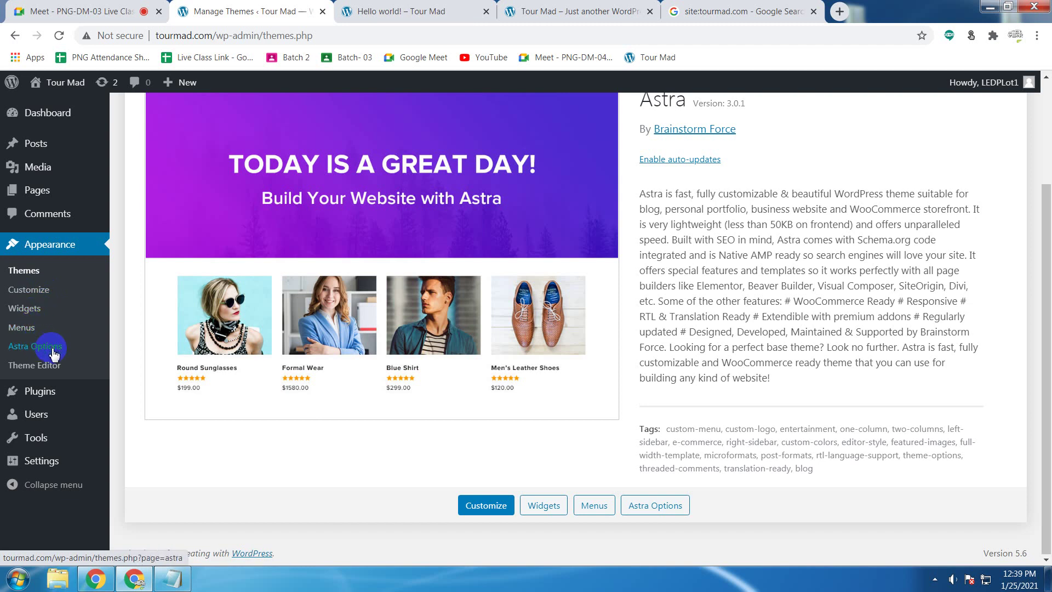
pyautogui.moveTo(76, 396)
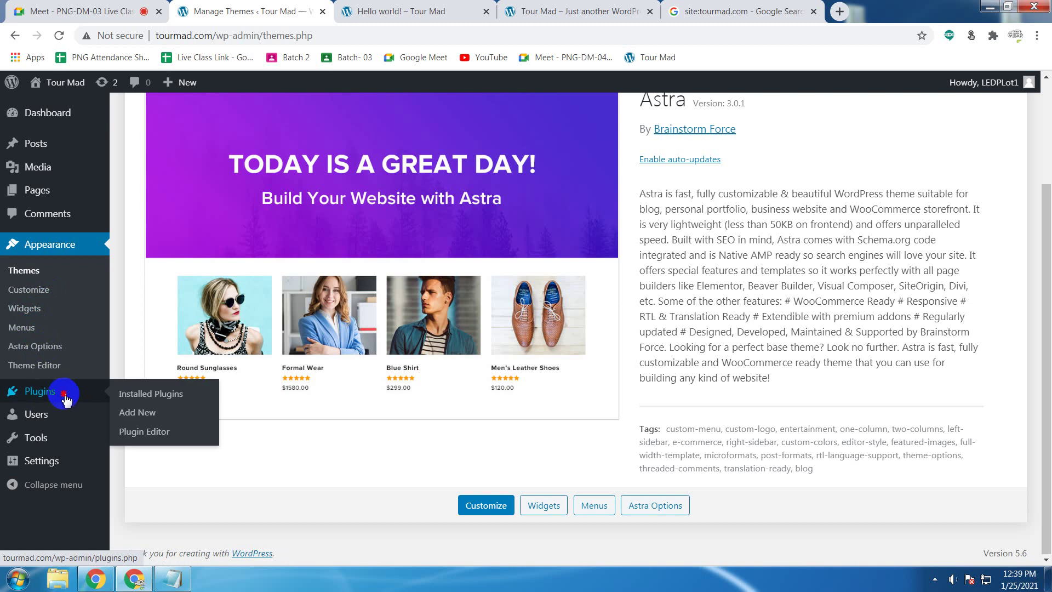
# Step: Activate Akismet Anti-Spam from the Installed Plugins list
pyautogui.click(66, 399)
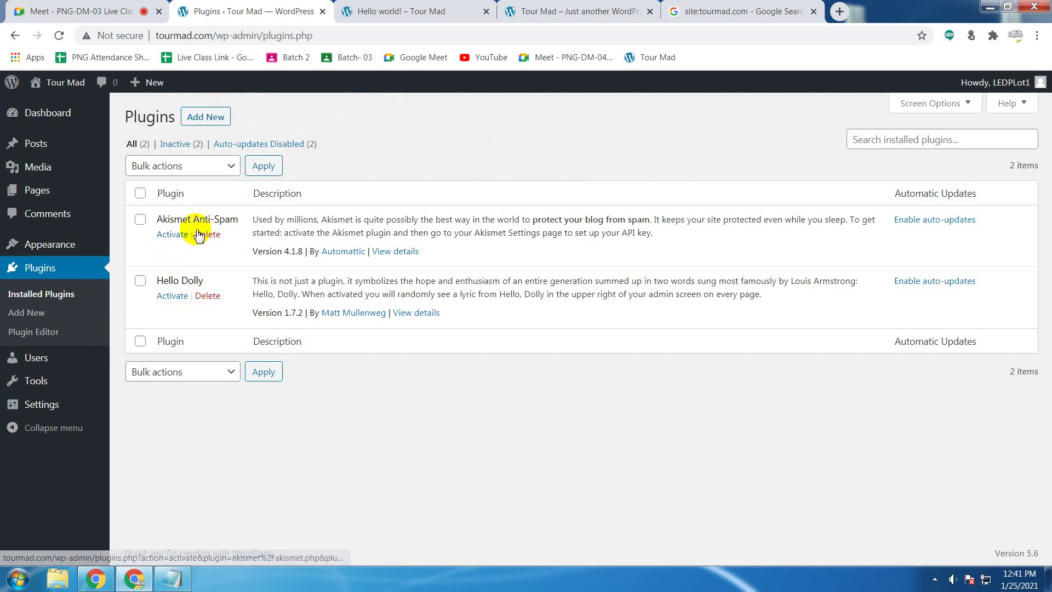
pyautogui.click(169, 235)
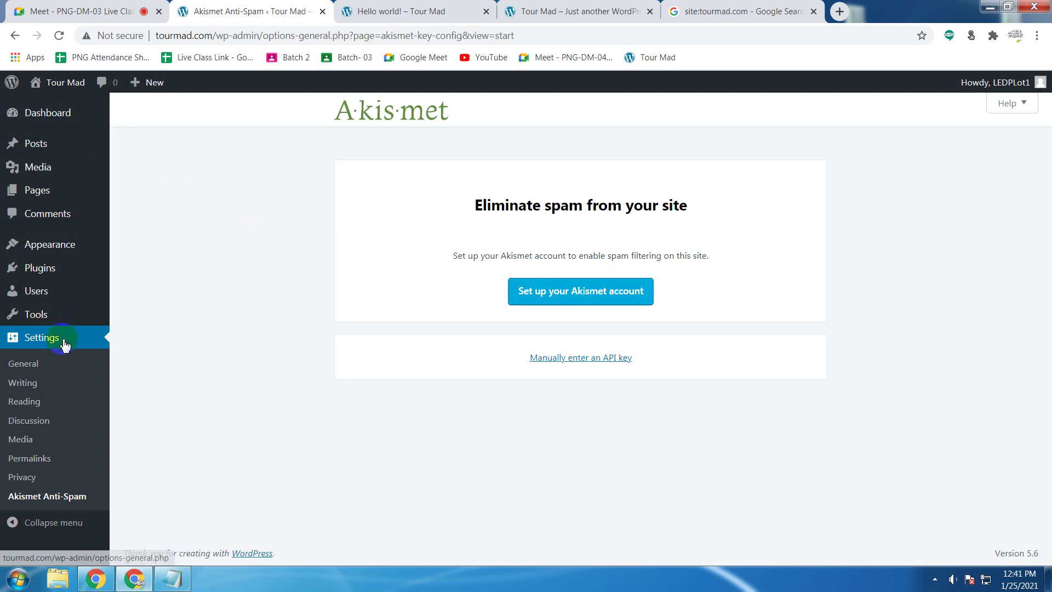
# Step: Leave the Akismet setup page and return to Installed Plugins via the sidebar
pyautogui.click(37, 342)
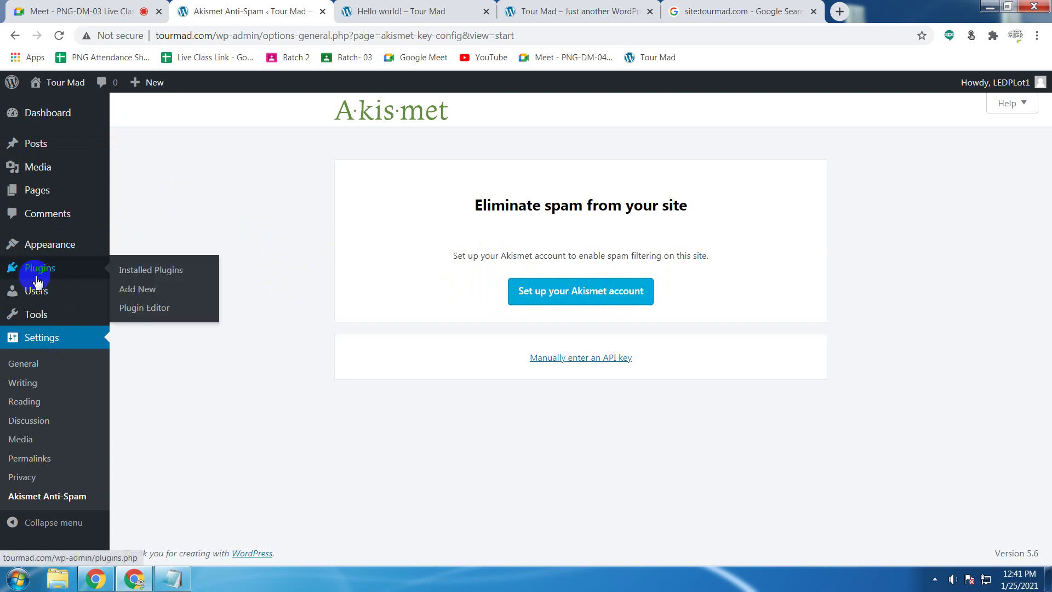
pyautogui.moveTo(59, 272)
pyautogui.click(58, 271)
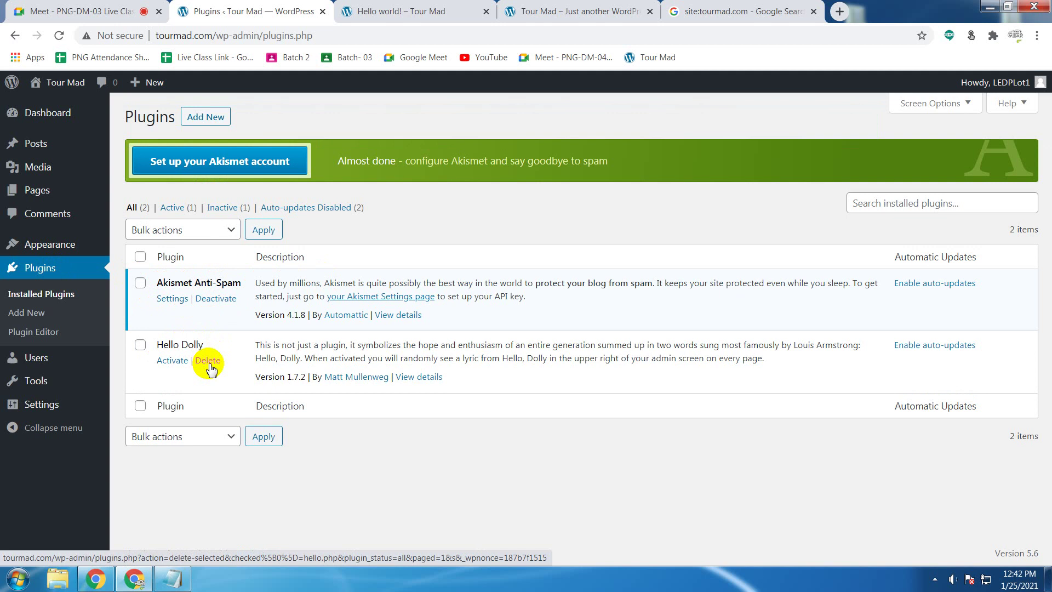
# Step: Delete the Hello Dolly plugin and confirm the deletion
pyautogui.click(211, 368)
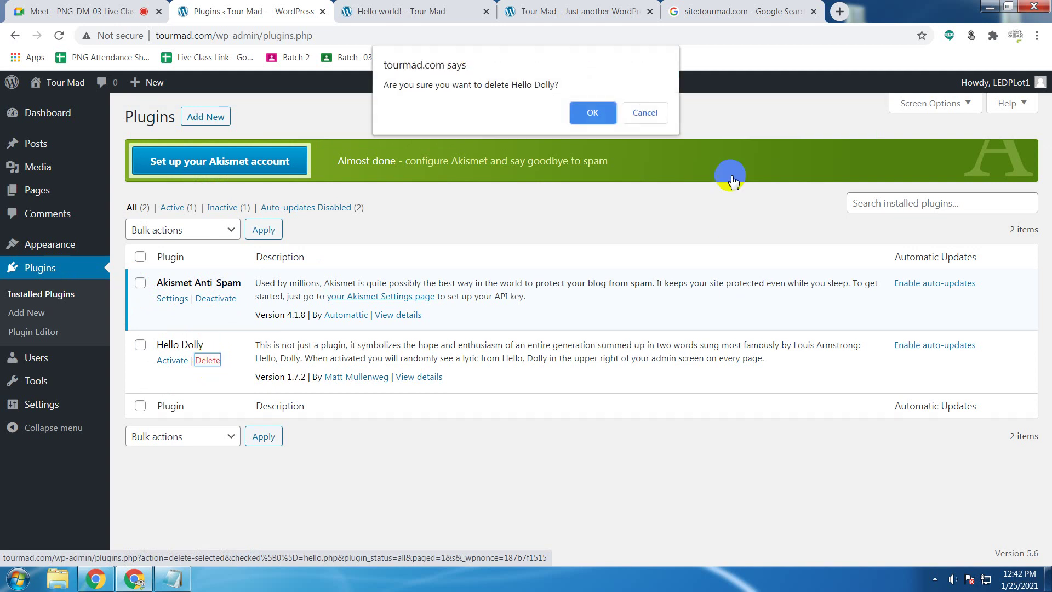
pyautogui.click(589, 112)
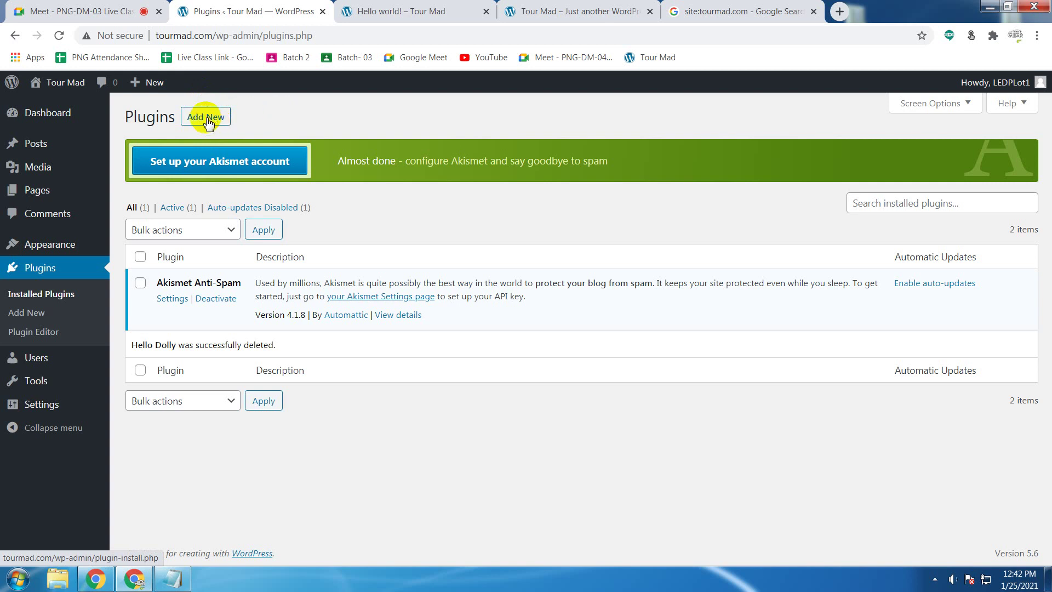
# Step: Browse the Add Plugins page's featured plugins such as Classic Editor, Jetpack and Gutenberg
pyautogui.click(208, 122)
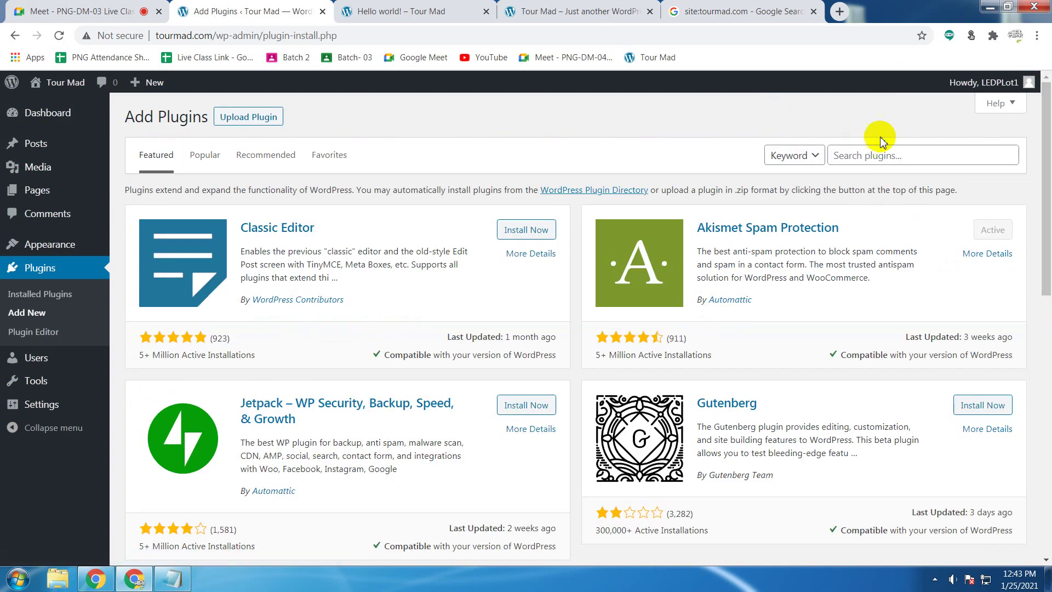
pyautogui.scroll(-5, 737, 274)
pyautogui.scroll(-5, 741, 279)
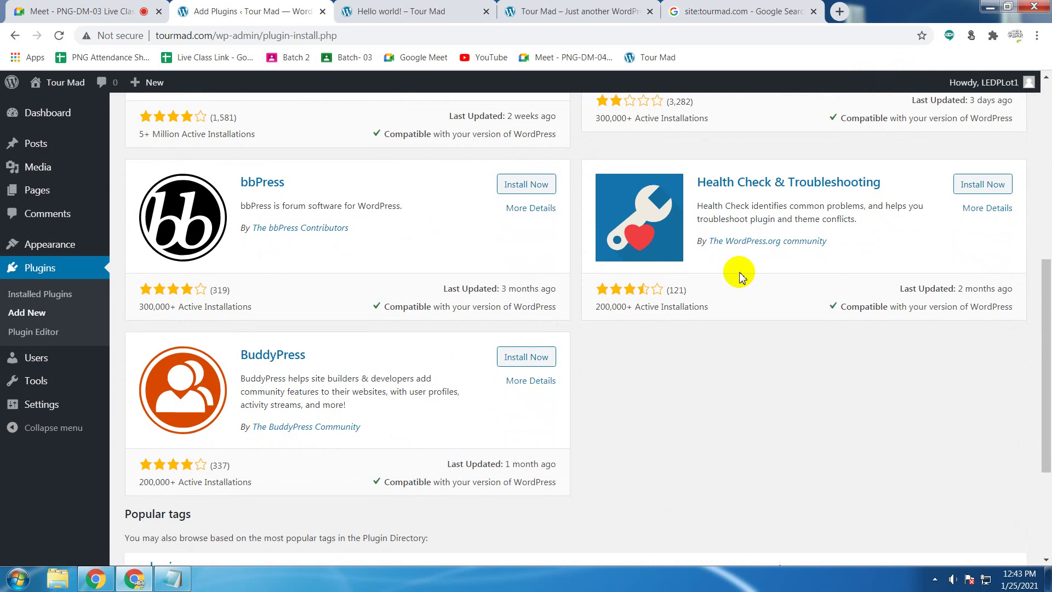
pyautogui.scroll(6, 740, 270)
pyautogui.scroll(-5, 741, 271)
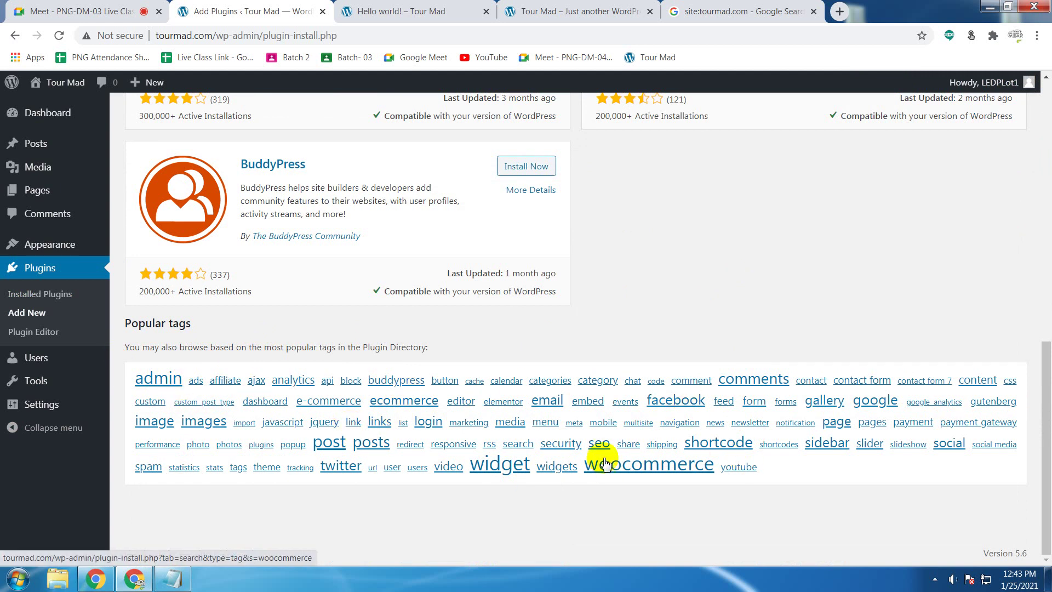
pyautogui.scroll(11, 762, 281)
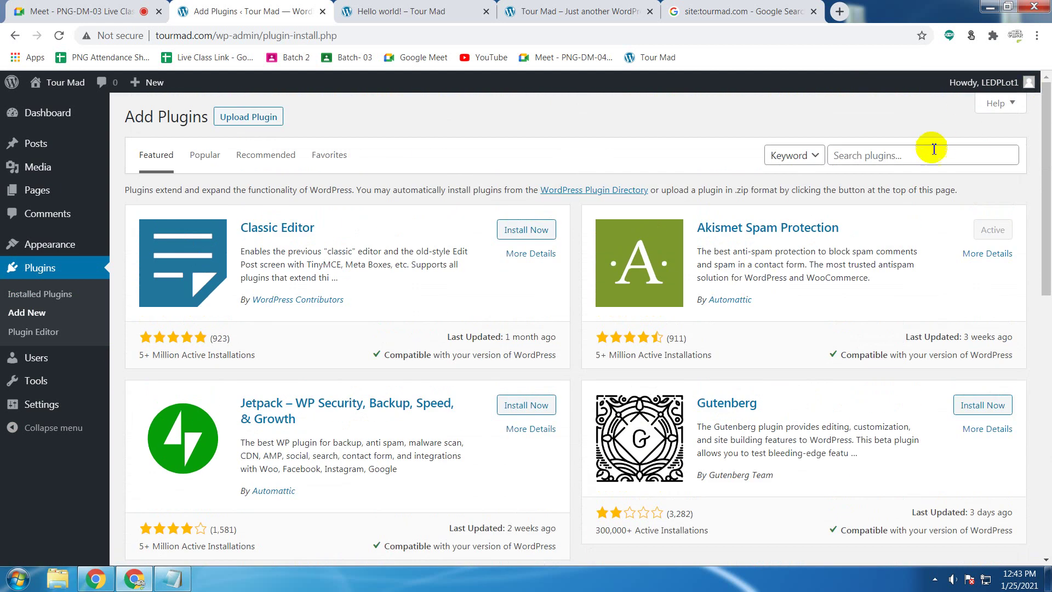
pyautogui.click(930, 155)
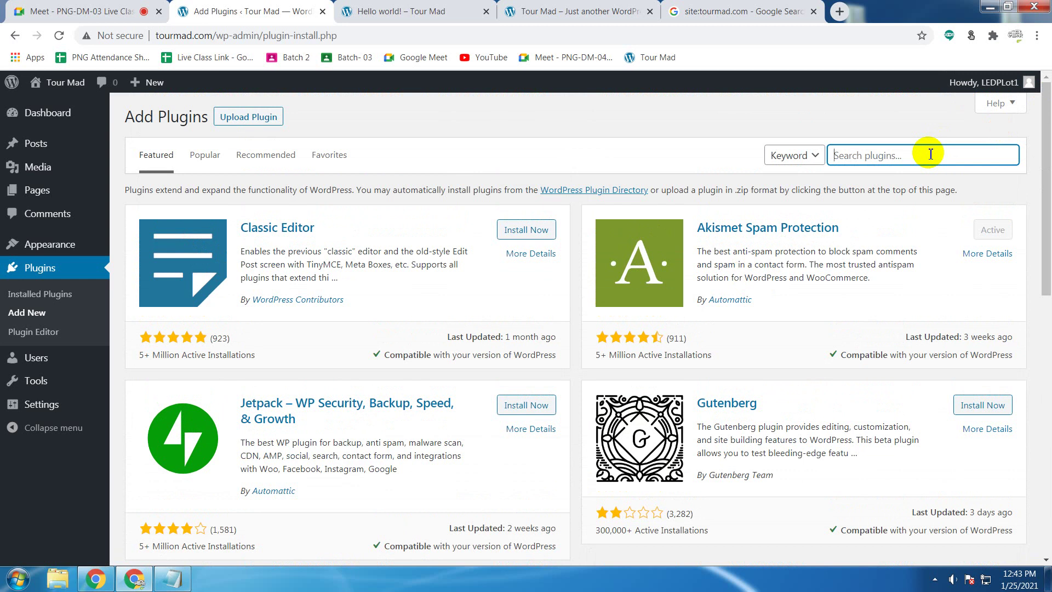
# Step: Search the plugin directory for 'yoast seo' and install Yoast SEO
pyautogui.write('yoast seo')
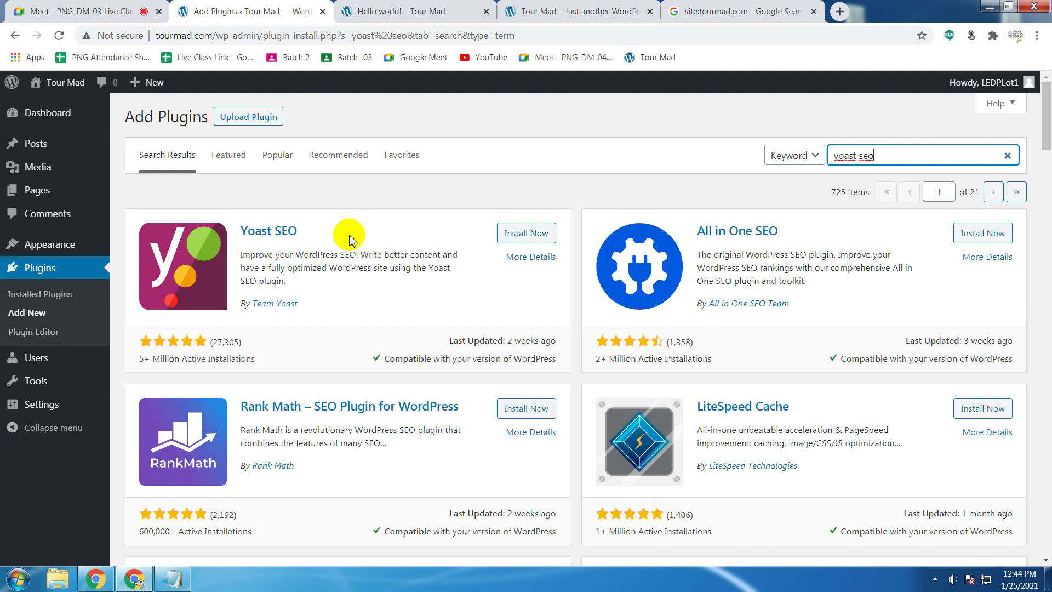
pyautogui.click(523, 241)
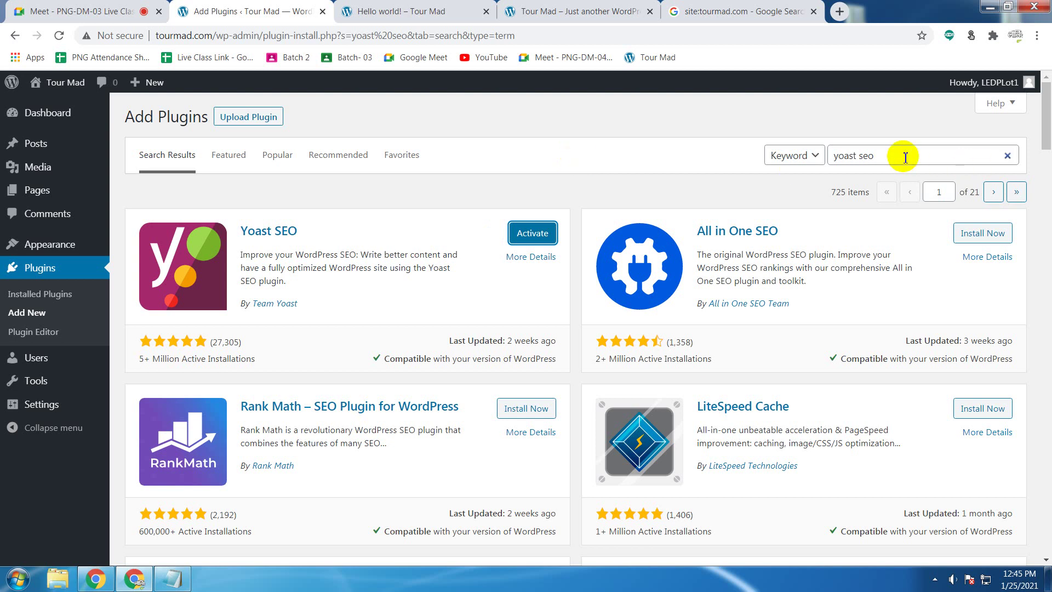
pyautogui.moveTo(906, 158); pyautogui.dragTo(826, 154)
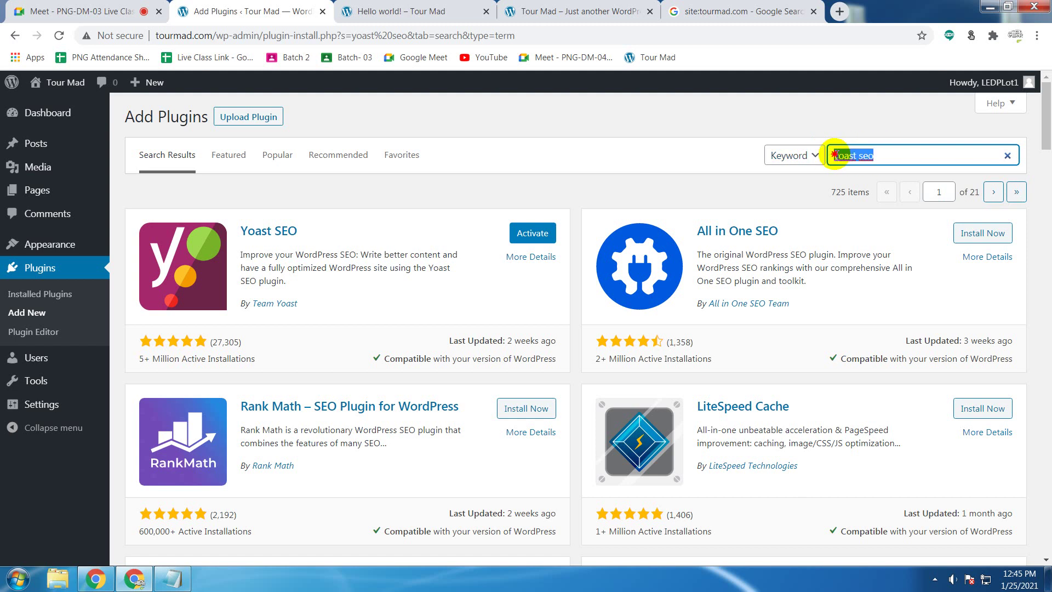
pyautogui.moveTo(836, 155)
pyautogui.mouseDown()
pyautogui.moveTo(886, 155)
pyautogui.moveTo(828, 156)
pyautogui.mouseUp()
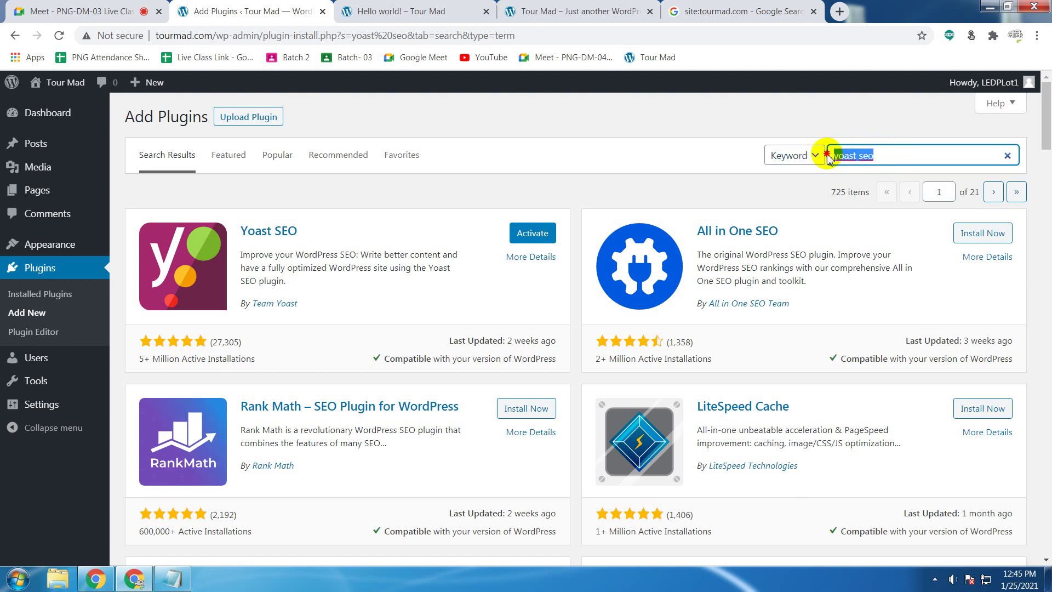
pyautogui.click(566, 157)
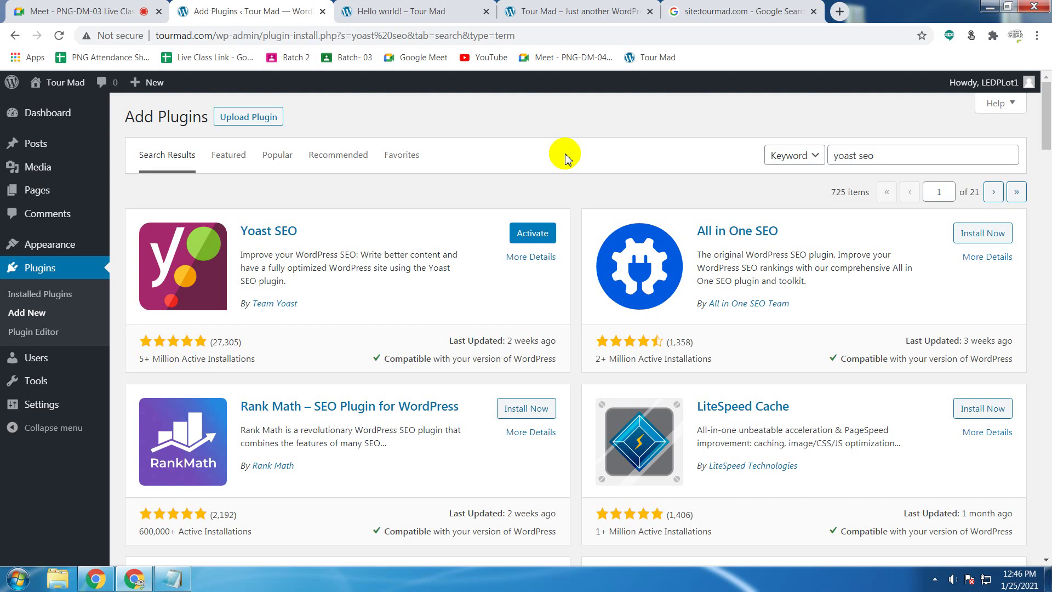
pyautogui.click(88, 10)
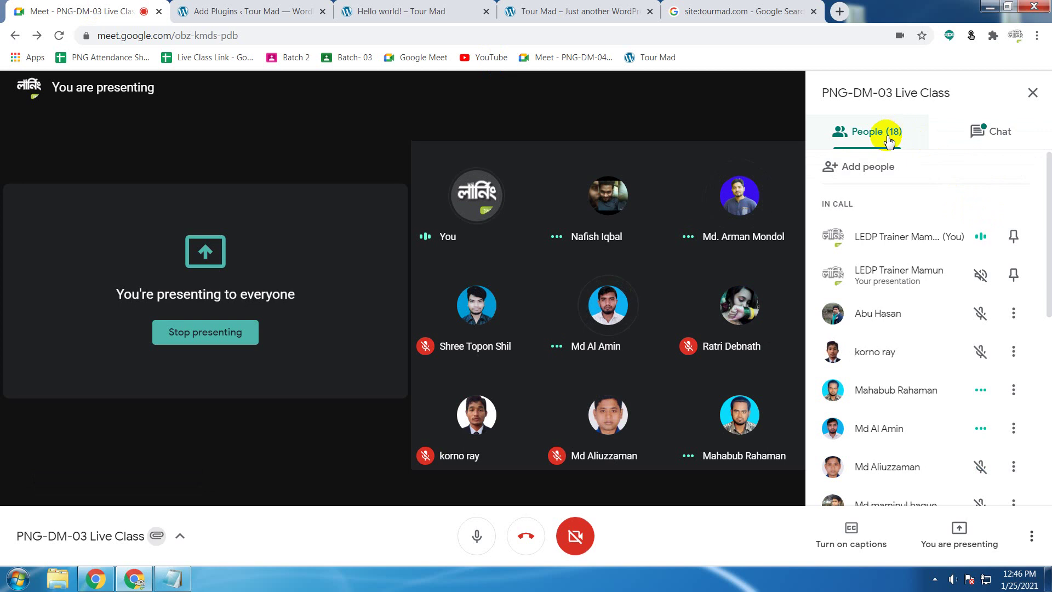
# Step: Check the Meet participant list, then return to the 'yoast seo' plugin results
pyautogui.scroll(-8, 981, 321)
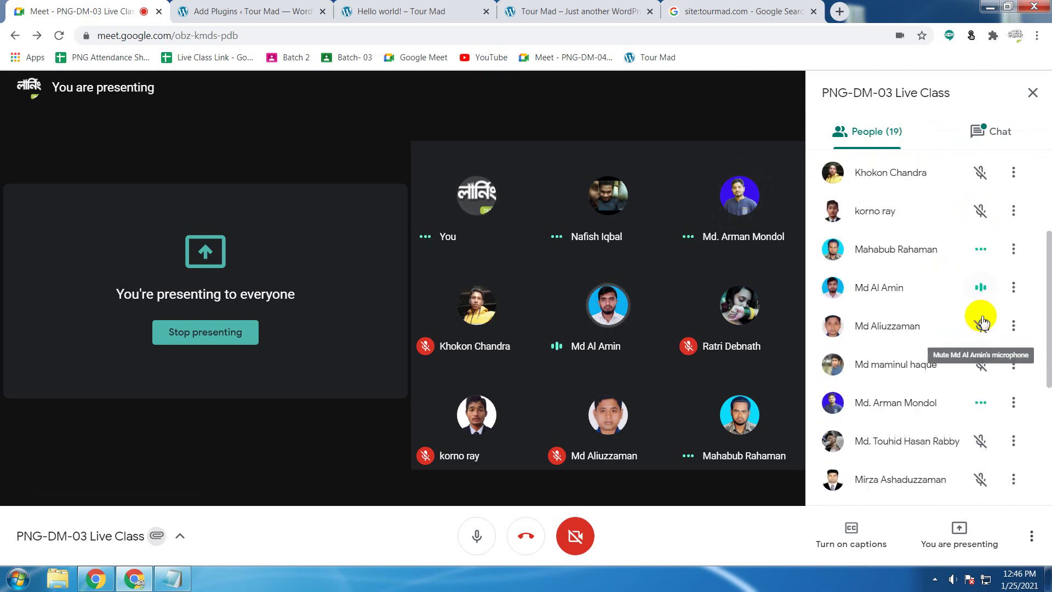
pyautogui.scroll(8, 981, 318)
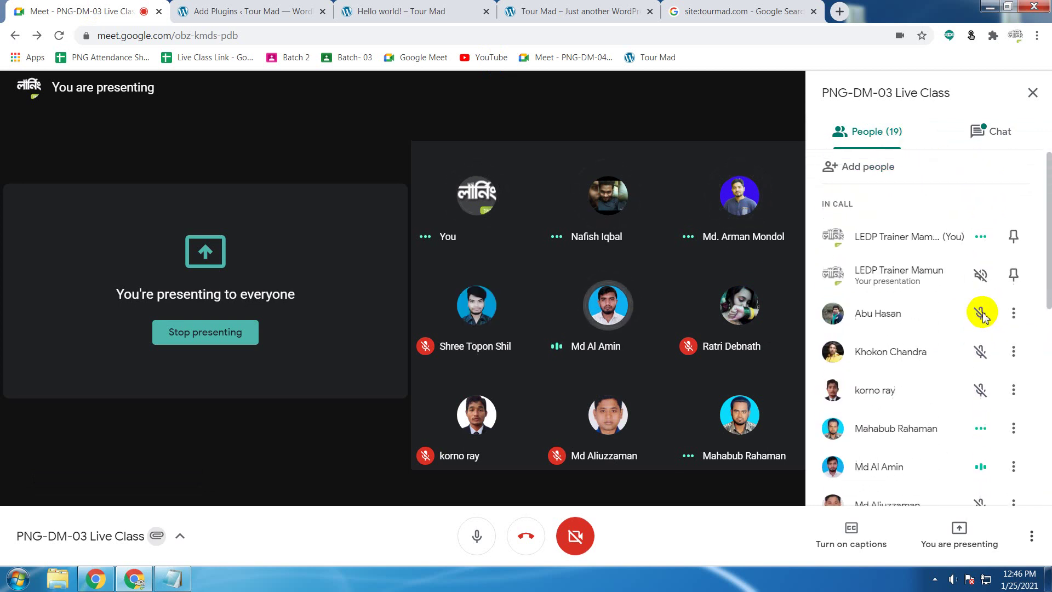
pyautogui.click(263, 10)
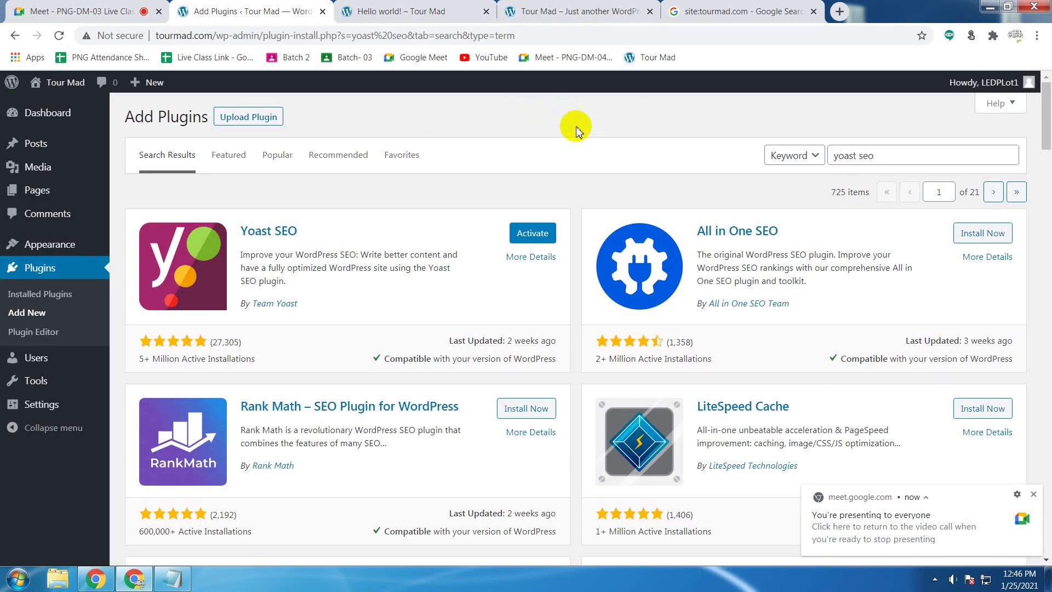
# Step: Replace the search with 'insert headers' and install Insert Headers and Footers
pyautogui.click(915, 156)
pyautogui.moveTo(915, 157); pyautogui.dragTo(660, 158)
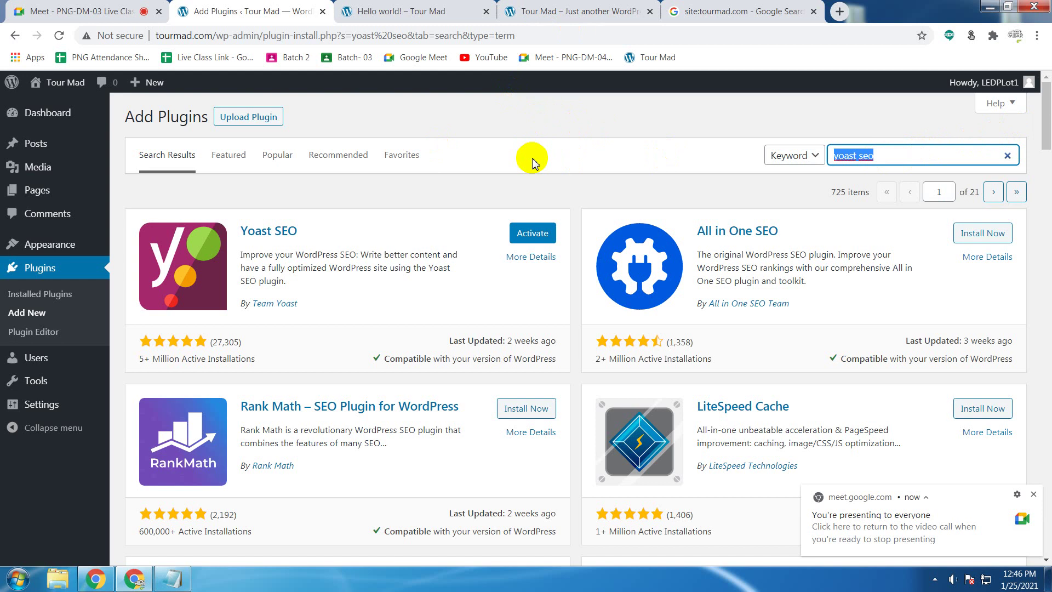
pyautogui.press('BackSpace')
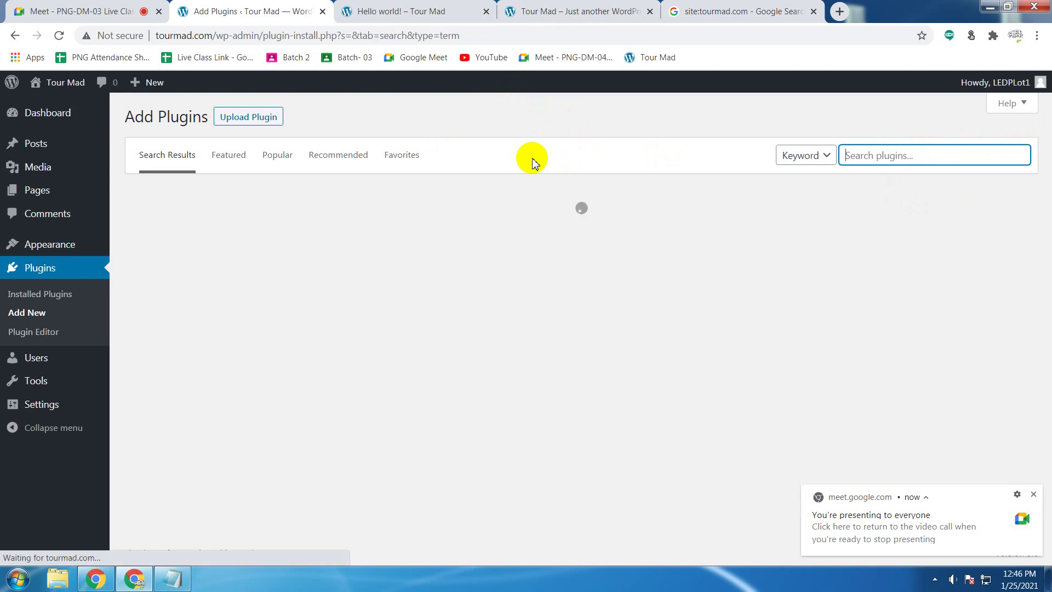
pyautogui.write('ins')
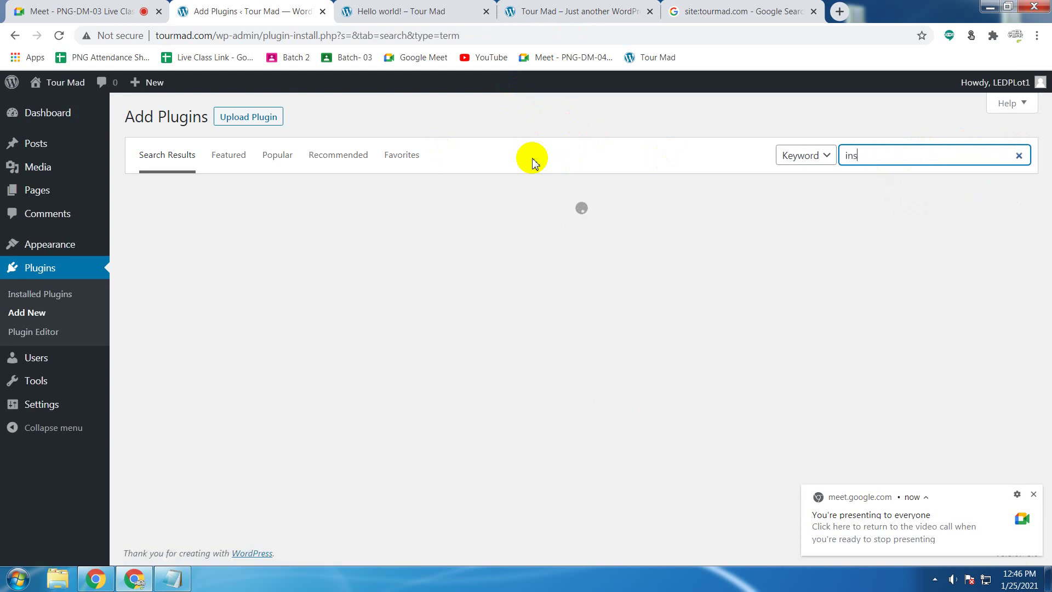
pyautogui.write('ert')
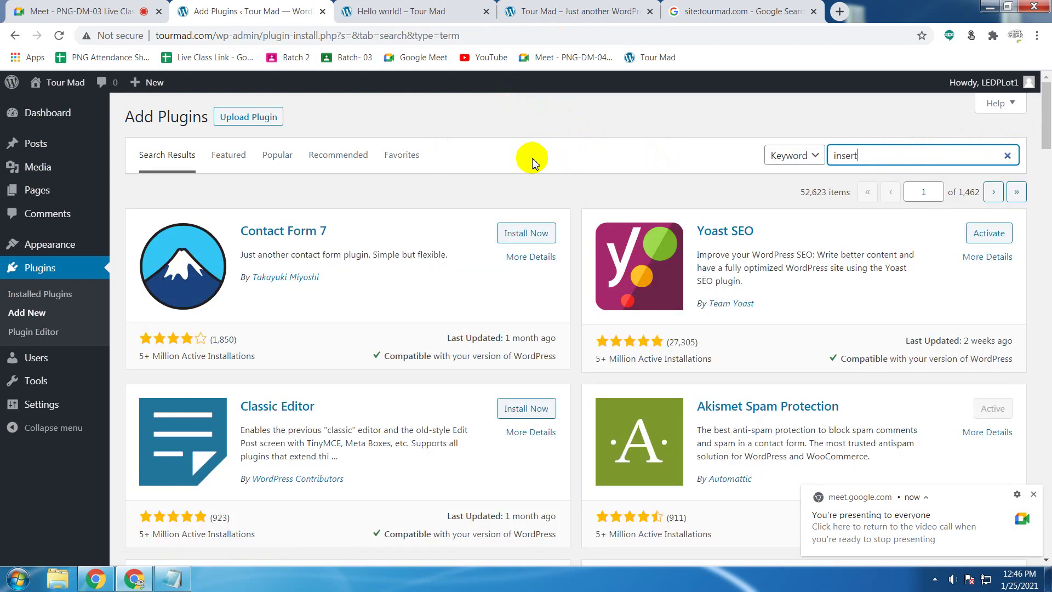
pyautogui.write(' hea')
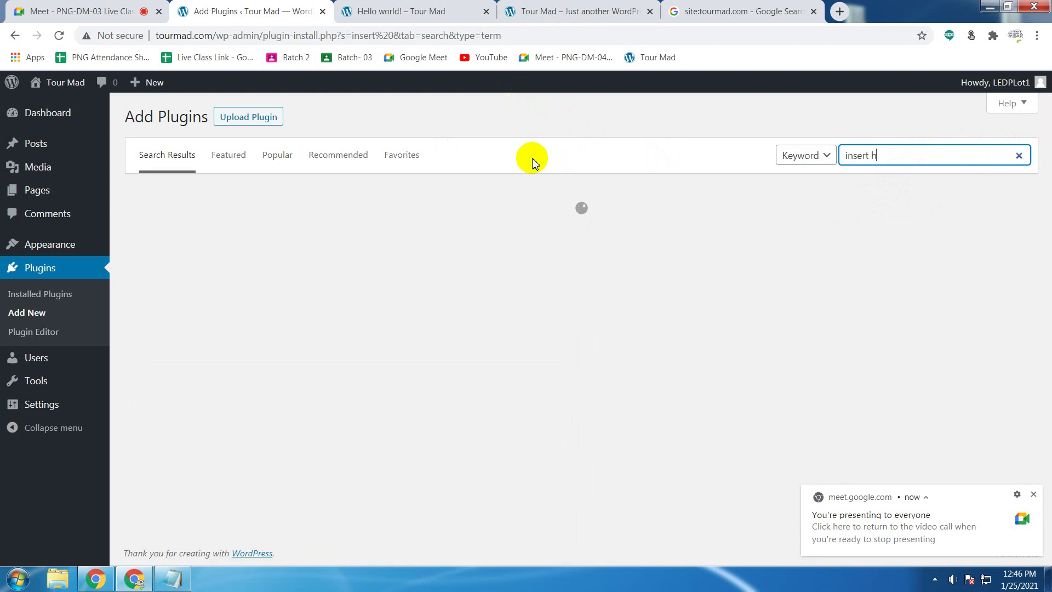
pyautogui.write('der')
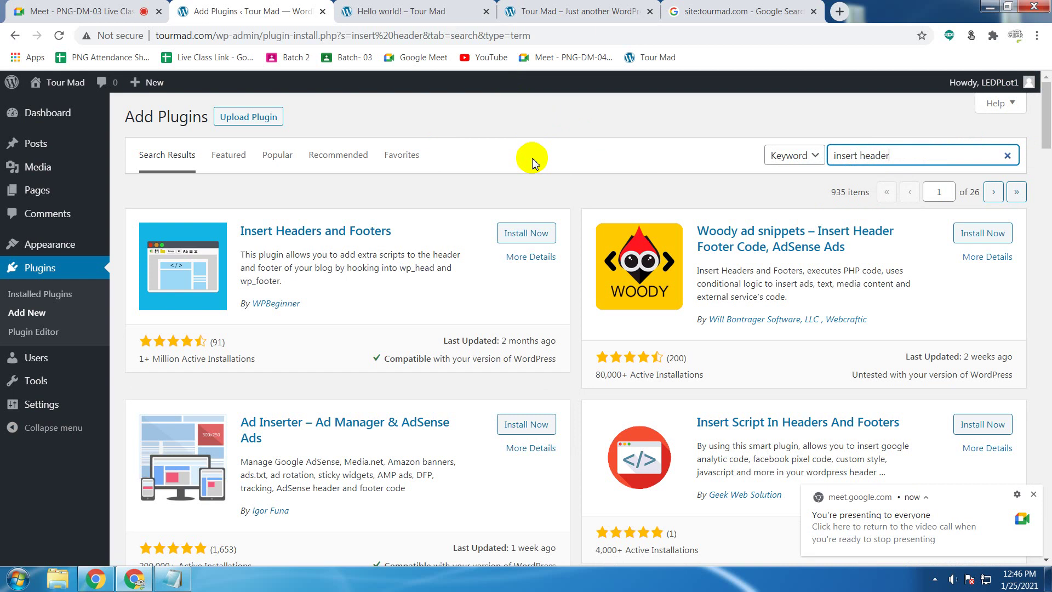
pyautogui.write('s')
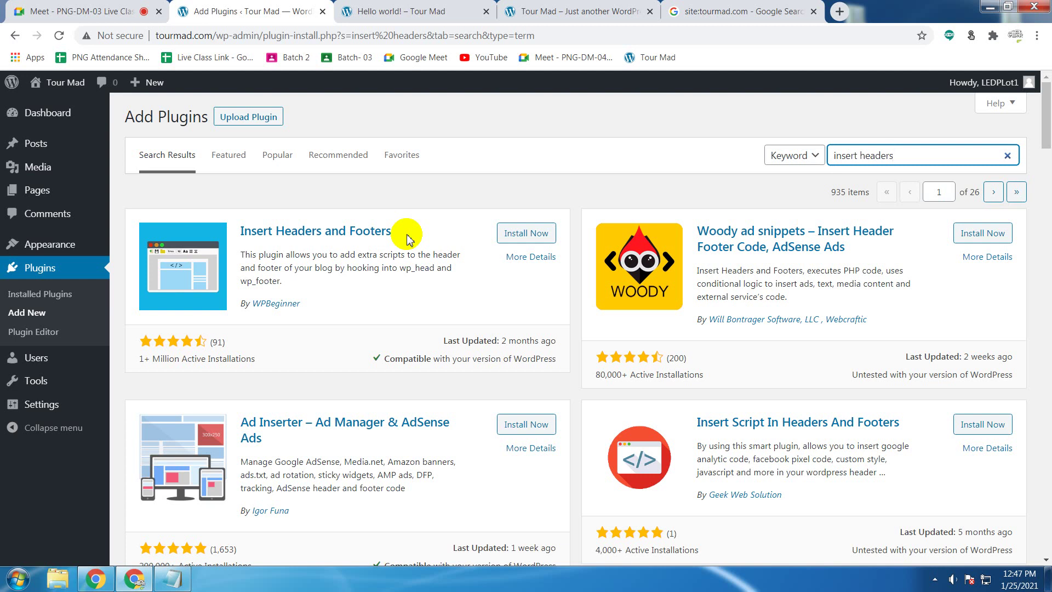
pyautogui.click(518, 233)
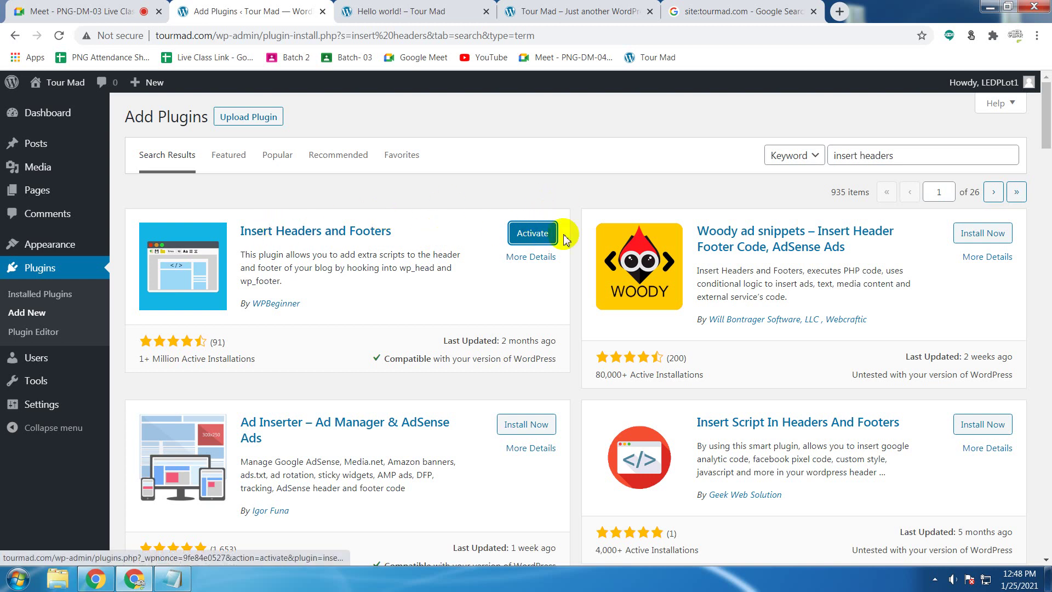
# Step: Activate Insert Headers and Footers, dismiss its thank-you notices, then activate Yoast SEO
pyautogui.click(533, 234)
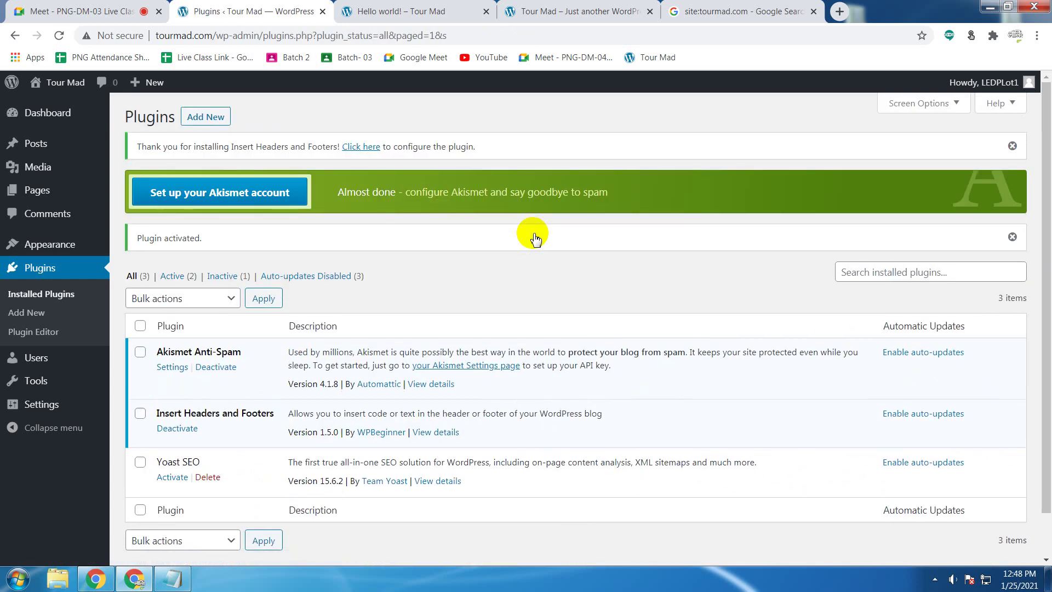
pyautogui.click(1013, 147)
pyautogui.click(1013, 207)
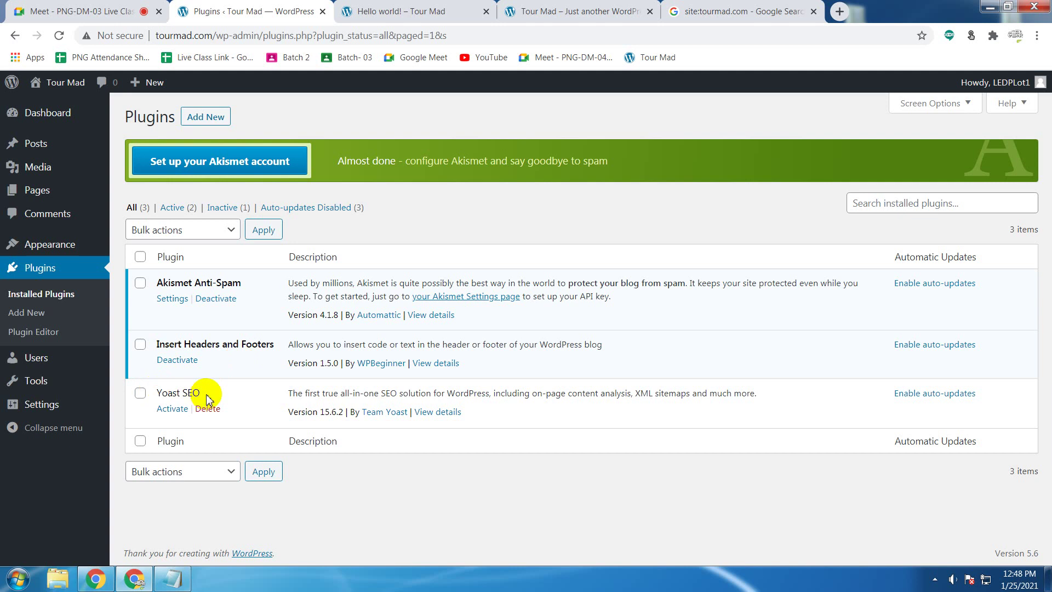
pyautogui.click(172, 411)
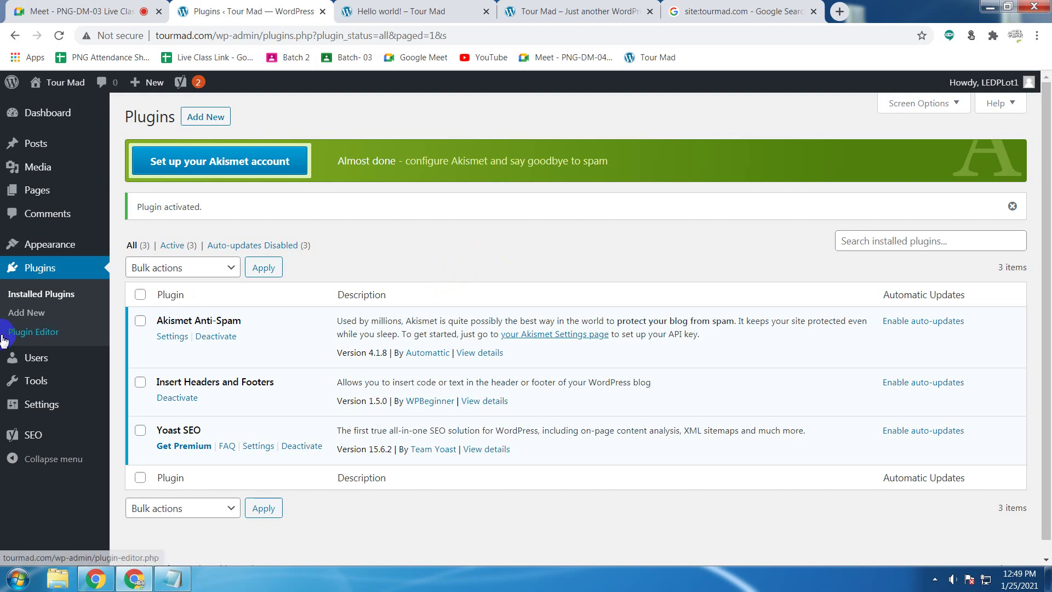
# Step: Open the All Users page, which lists the single Administrator account with 0 posts
pyautogui.click(62, 300)
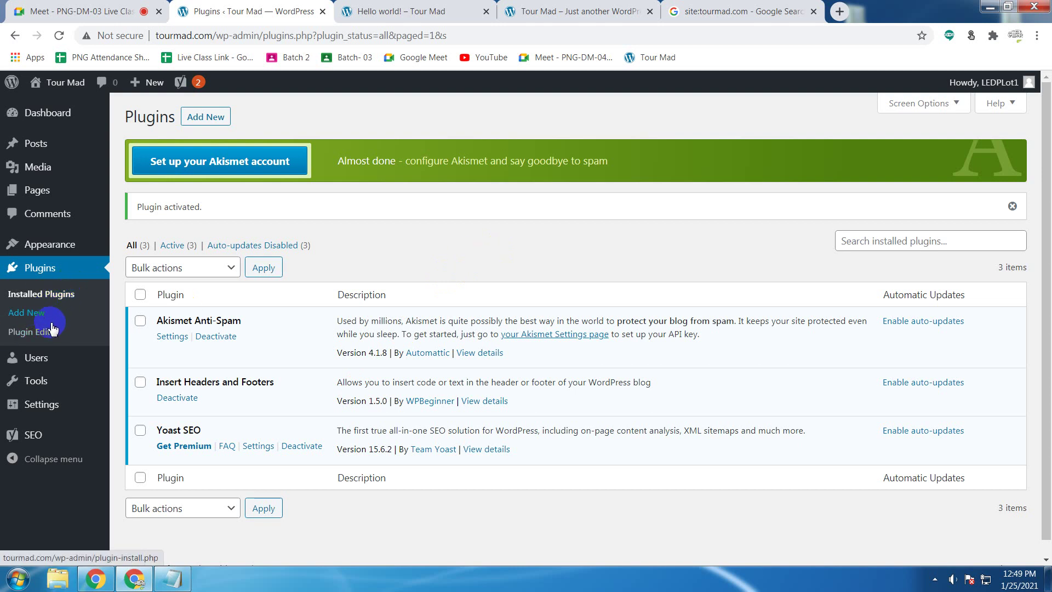
pyautogui.moveTo(48, 365)
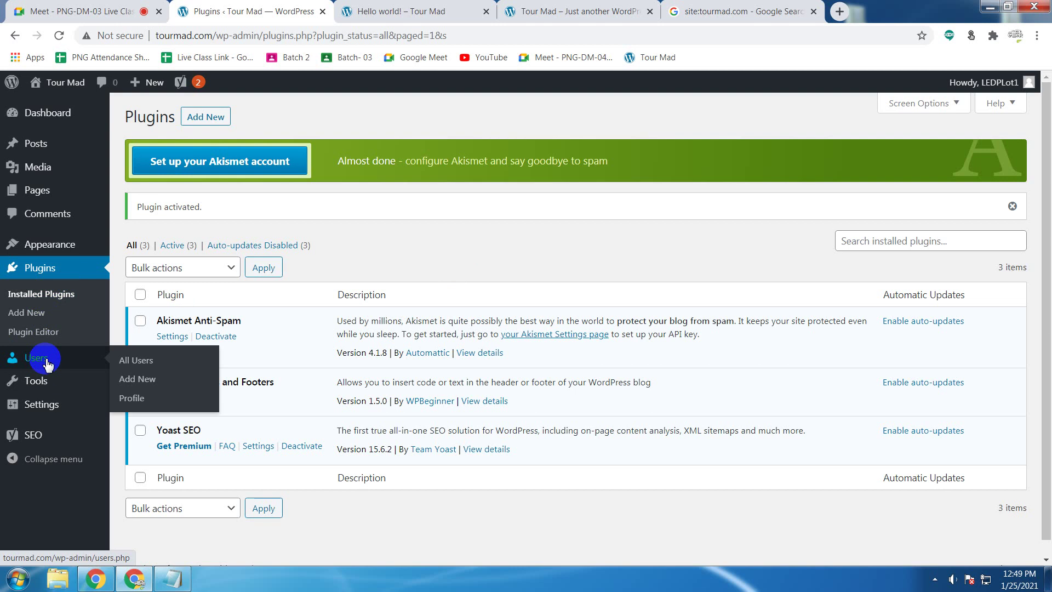
pyautogui.click(48, 364)
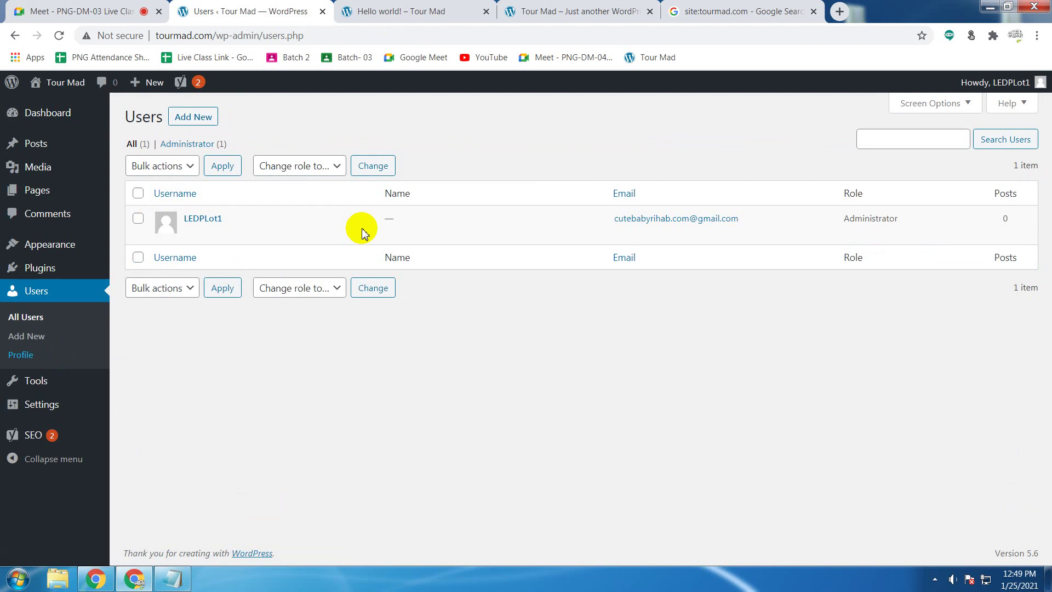
pyautogui.moveTo(376, 228)
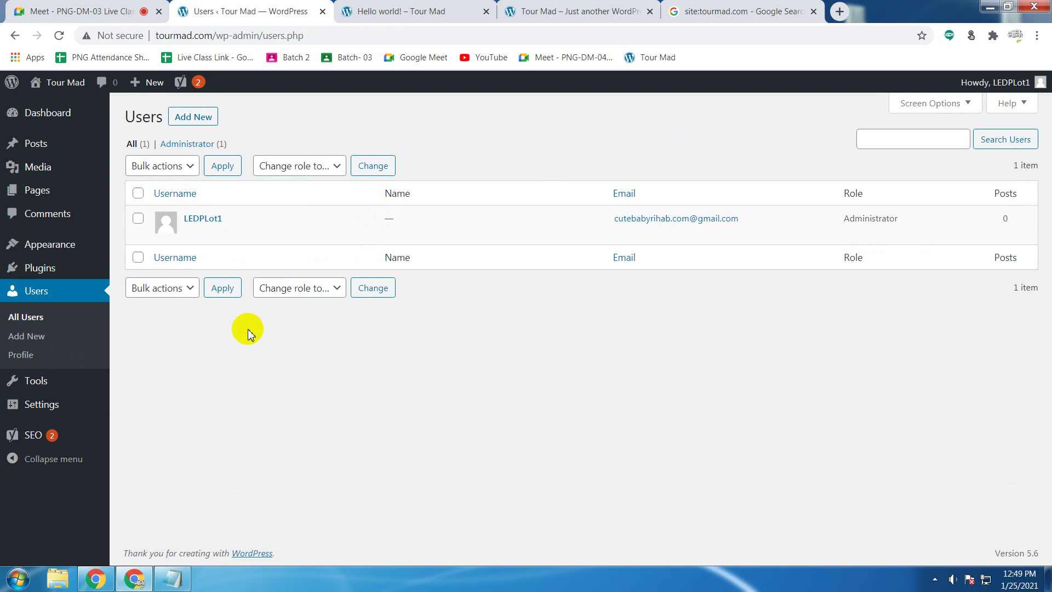
pyautogui.moveTo(171, 218)
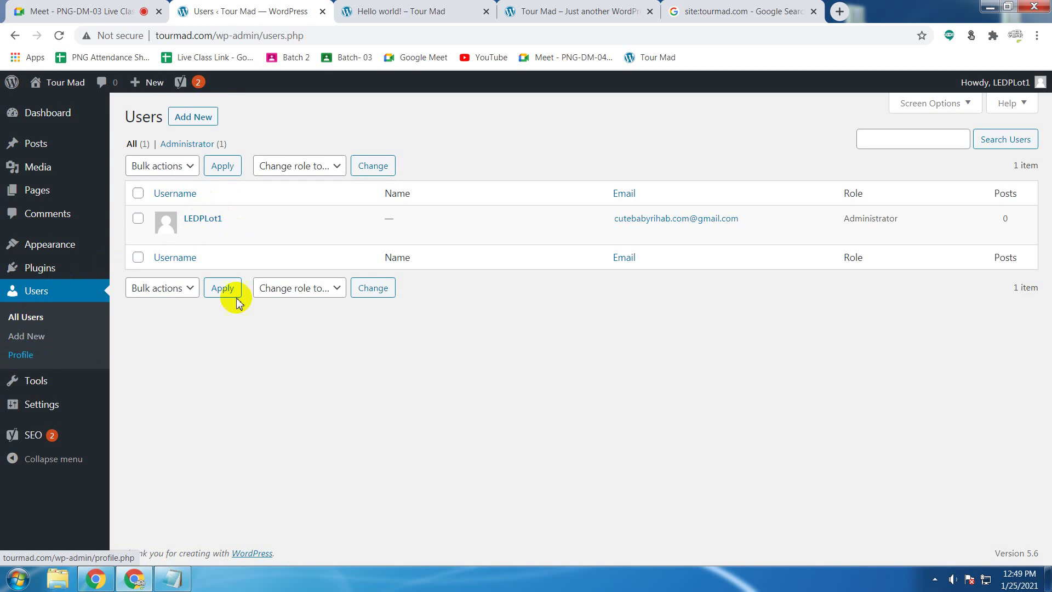
# Step: Open the logged-in user's Profile page and scroll down to the Name section
pyautogui.click(91, 341)
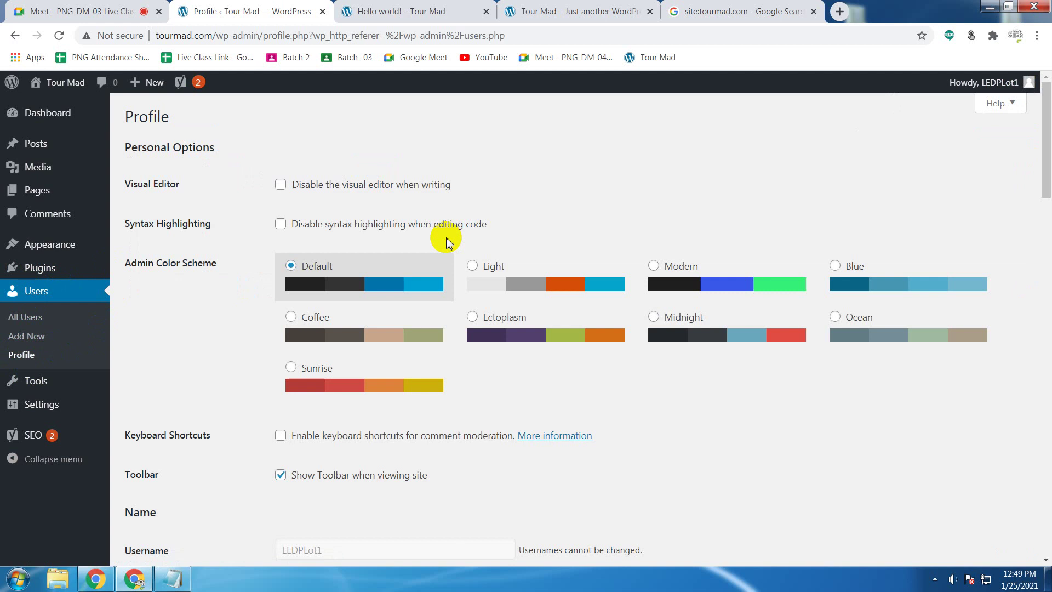
pyautogui.click(25, 362)
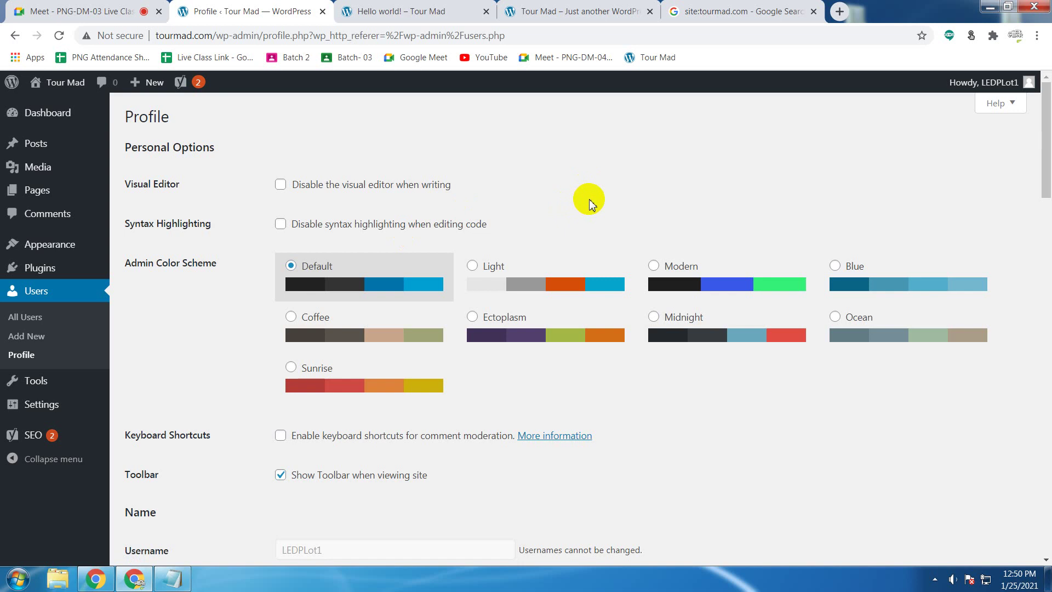
pyautogui.scroll(-4, 590, 200)
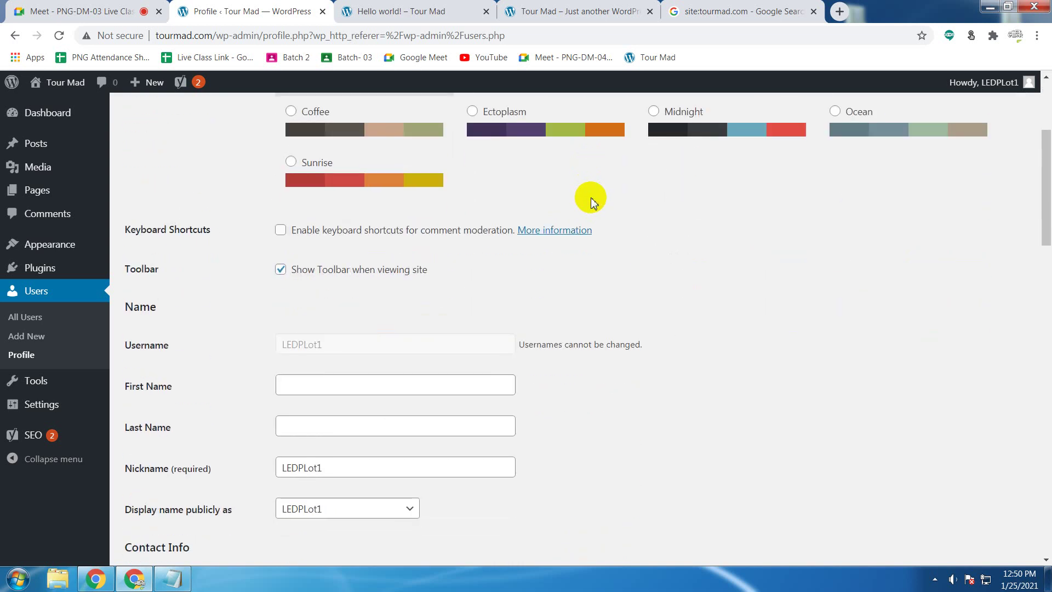
pyautogui.scroll(-3, 591, 201)
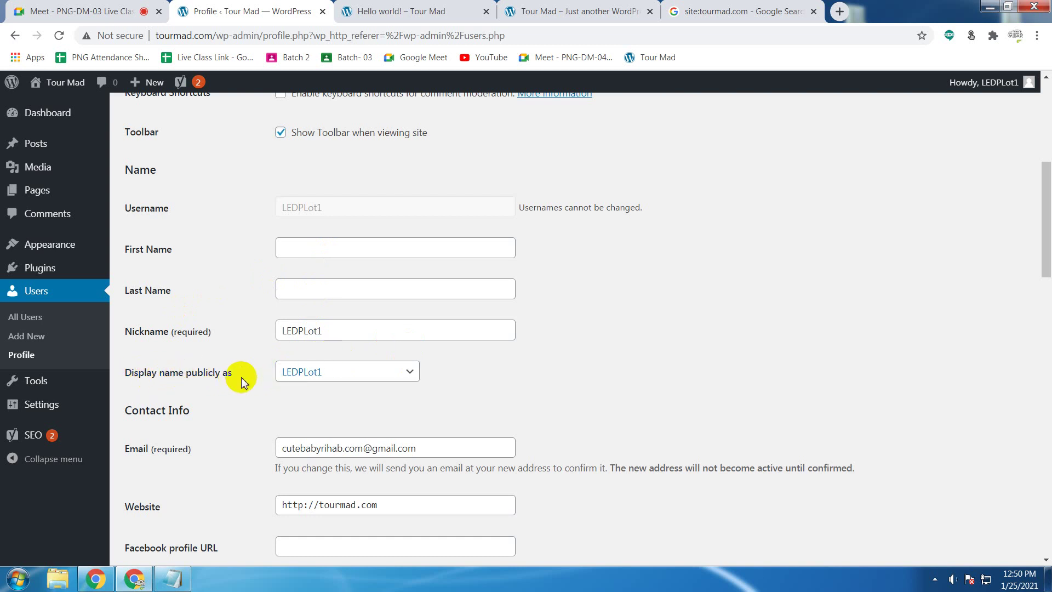
# Step: Review the 'Display name publicly as' options, leaving the display name unchanged
pyautogui.click(334, 375)
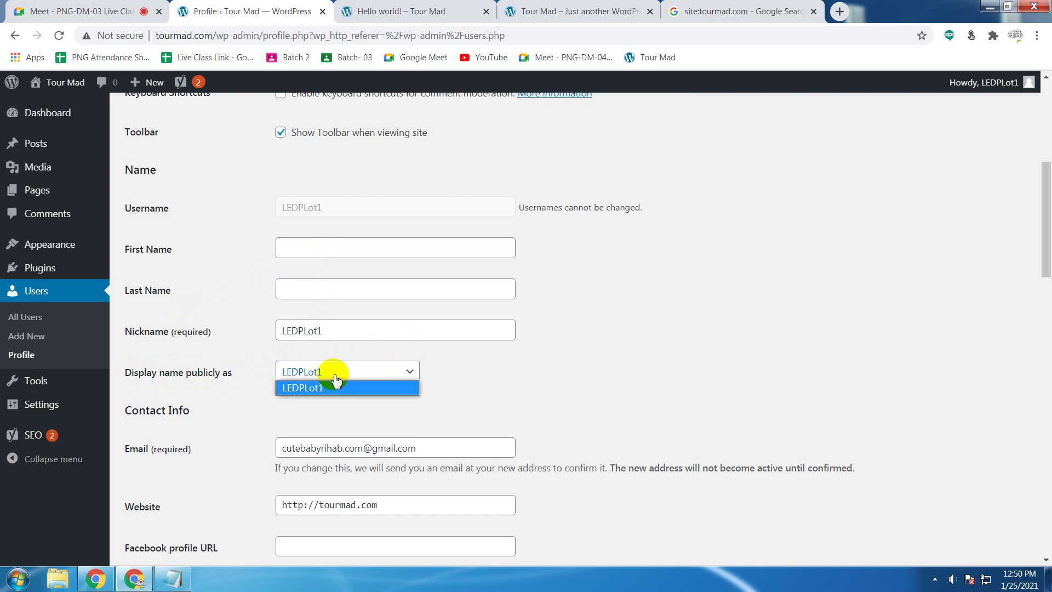
pyautogui.click(336, 376)
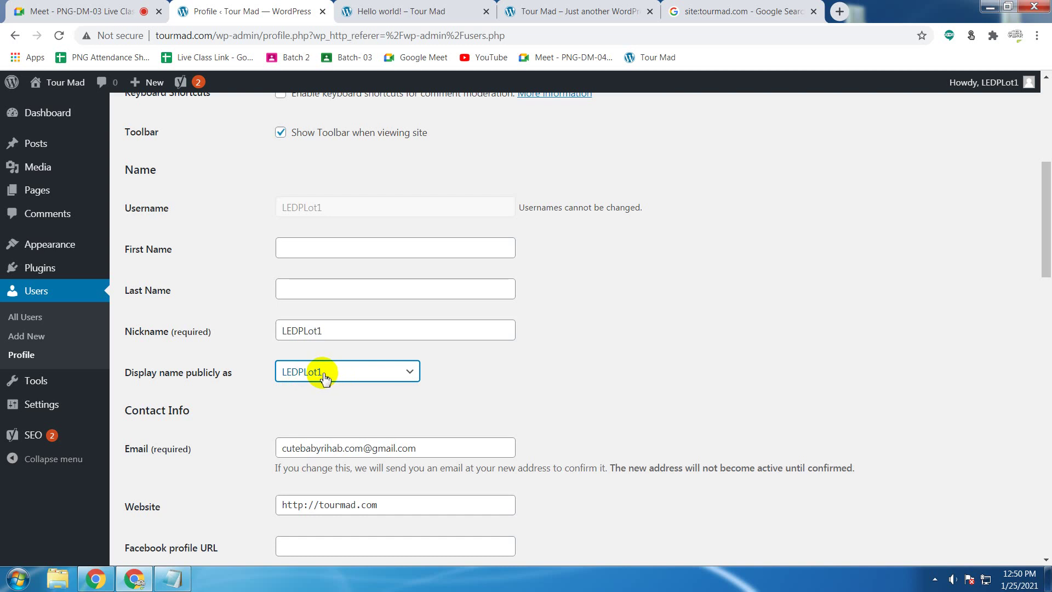
pyautogui.click(242, 374)
pyautogui.moveTo(242, 373)
pyautogui.mouseDown()
pyautogui.moveTo(128, 373)
pyautogui.moveTo(237, 377)
pyautogui.mouseUp()
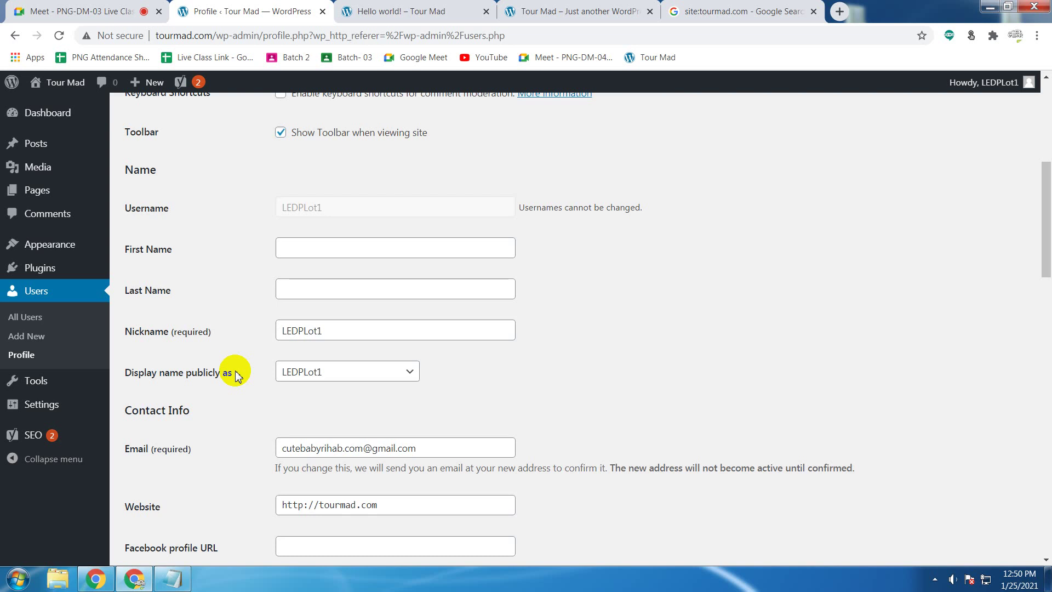
pyautogui.click(237, 377)
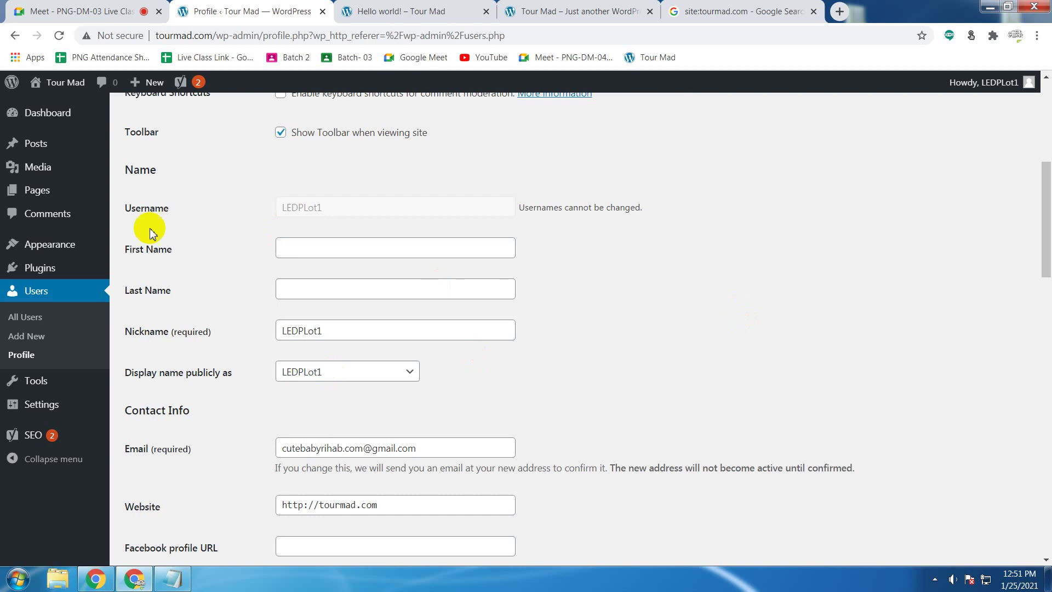
# Step: Enter 'Tour' as the First Name and 'Mad' as the Last Name
pyautogui.click(322, 248)
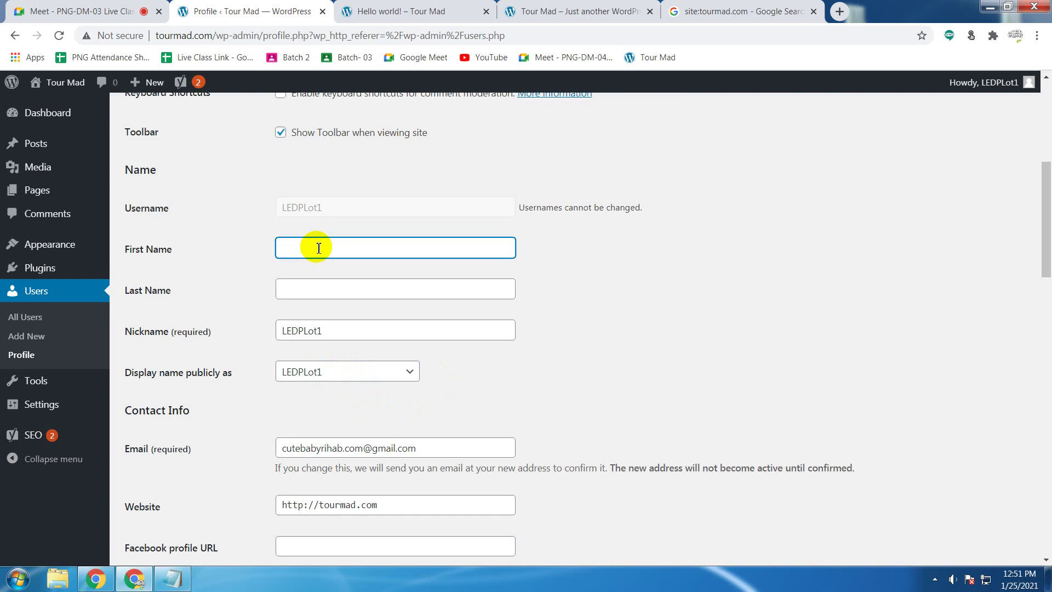
pyautogui.write('Tour')
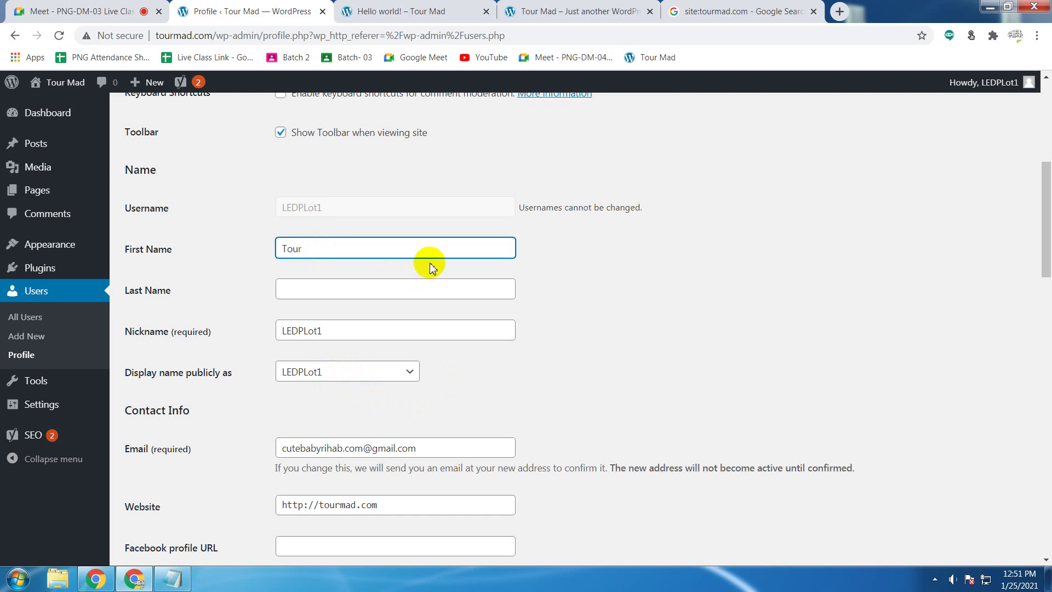
pyautogui.click(441, 287)
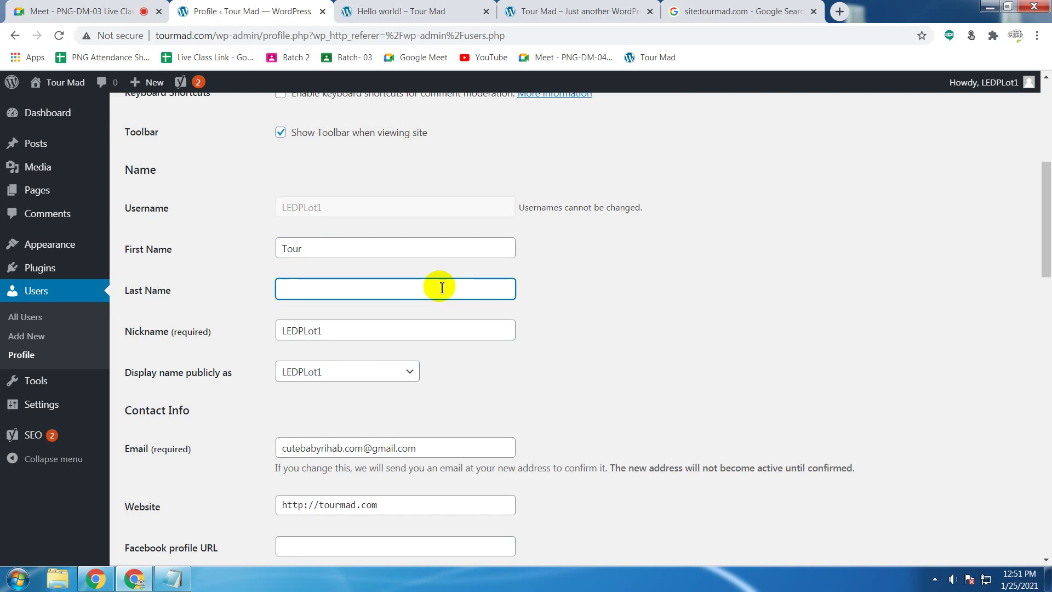
pyautogui.write('Mad')
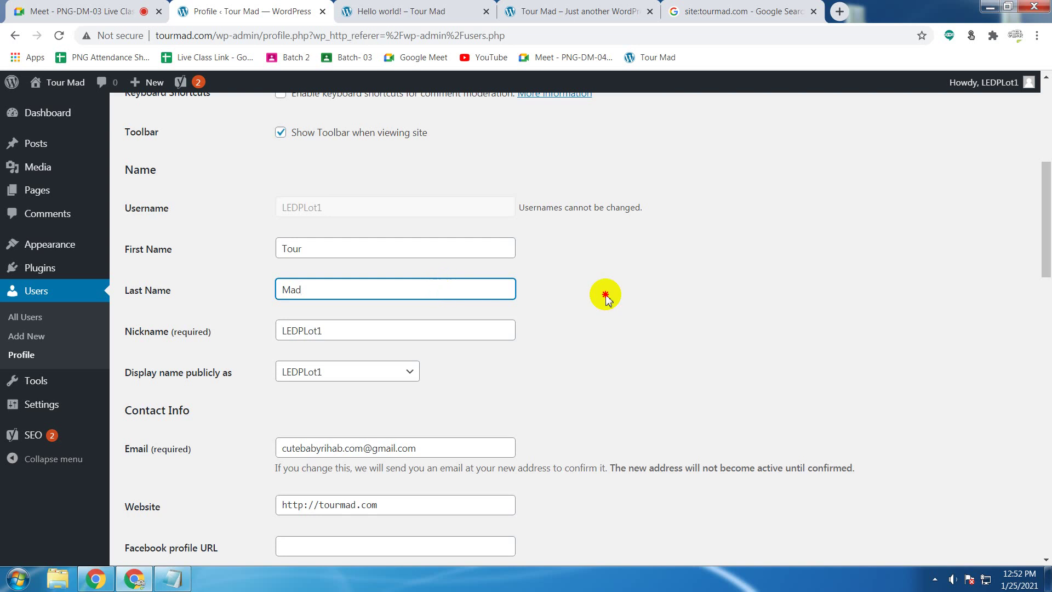
# Step: Choose Tour Mad in the 'Display name publicly as' dropdown
pyautogui.click(607, 294)
pyautogui.click(103, 379)
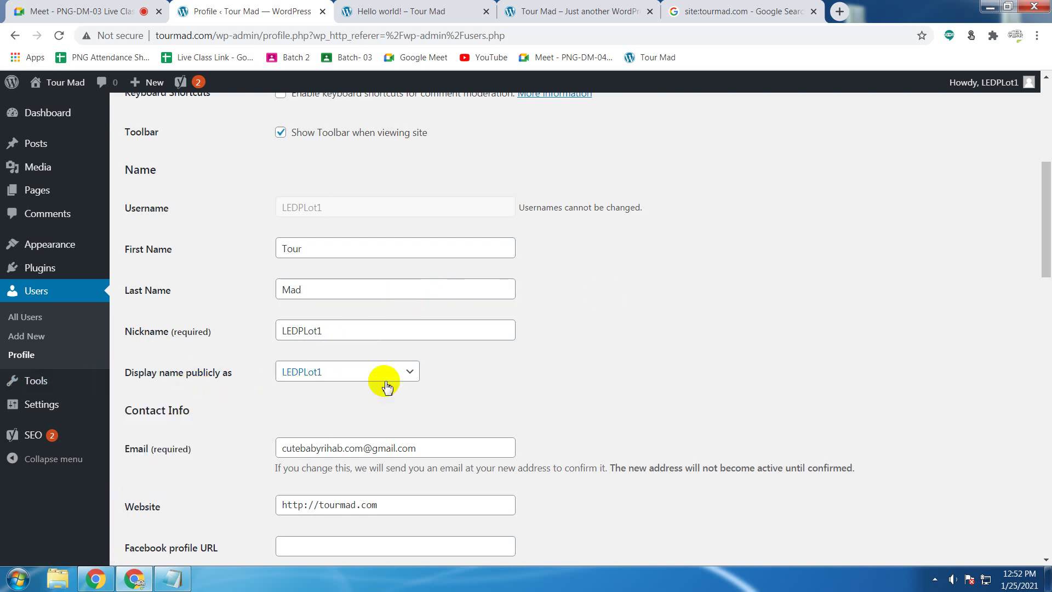
pyautogui.click(414, 373)
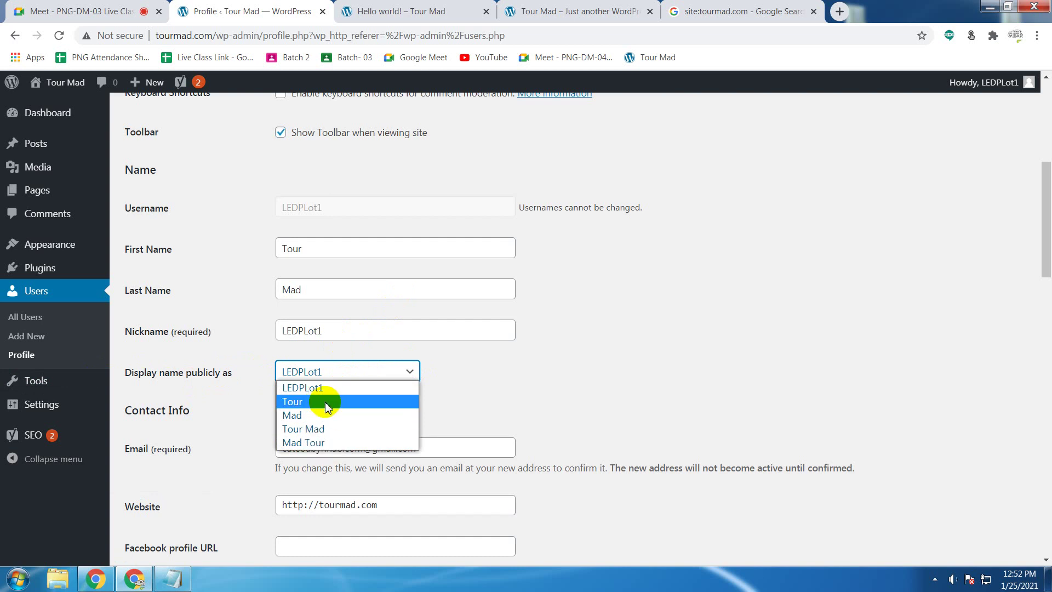
pyautogui.click(327, 430)
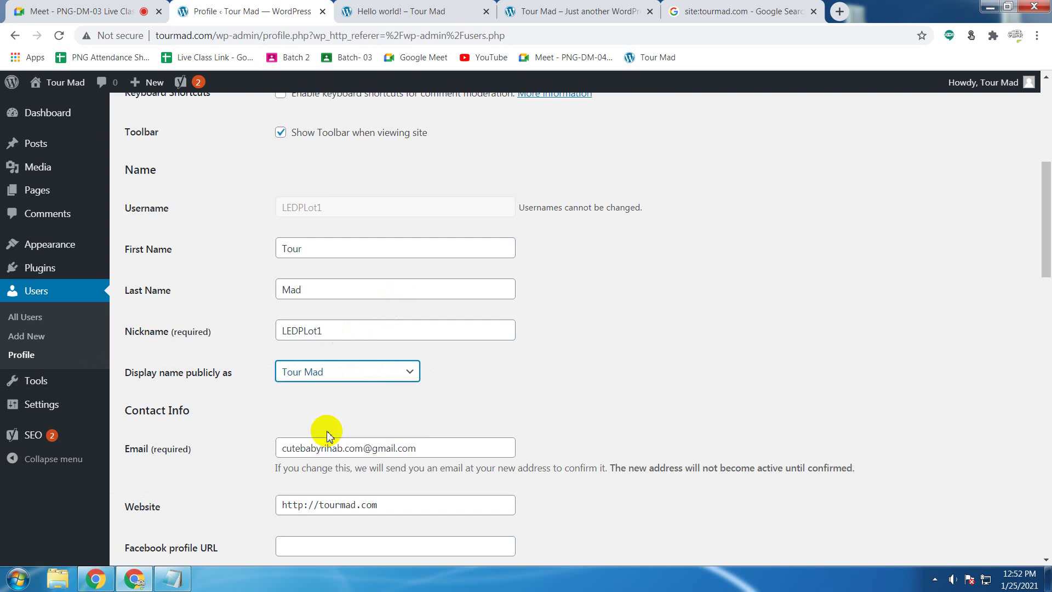
pyautogui.click(528, 395)
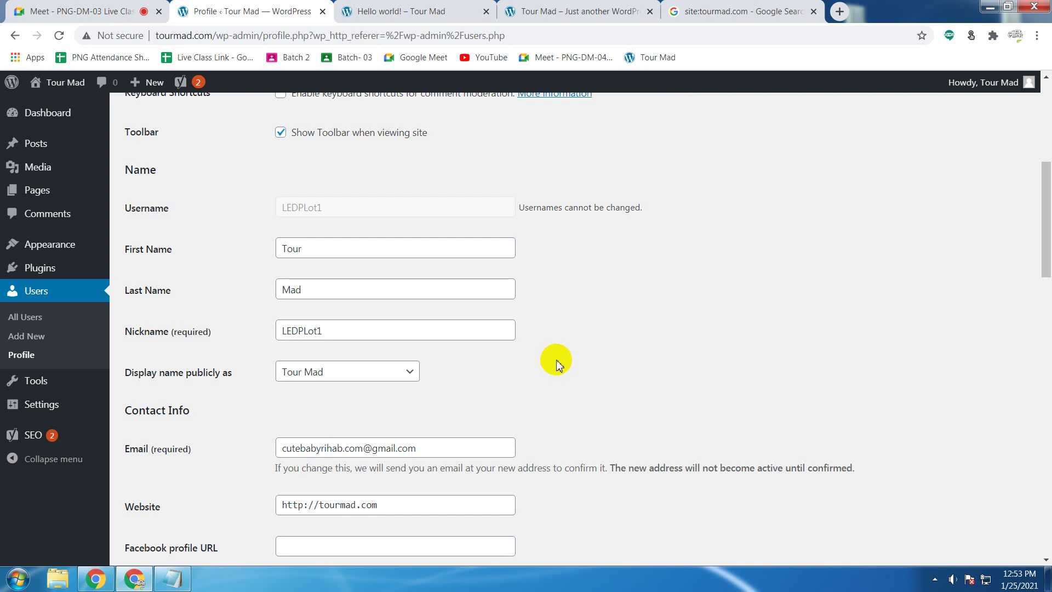
# Step: Save the profile changes with Update Profile
pyautogui.scroll(-20, 559, 360)
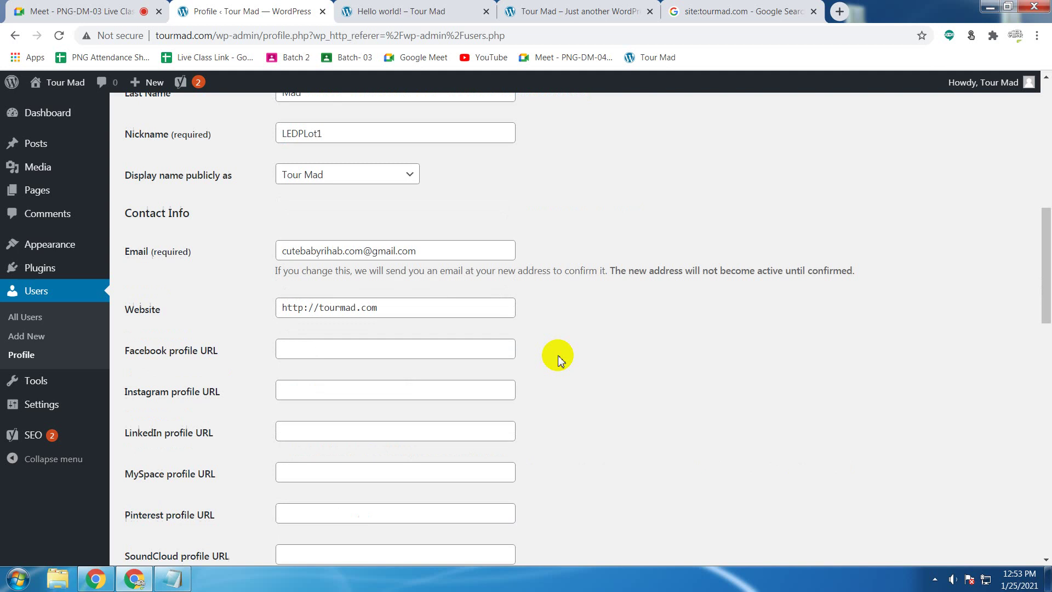
pyautogui.scroll(-1, 559, 355)
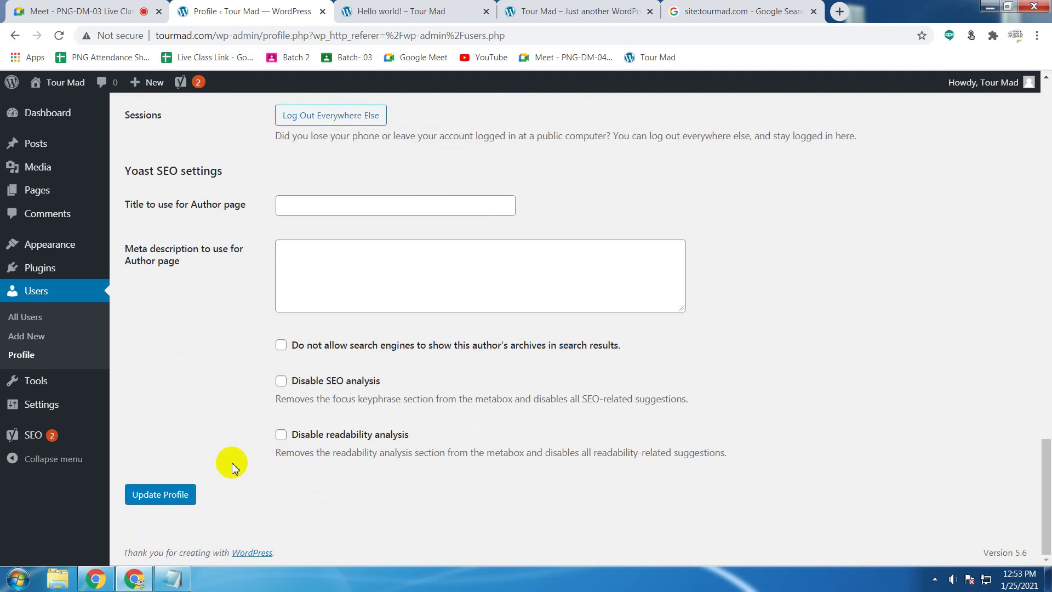
pyautogui.scroll(5, 232, 462)
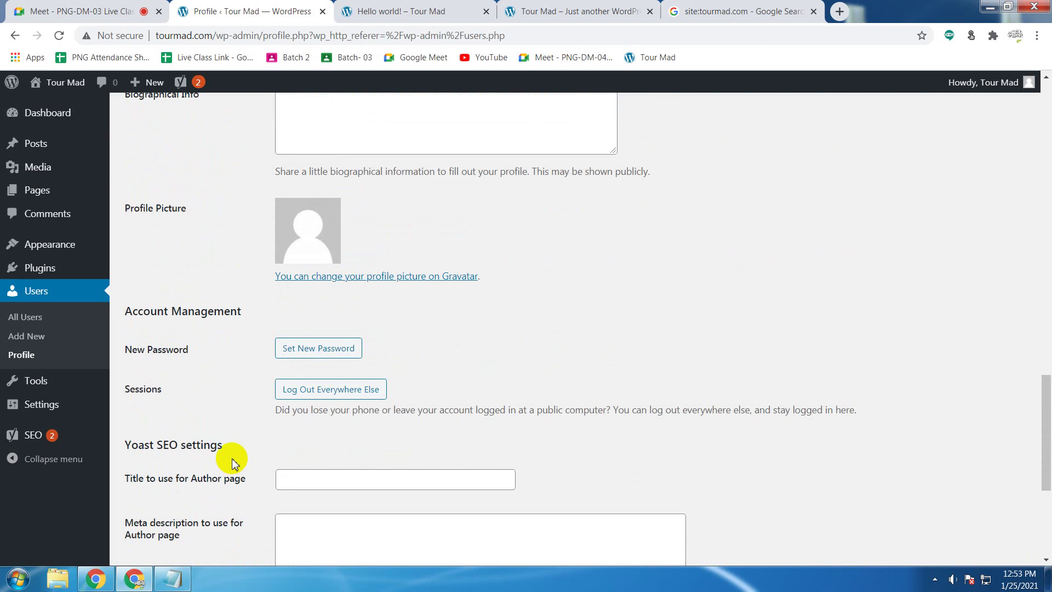
pyautogui.scroll(-5, 232, 463)
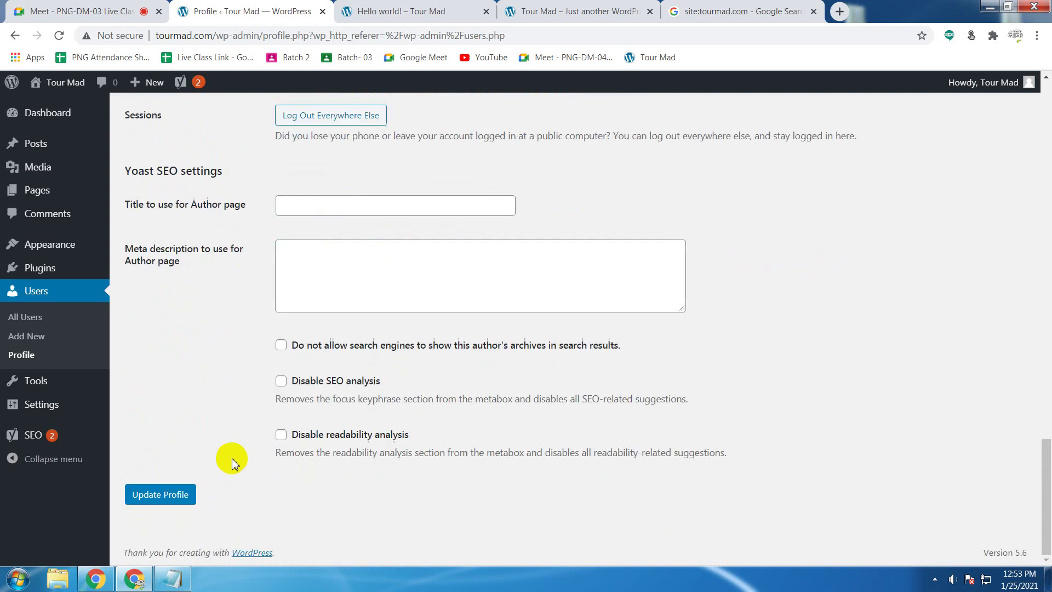
pyautogui.click(184, 505)
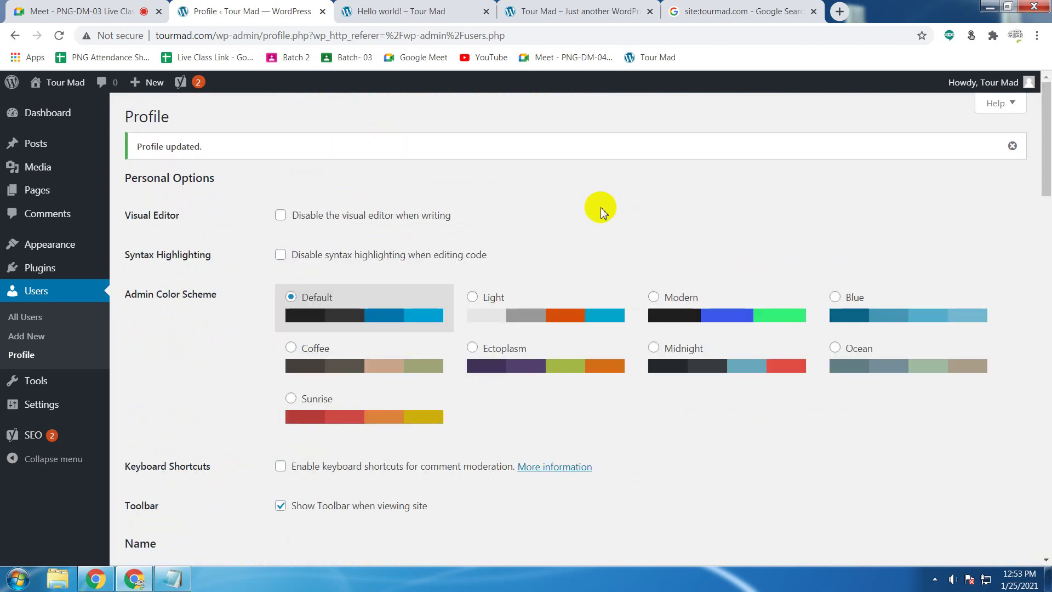
# Step: Scroll to the Profile Picture section to check the default placeholder image
pyautogui.scroll(-20, 601, 211)
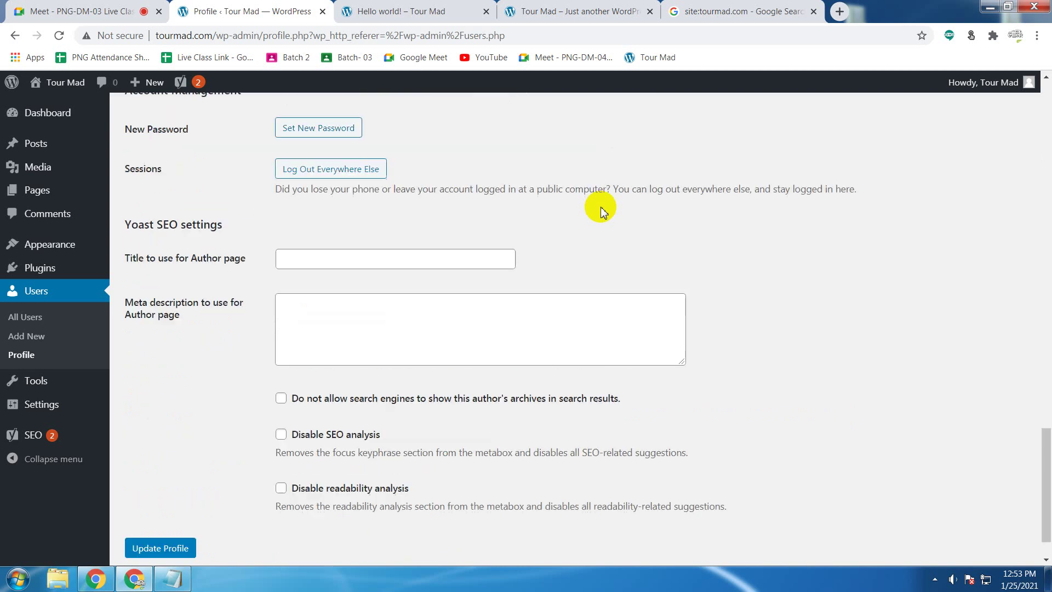
pyautogui.scroll(-1, 601, 211)
pyautogui.scroll(5, 602, 211)
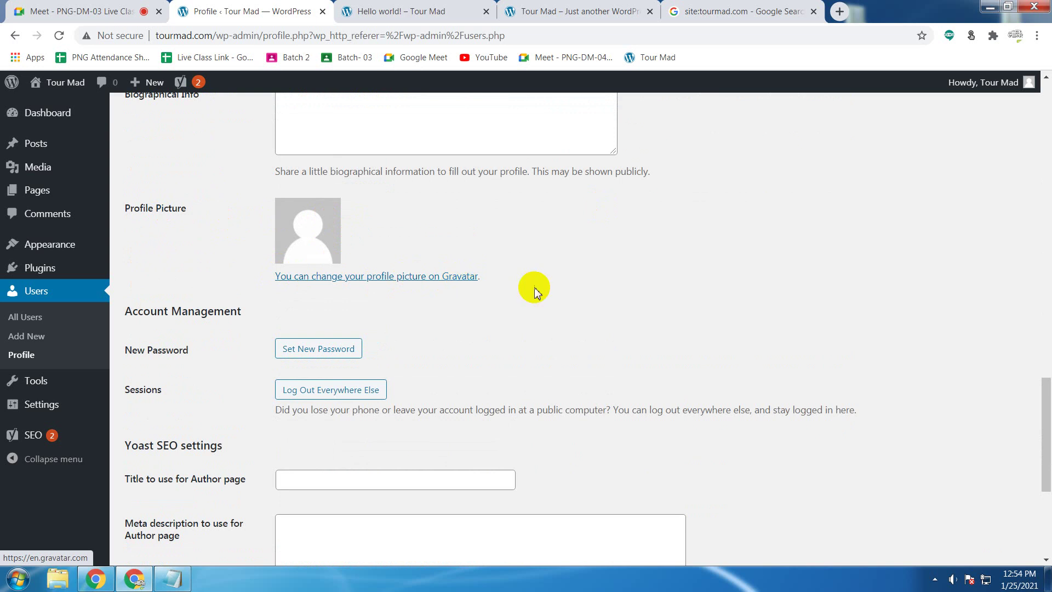
# Step: Follow the 'change your profile picture on Gravatar' link to the Gravatar home page
pyautogui.scroll(1, 535, 285)
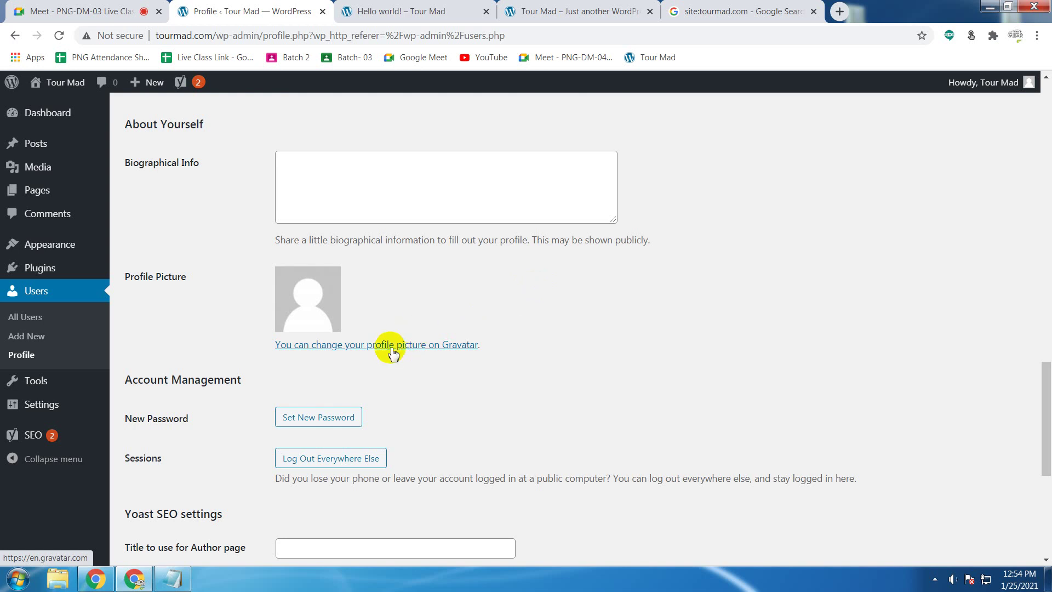
pyautogui.click(393, 351)
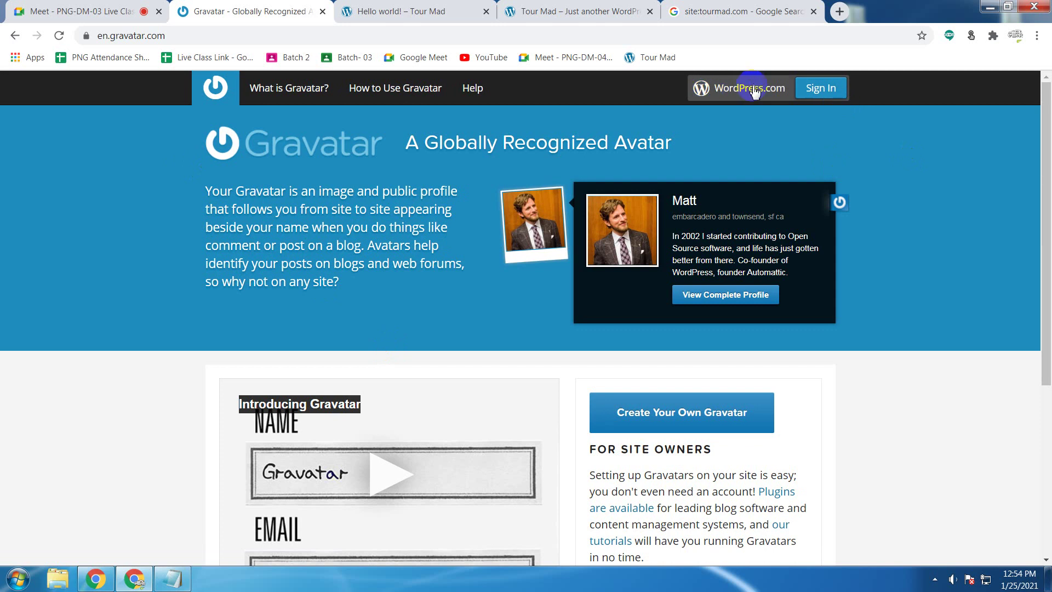
pyautogui.scroll(-5, 2, 203)
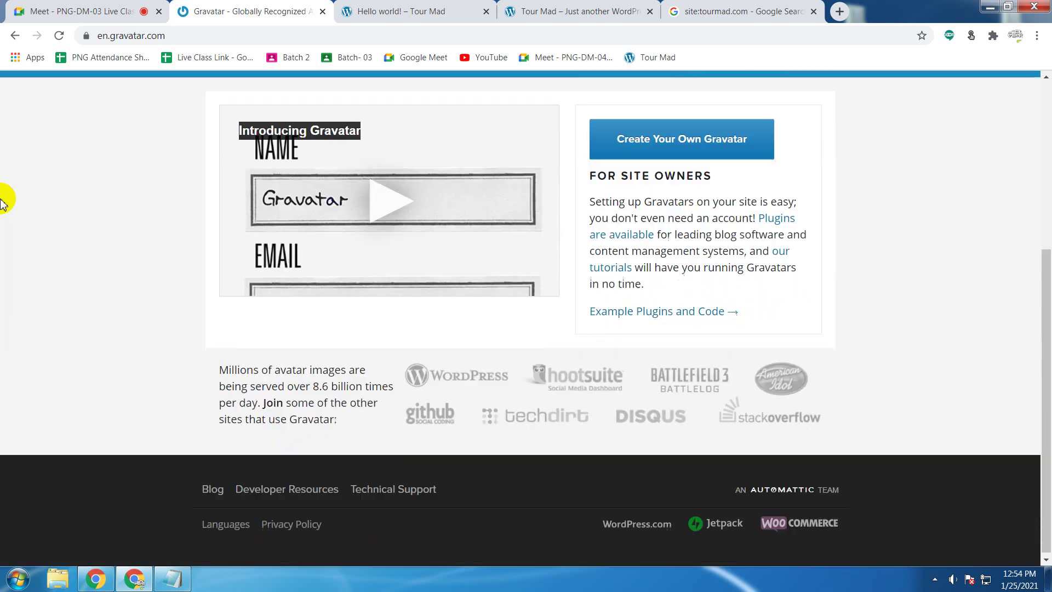
pyautogui.scroll(1, 3, 203)
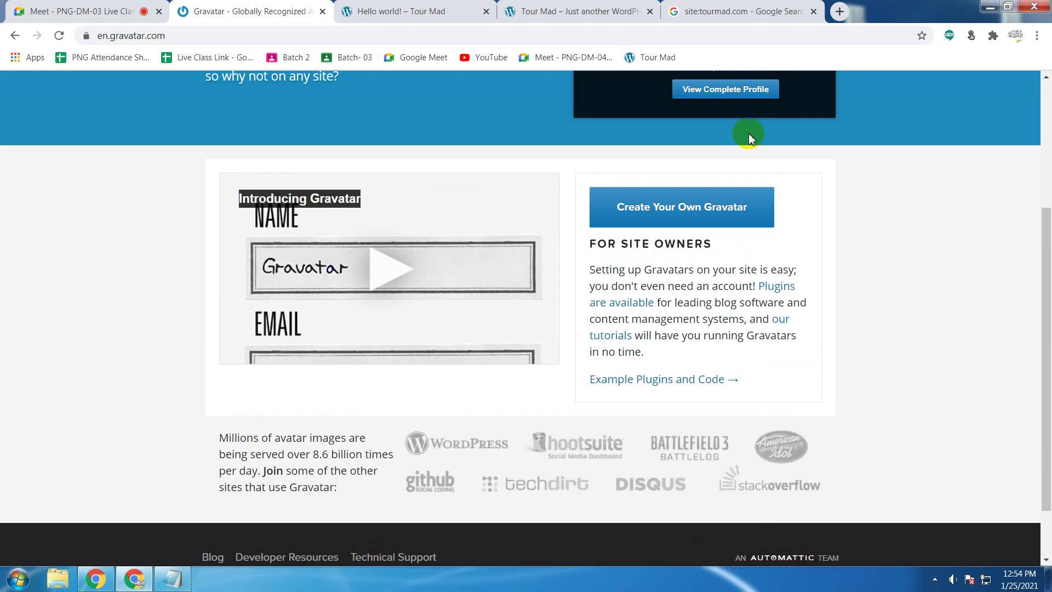
# Step: Start Create Your Own Gravatar and focus the sign-up email field, dismissing the saved suggestion
pyautogui.click(702, 214)
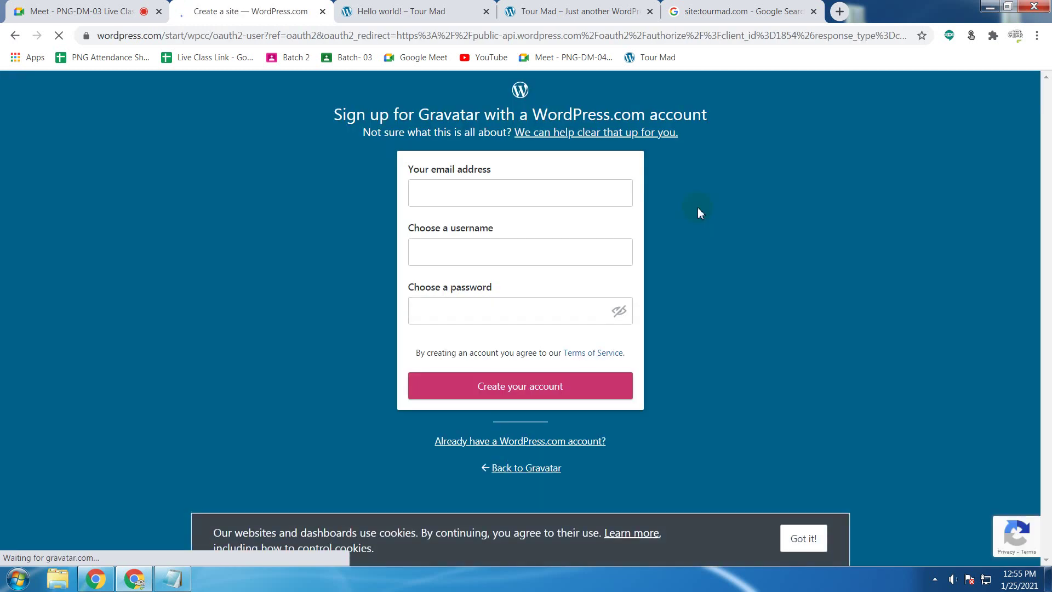
pyautogui.click(501, 193)
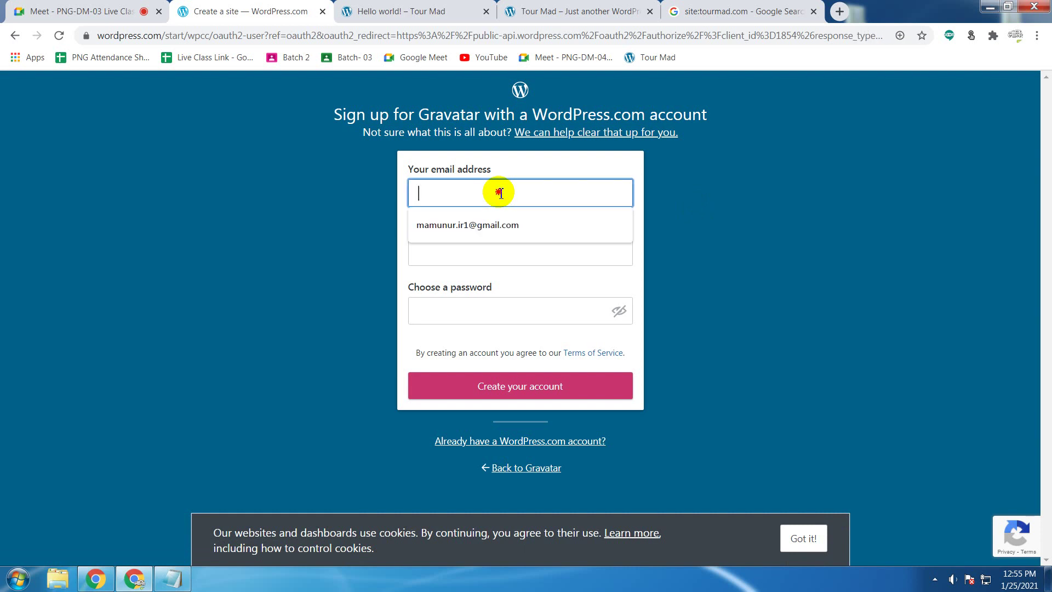
pyautogui.click(753, 196)
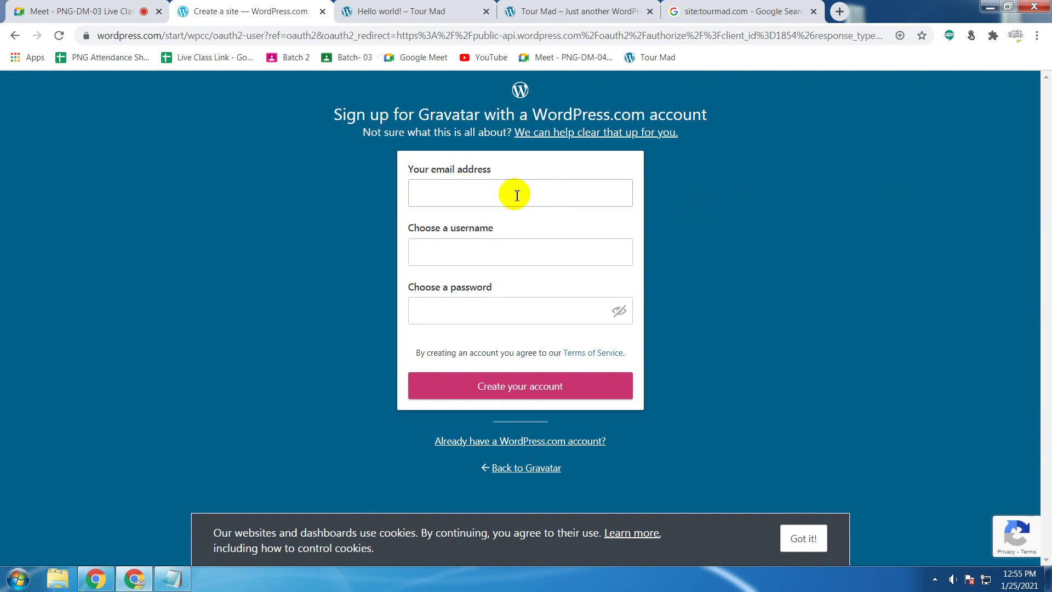
pyautogui.click(517, 196)
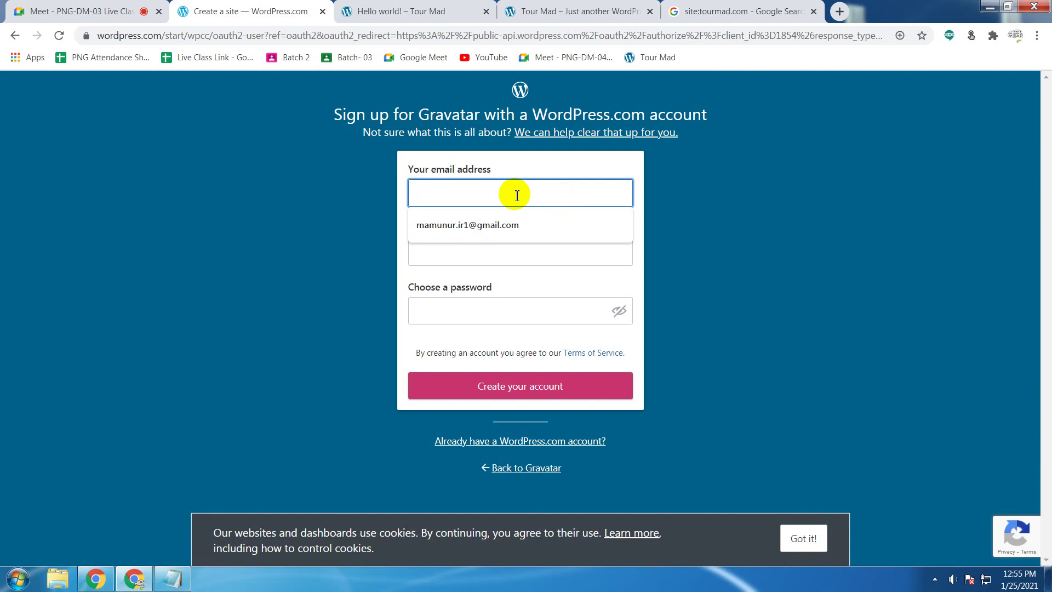
# Step: Open the site Dashboard in a new tab from the Hello world! post page
pyautogui.click(408, 9)
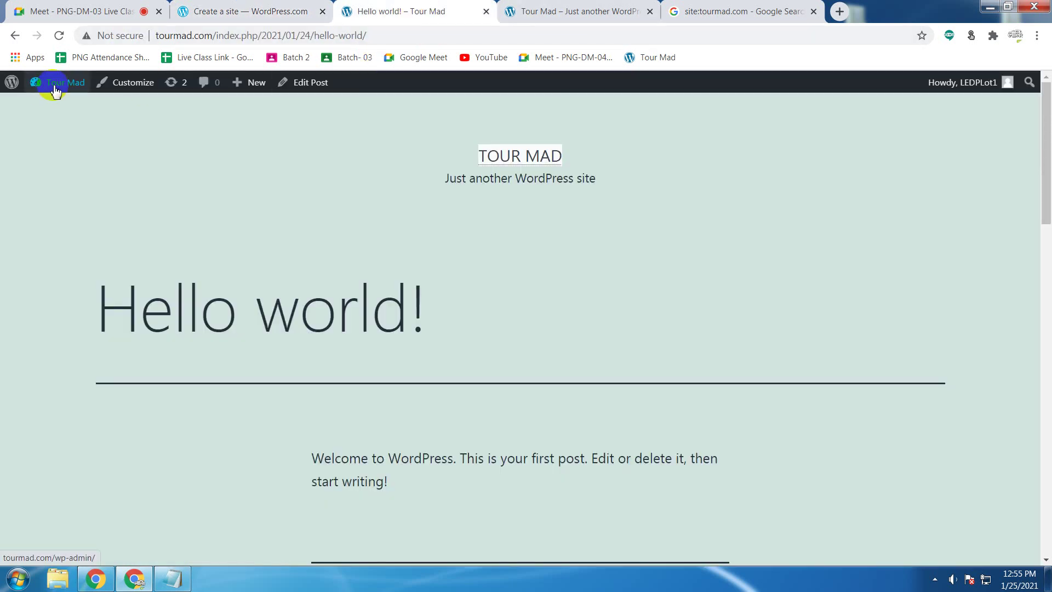
pyautogui.moveTo(54, 89)
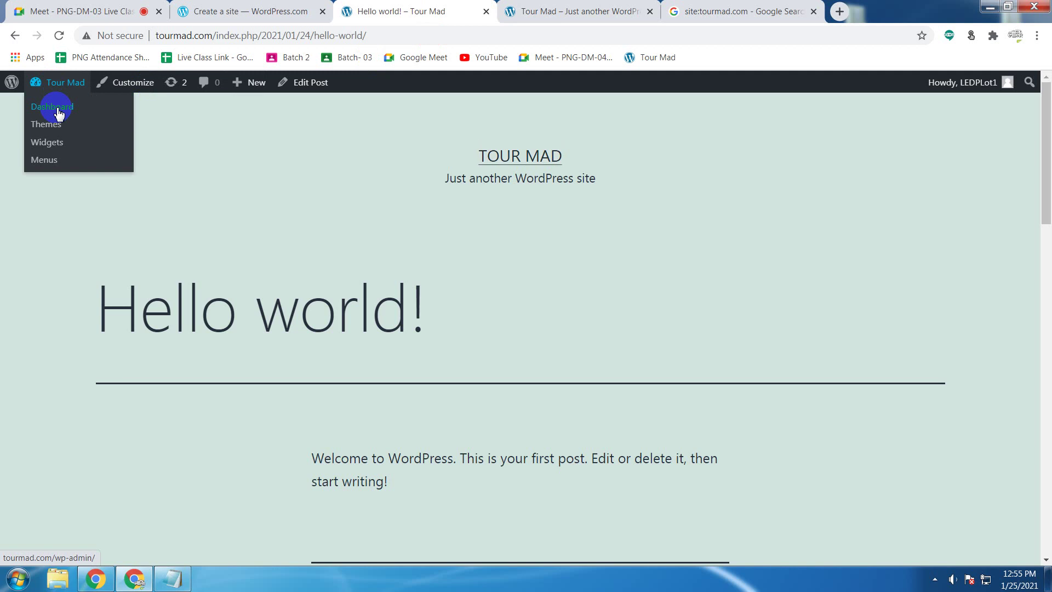
pyautogui.middleClick(58, 110)
pyautogui.click(498, 9)
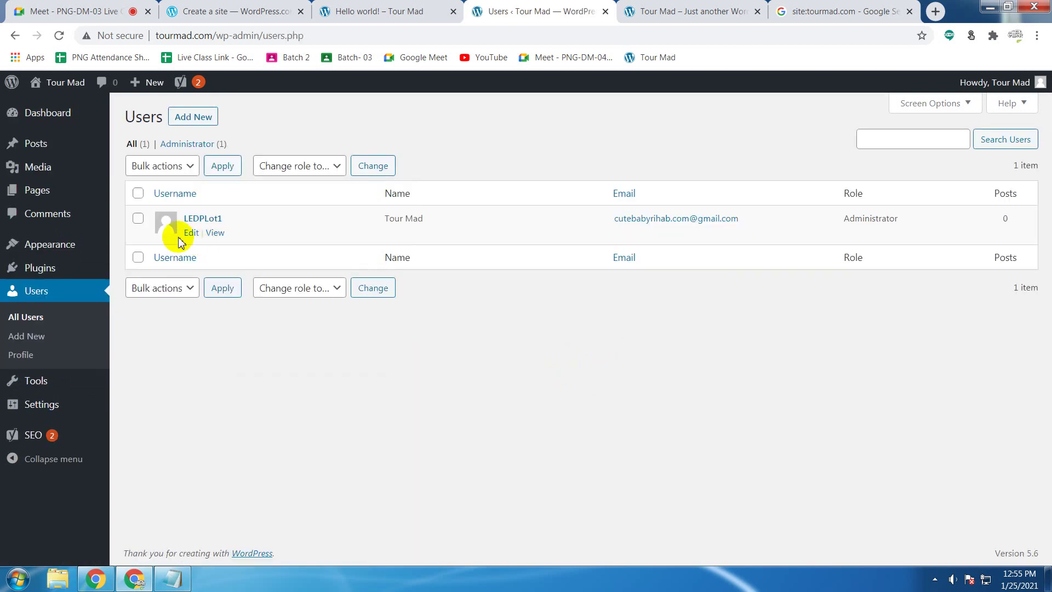
# Step: Copy the account email from the user's profile, then close it and show the Tour Mad tab
pyautogui.click(186, 234)
pyautogui.scroll(-15, 574, 305)
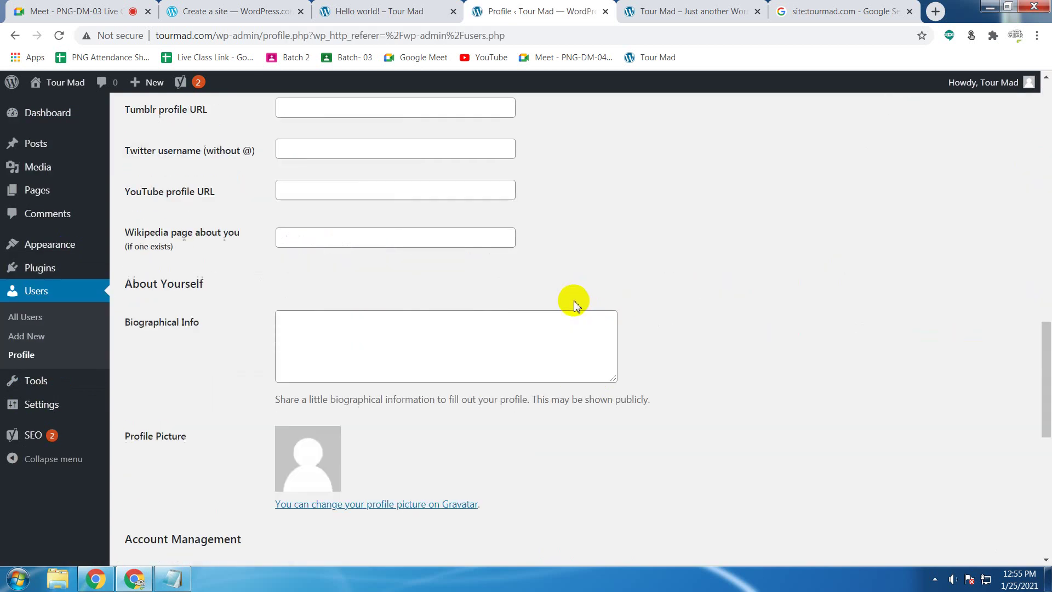
pyautogui.scroll(-7, 574, 300)
pyautogui.scroll(12, 573, 301)
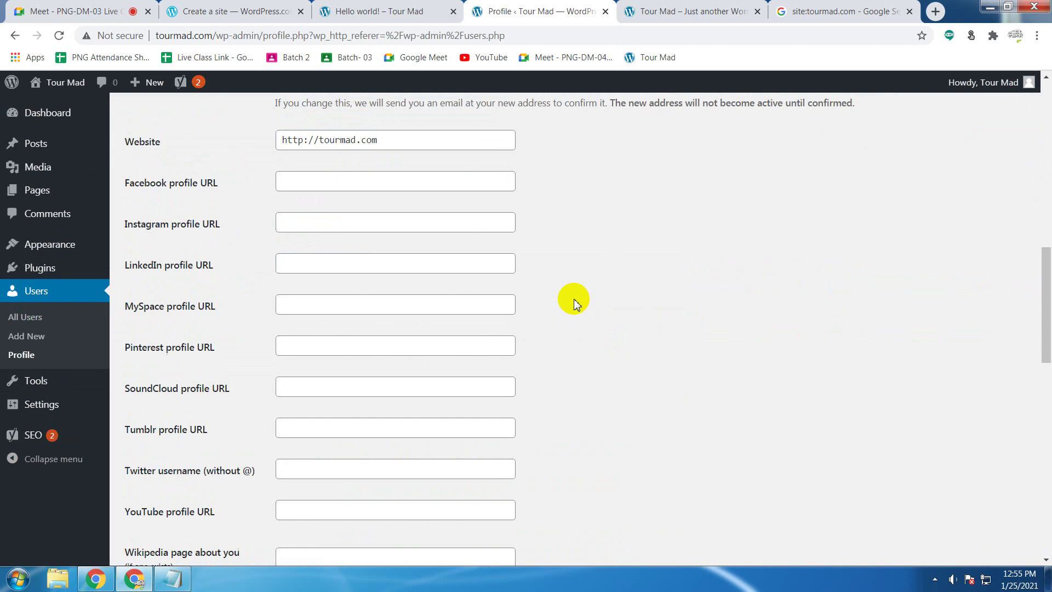
pyautogui.scroll(7, 574, 301)
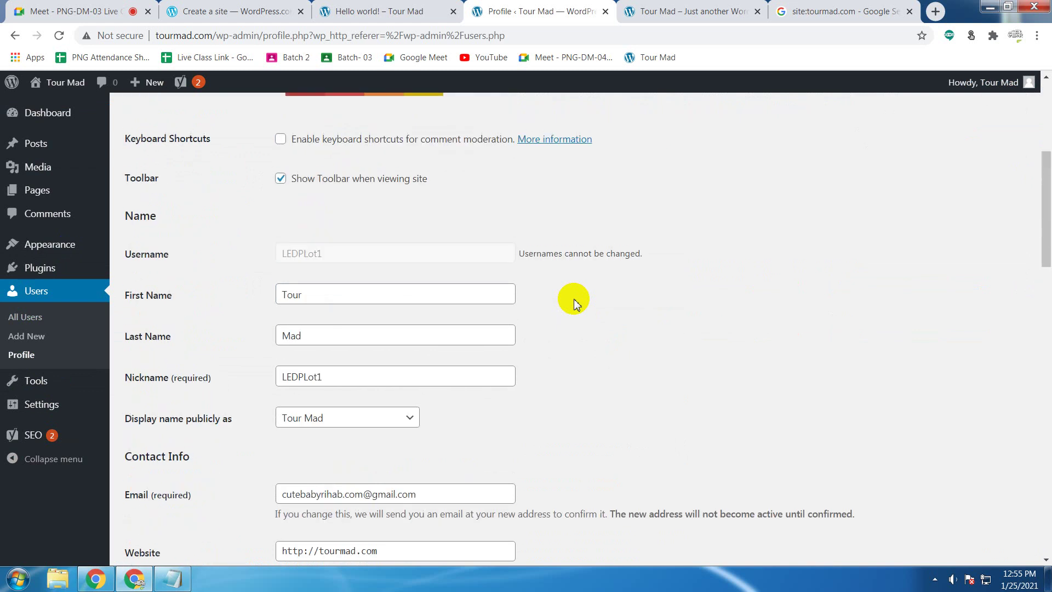
pyautogui.scroll(-4, 574, 303)
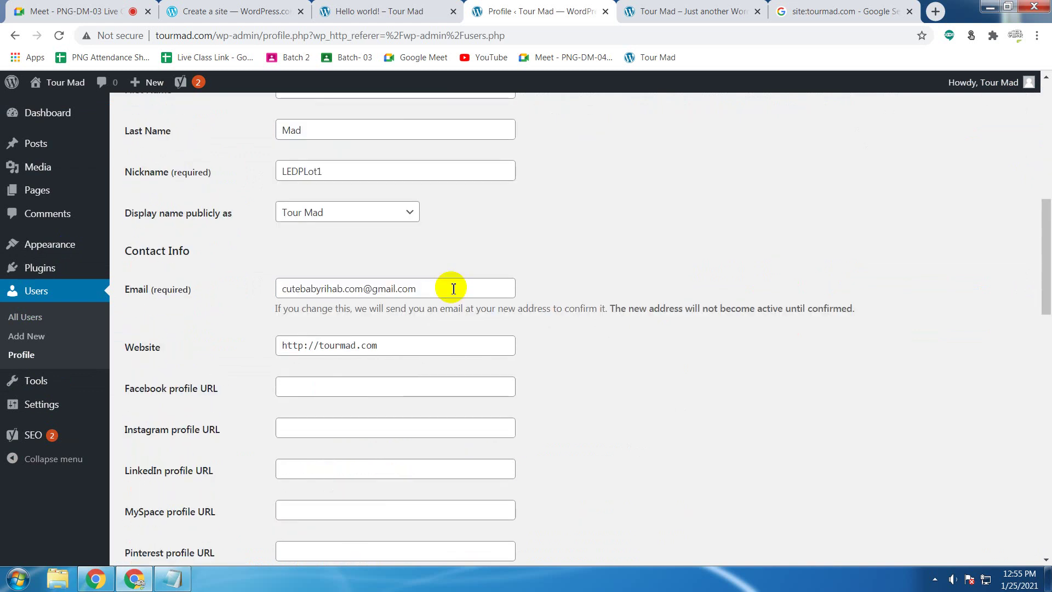
pyautogui.moveTo(449, 289); pyautogui.dragTo(236, 293)
pyautogui.hotkey('ctrl', 'c')
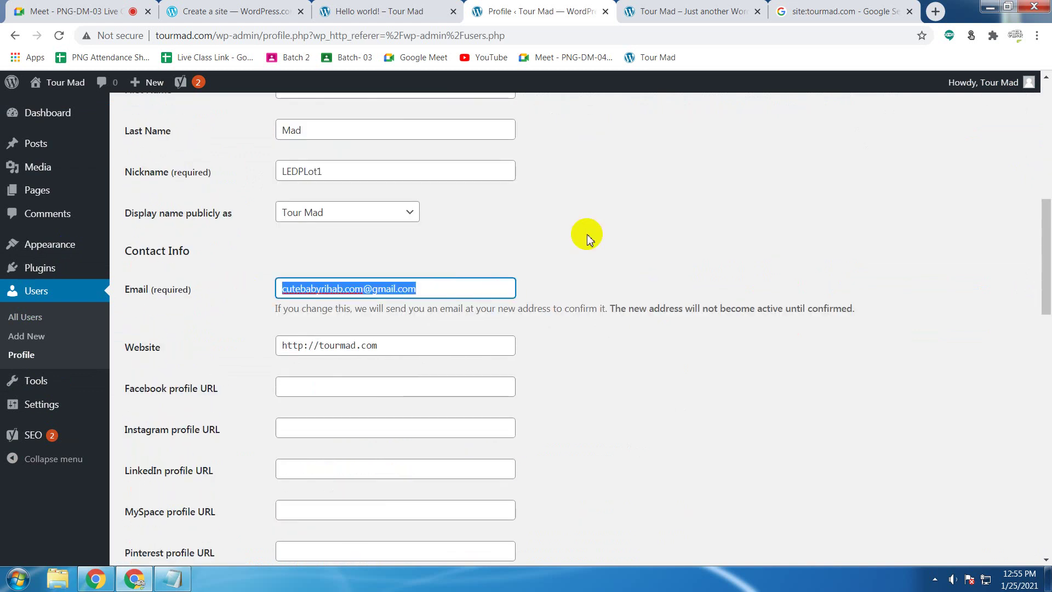
pyautogui.click(605, 11)
pyautogui.click(536, 8)
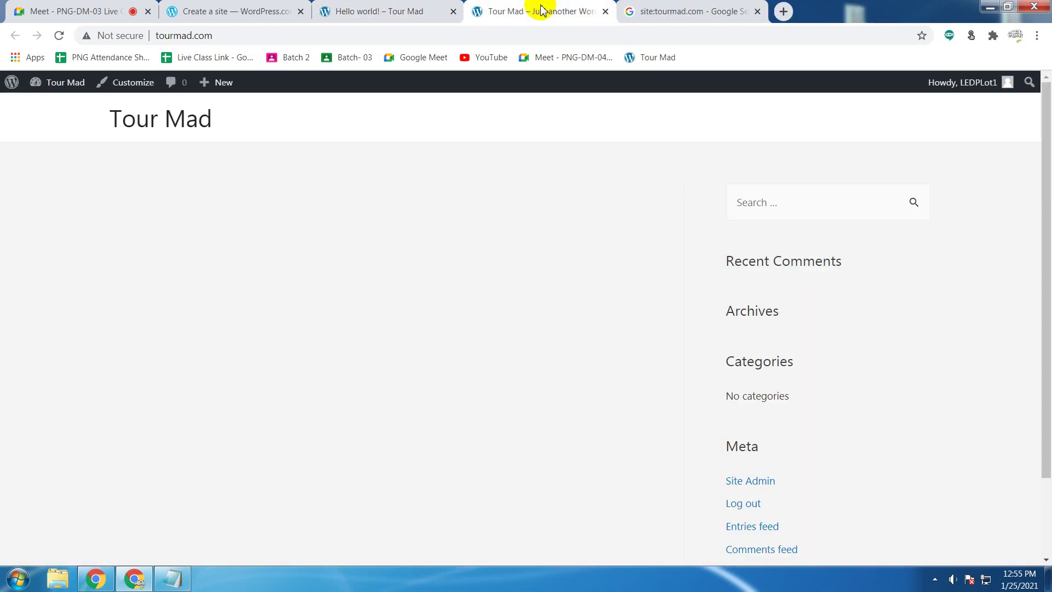
# Step: Return to the WordPress.com sign-up tab and paste the account email address
pyautogui.click(434, 6)
pyautogui.click(250, 10)
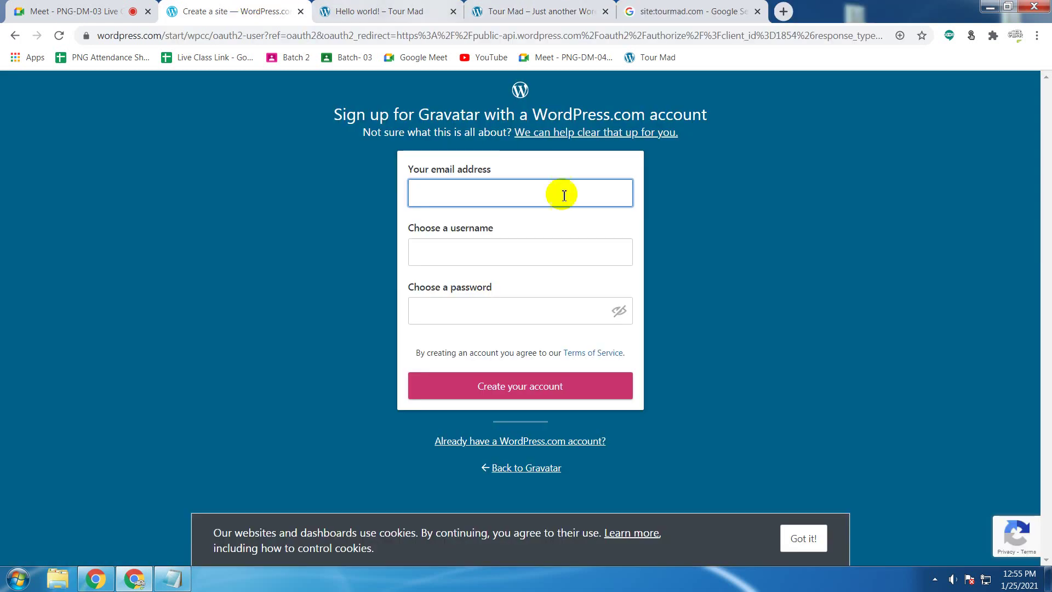
pyautogui.click(584, 197)
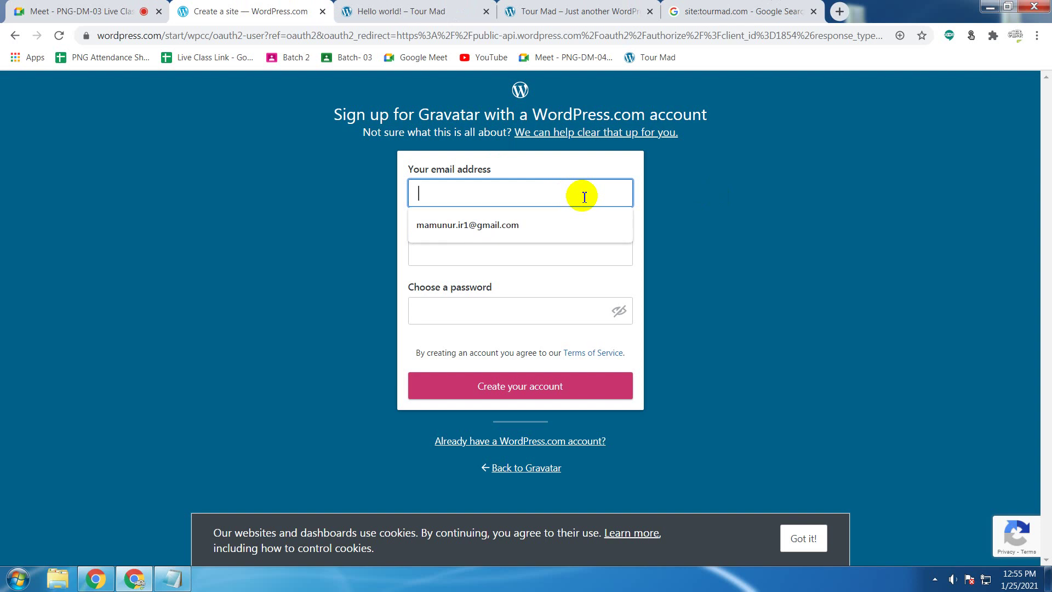
pyautogui.click(572, 195)
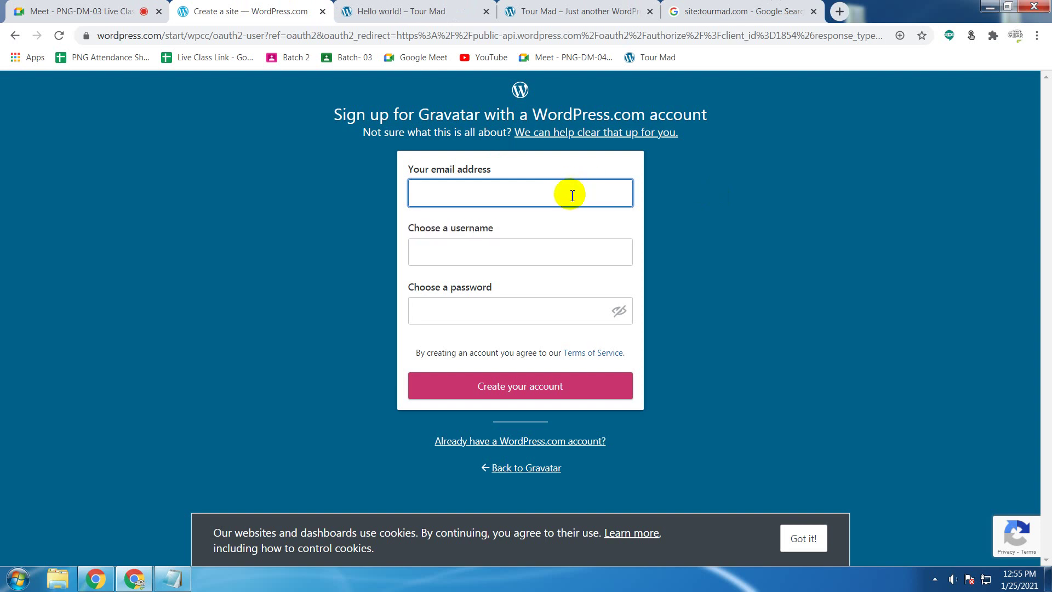
pyautogui.hotkey('ctrl', 'v')
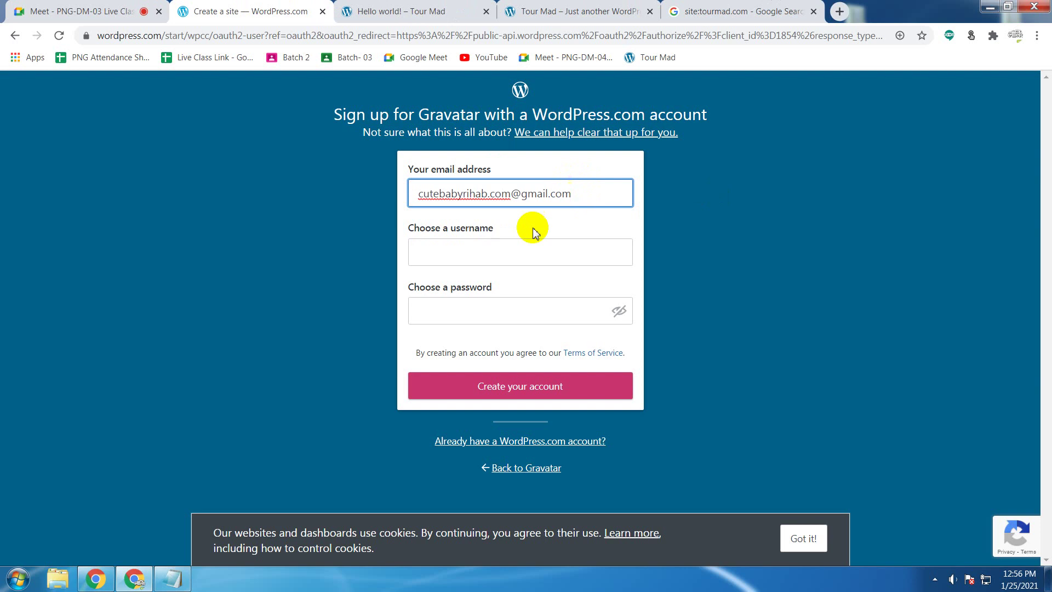
pyautogui.click(469, 249)
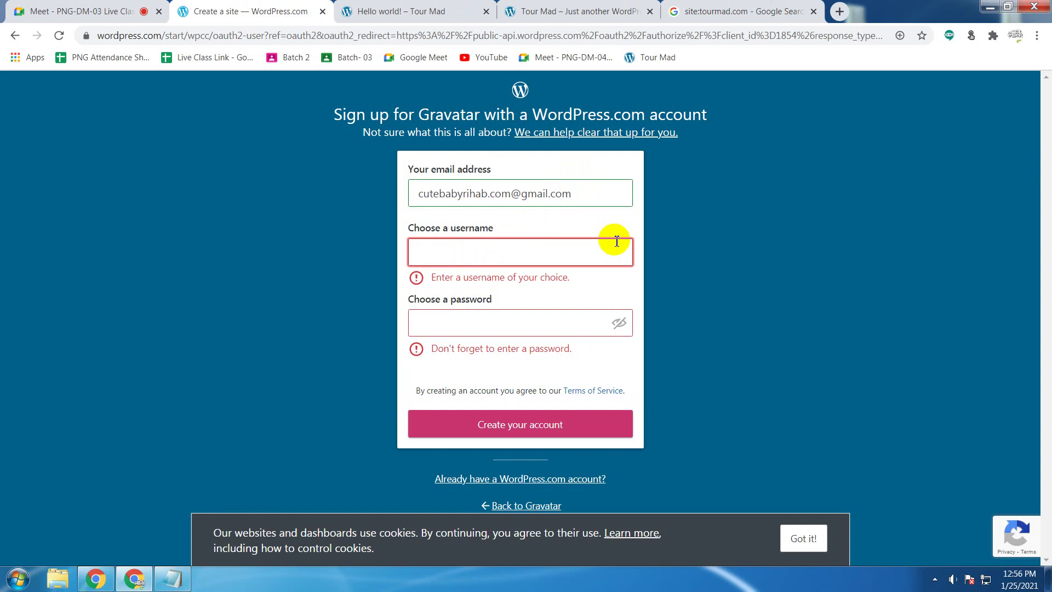
# Step: Enter the username tourmad and dismiss the suggested password offers
pyautogui.write('tour')
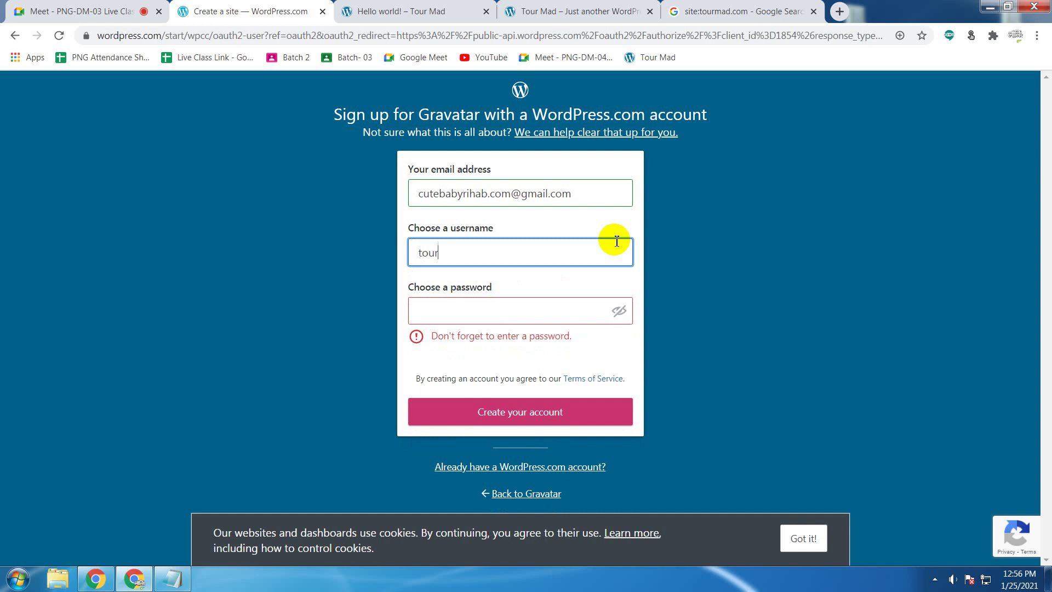
pyautogui.write('mad')
pyautogui.click(585, 224)
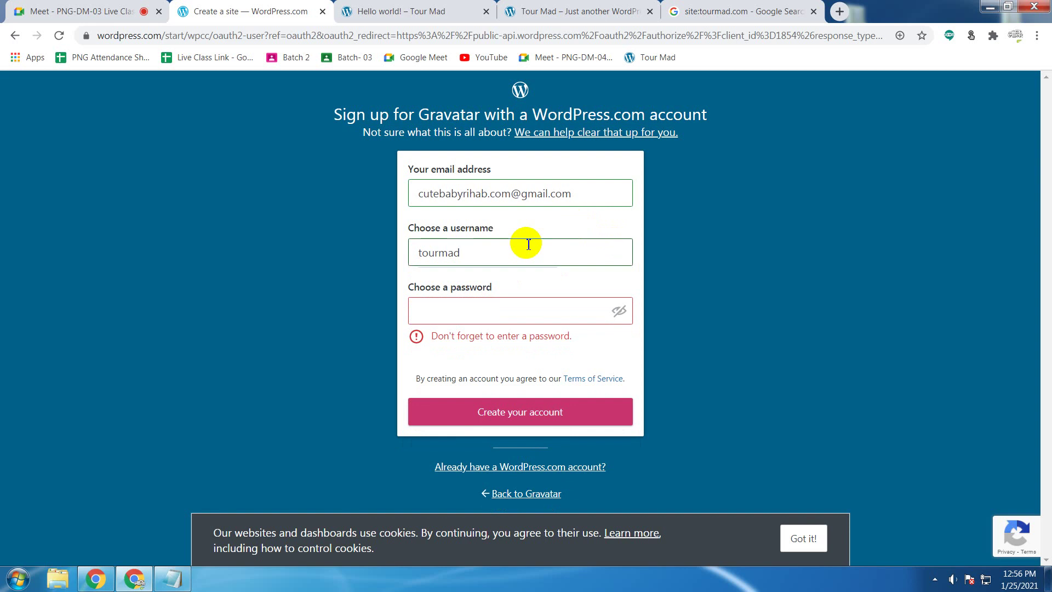
pyautogui.click(495, 311)
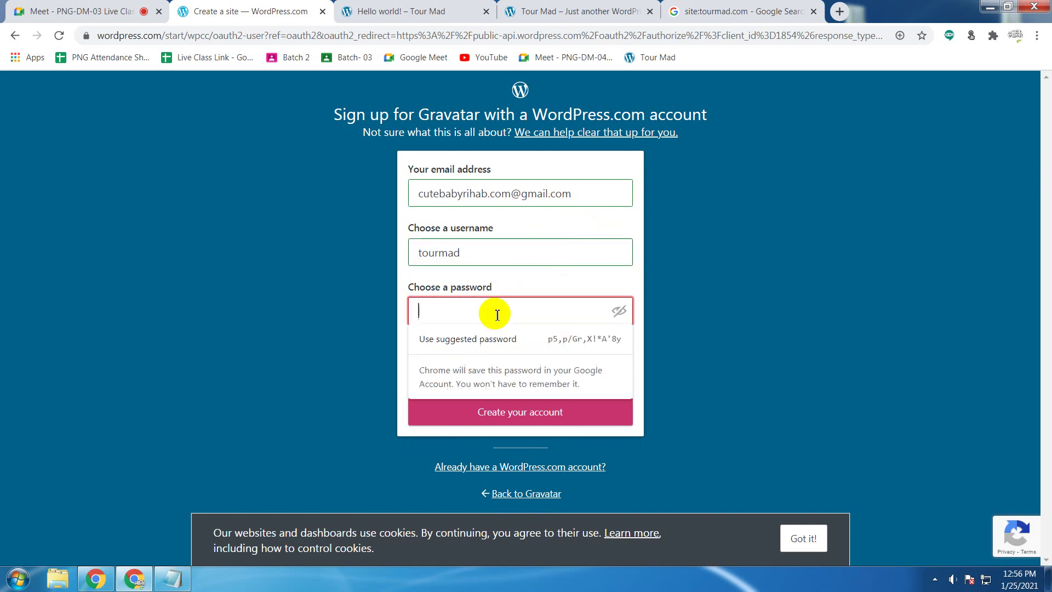
pyautogui.click(551, 275)
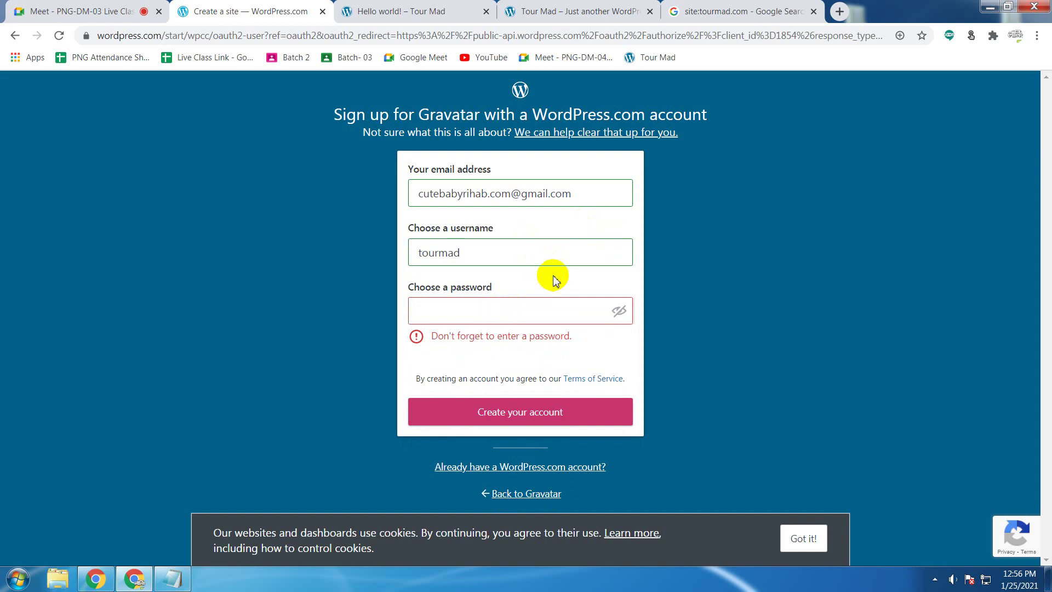
pyautogui.click(526, 308)
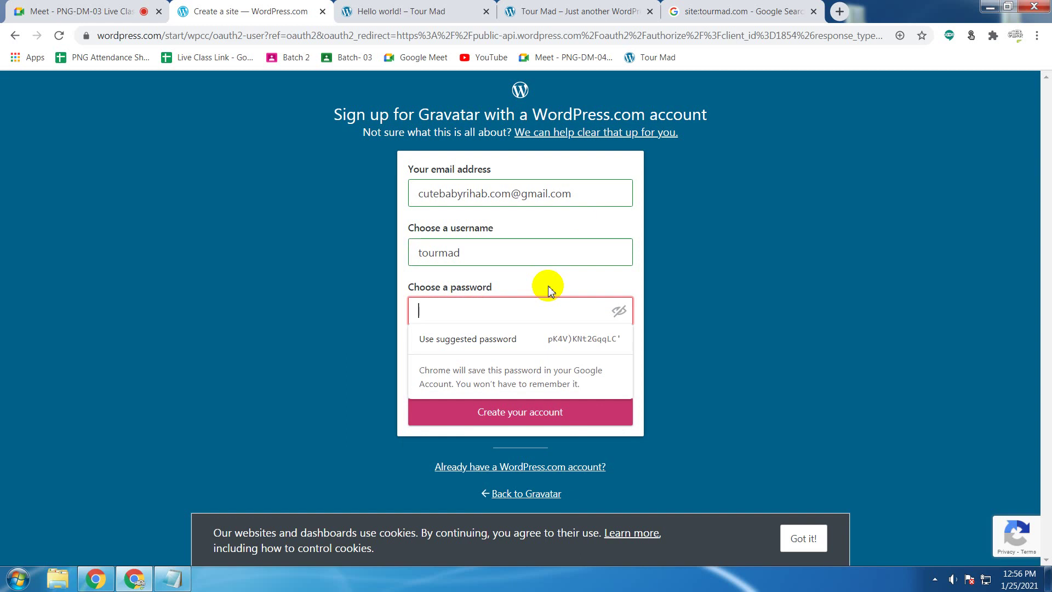
pyautogui.click(539, 303)
pyautogui.click(538, 303)
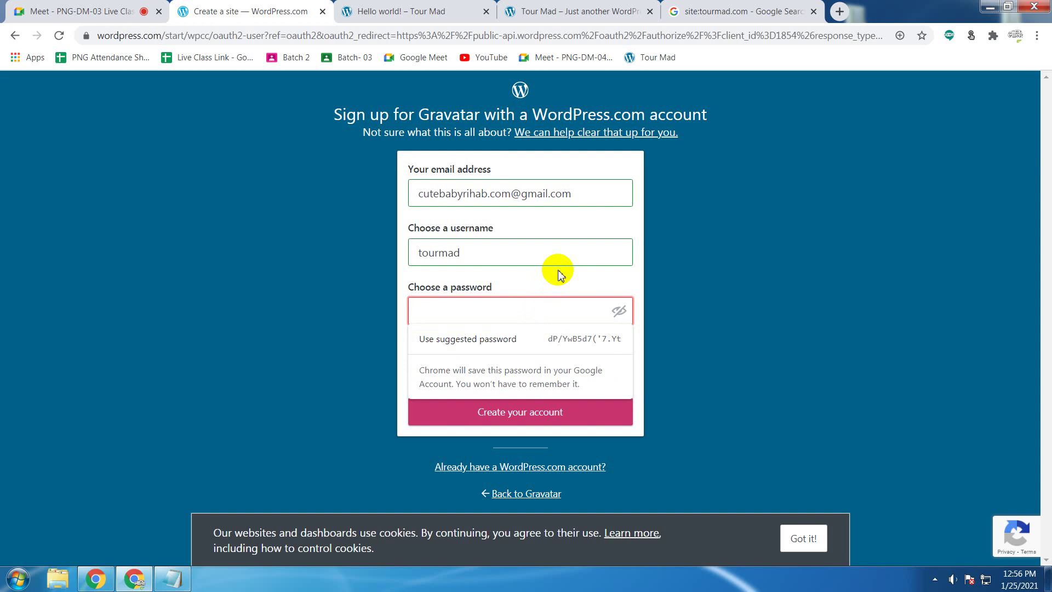
pyautogui.click(559, 269)
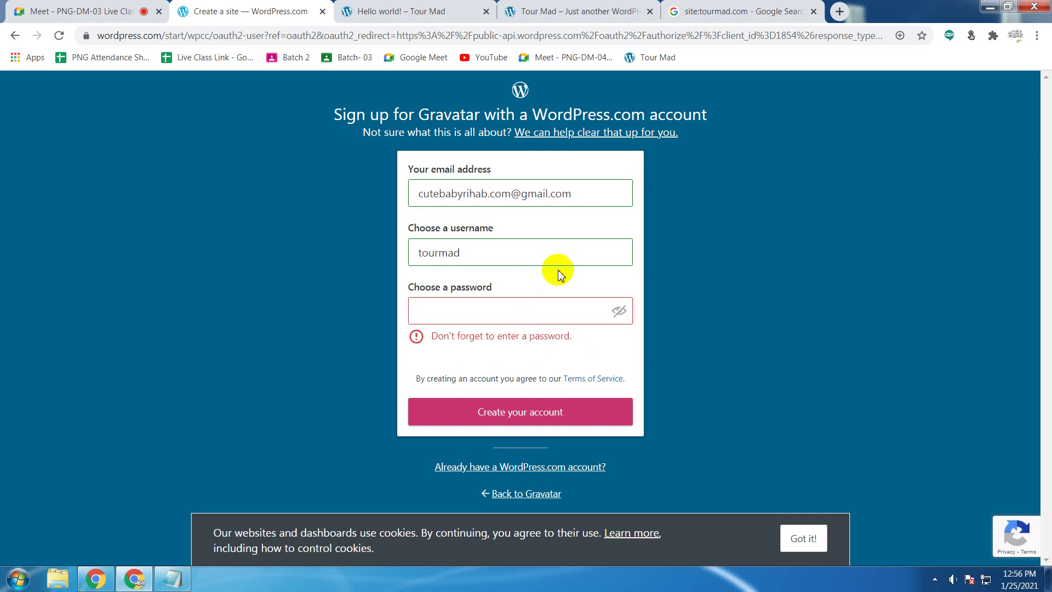
# Step: Remove the stray 'sdf' so the username reads tourmad
pyautogui.click(530, 254)
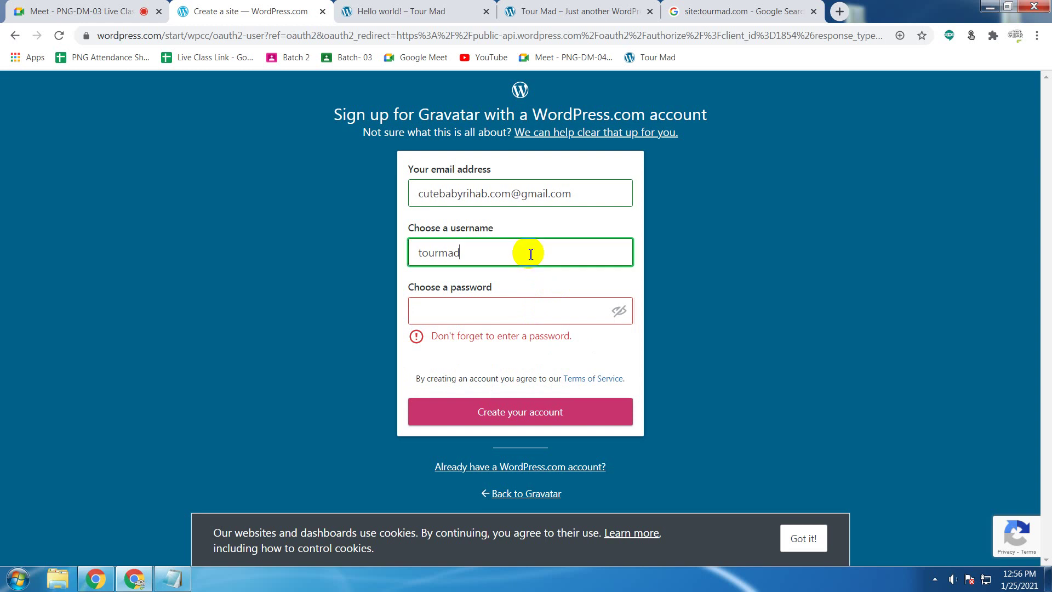
pyautogui.write('sdf')
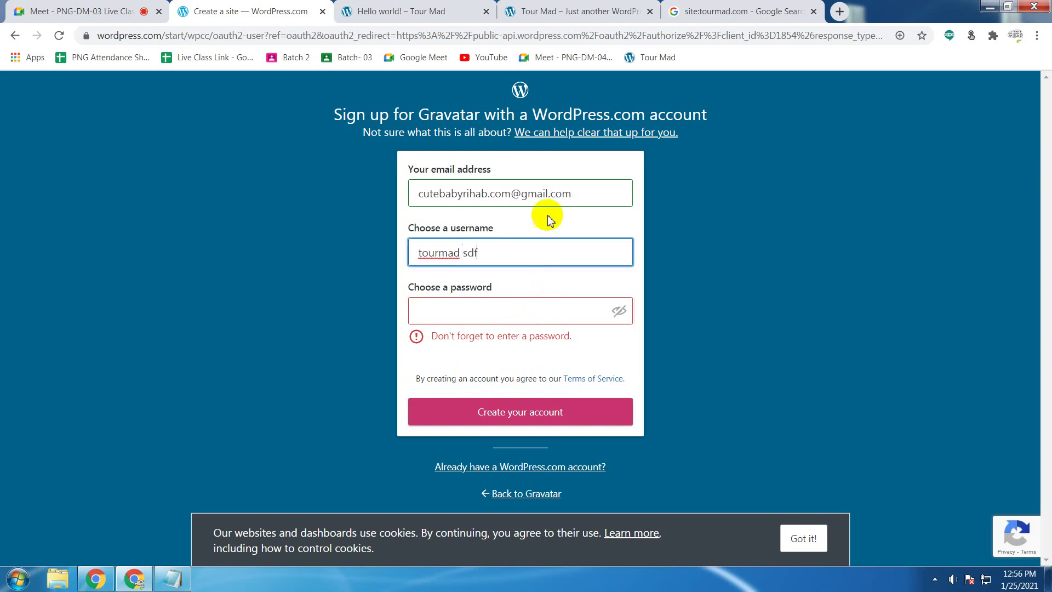
pyautogui.click(511, 259)
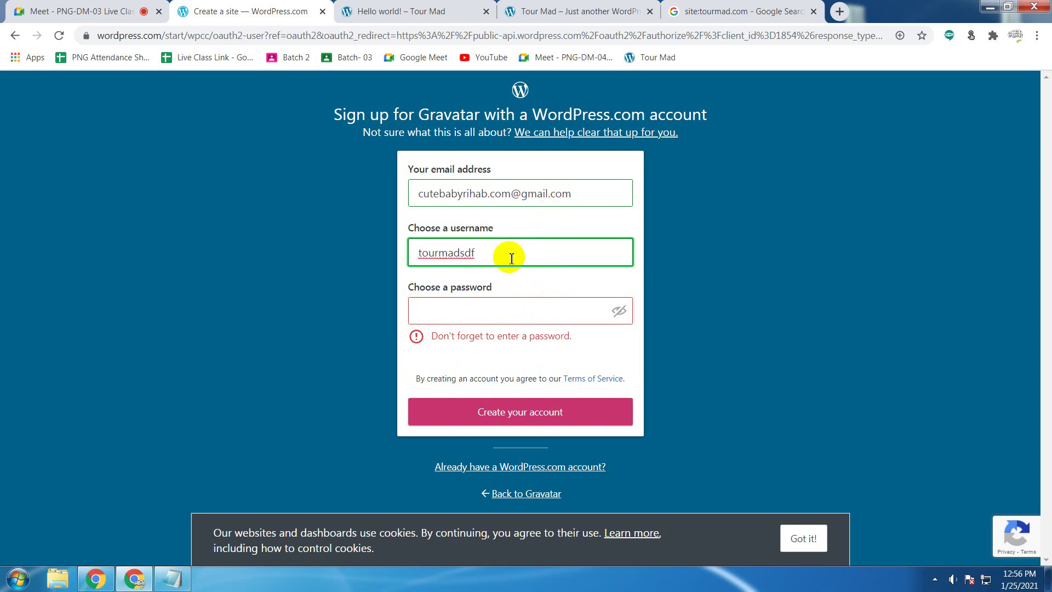
pyautogui.press('BackSpace')
pyautogui.press('BackSpace')
pyautogui.press('BackSpace')
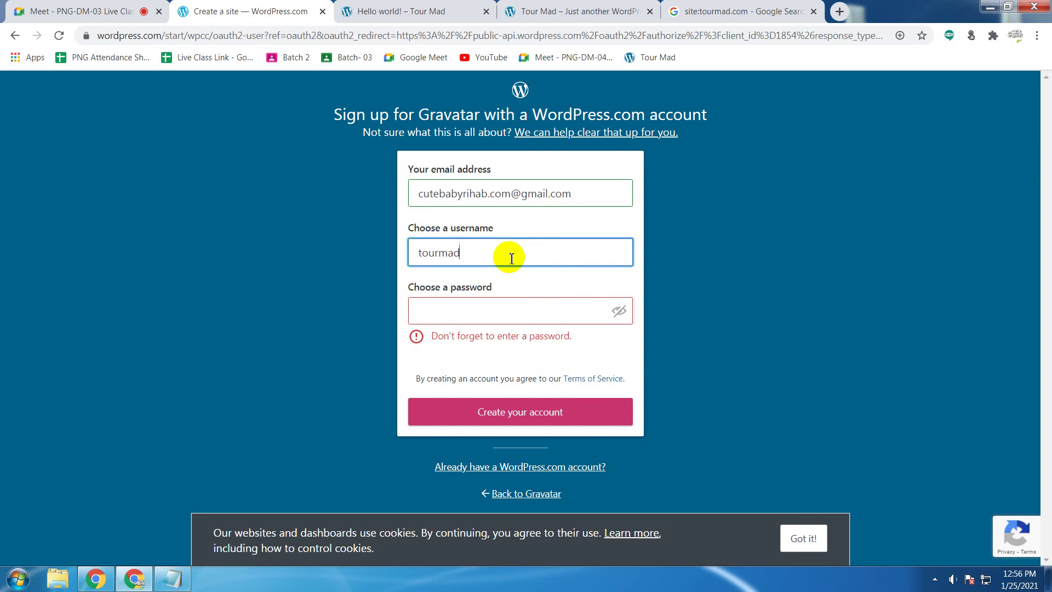
pyautogui.click(535, 219)
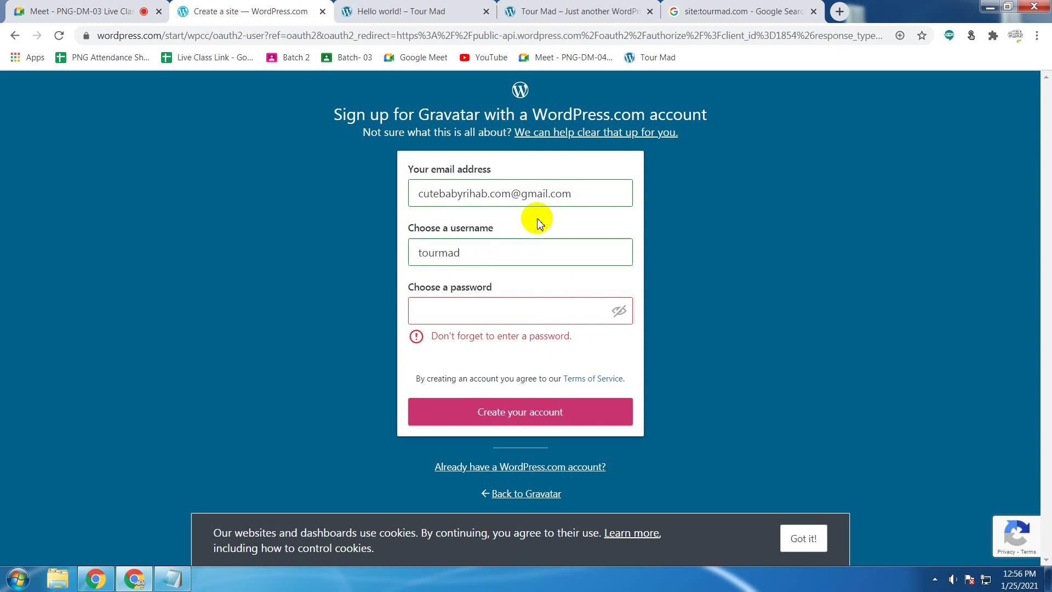
# Step: Type the account password and submit the form to create the account
pyautogui.click(498, 313)
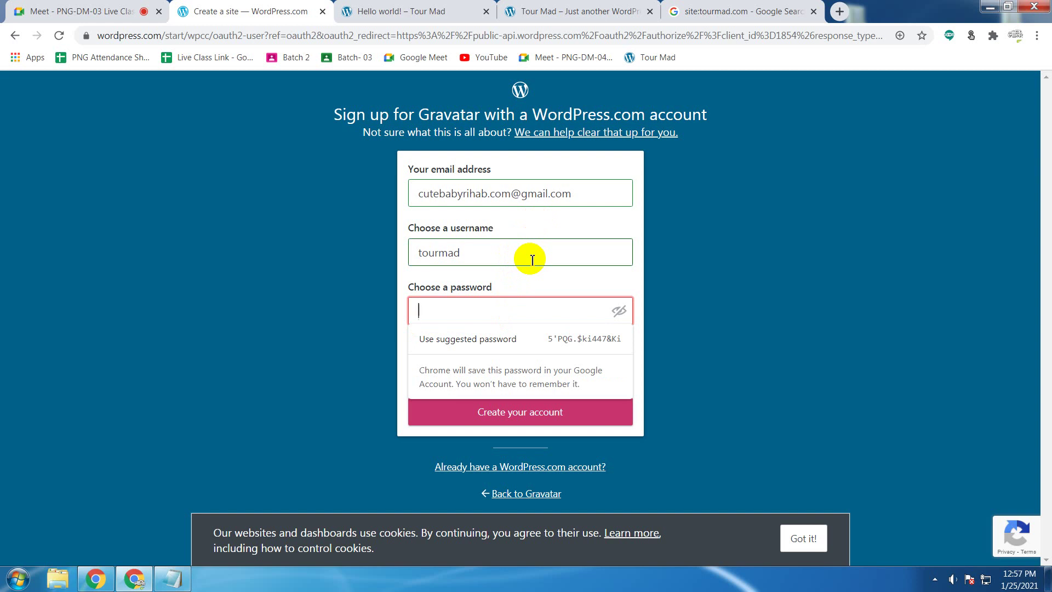
pyautogui.write('•••')
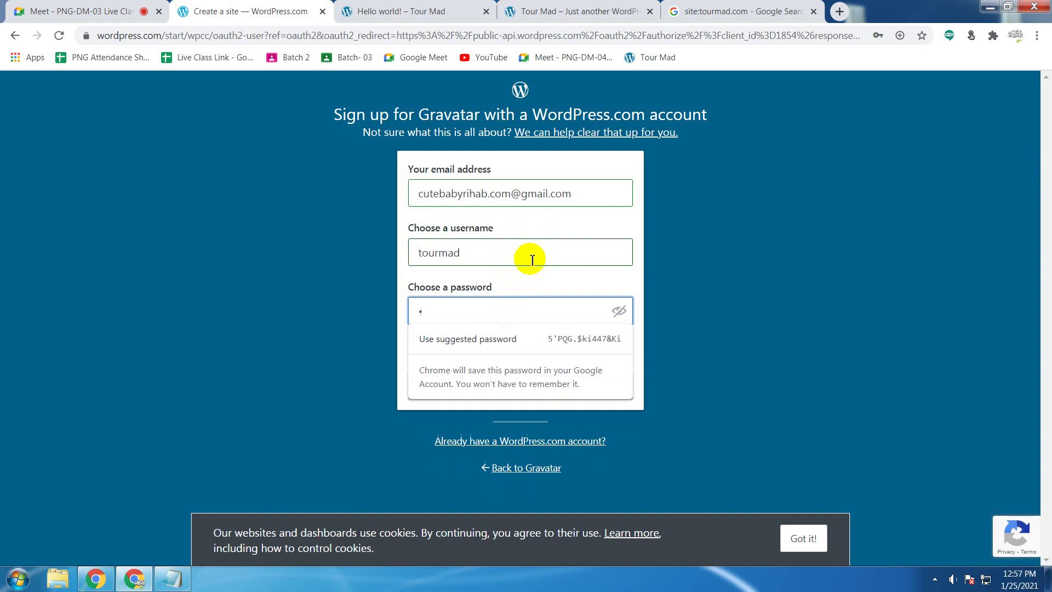
pyautogui.write('•••••')
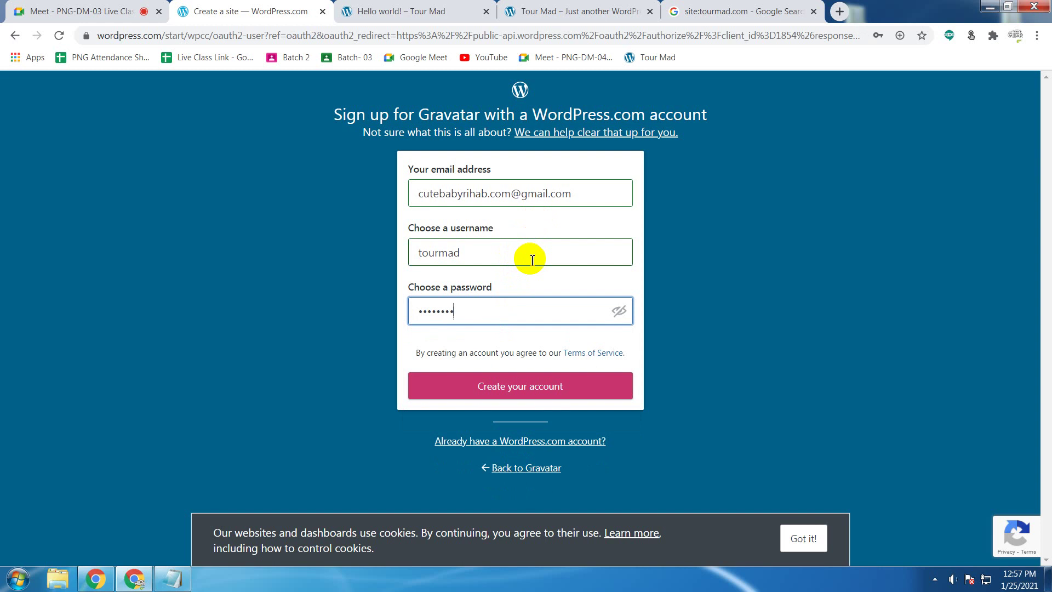
pyautogui.write('•••••••')
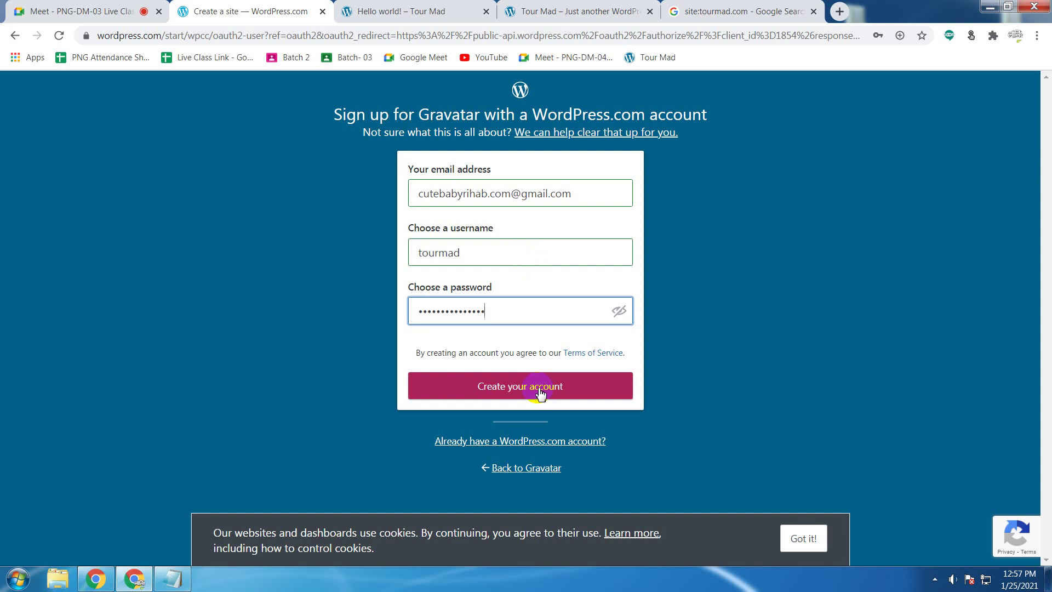
pyautogui.click(539, 391)
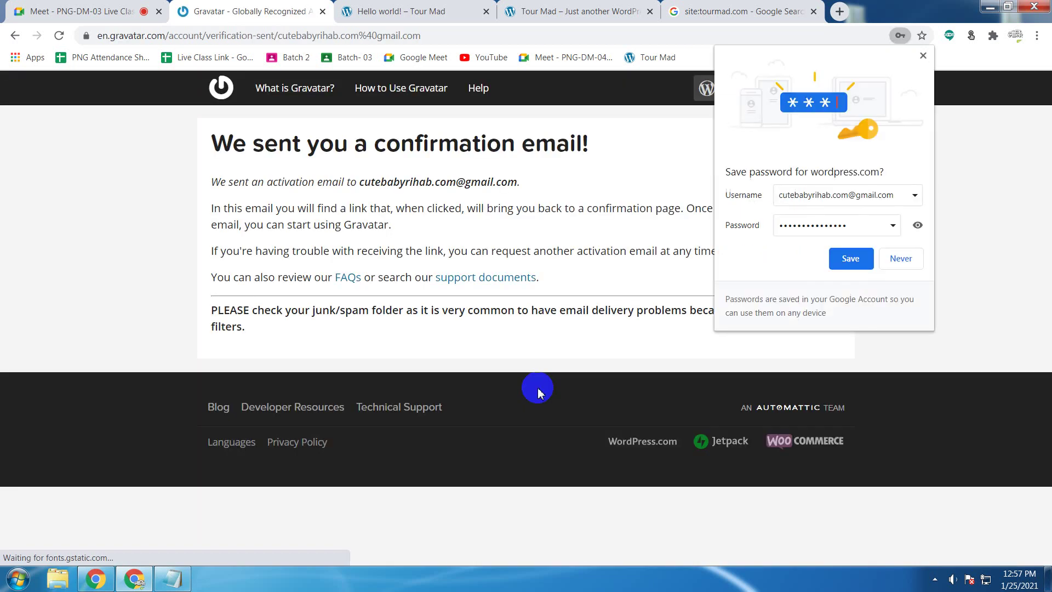
# Step: Dismiss the save-password prompt, check the Meet class, and return to Gravatar's activation-email confirmation
pyautogui.click(922, 56)
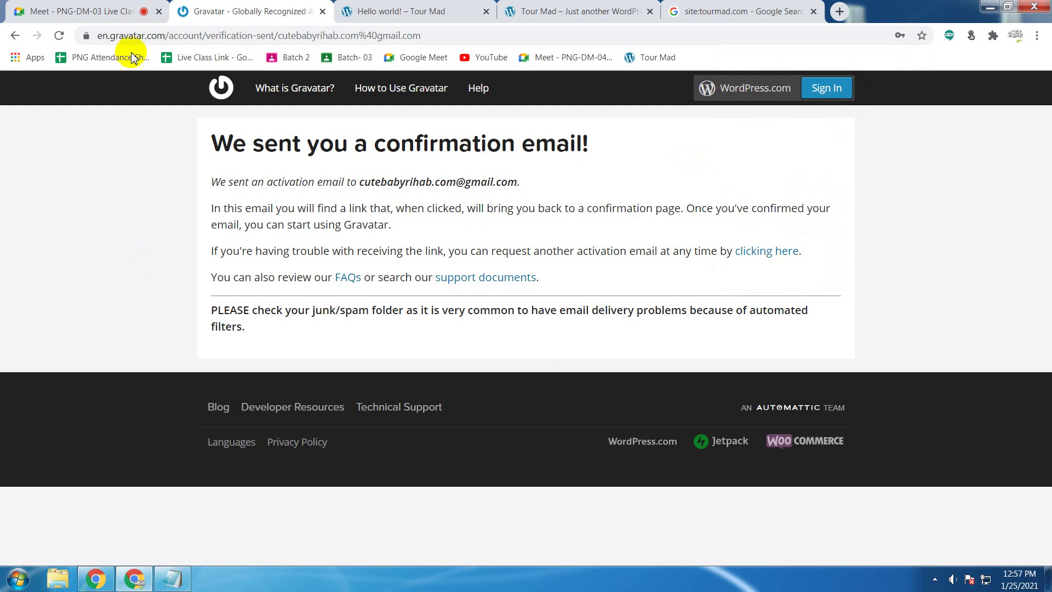
pyautogui.click(109, 10)
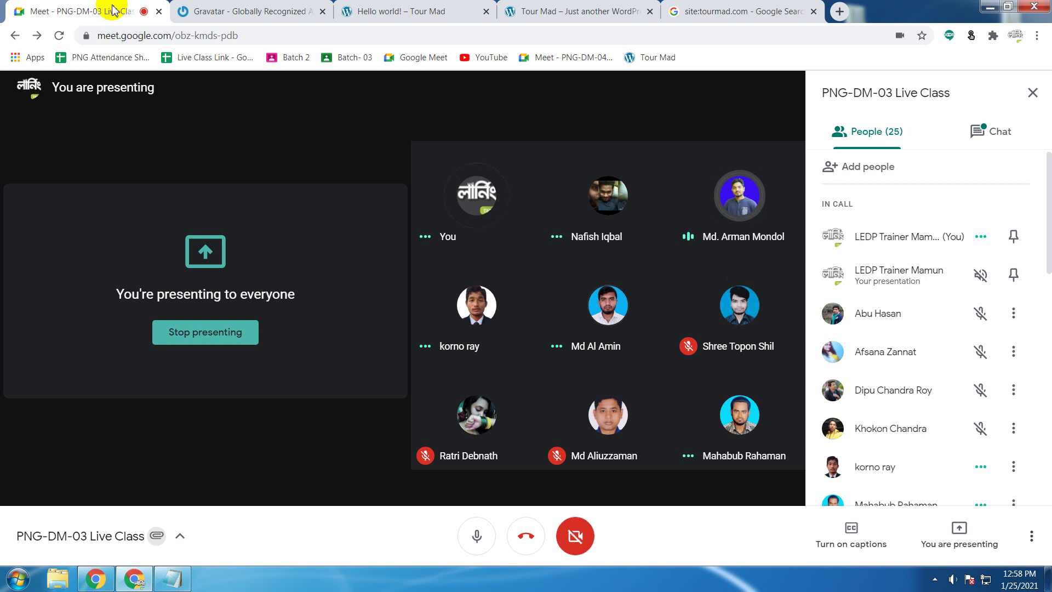
pyautogui.click(279, 6)
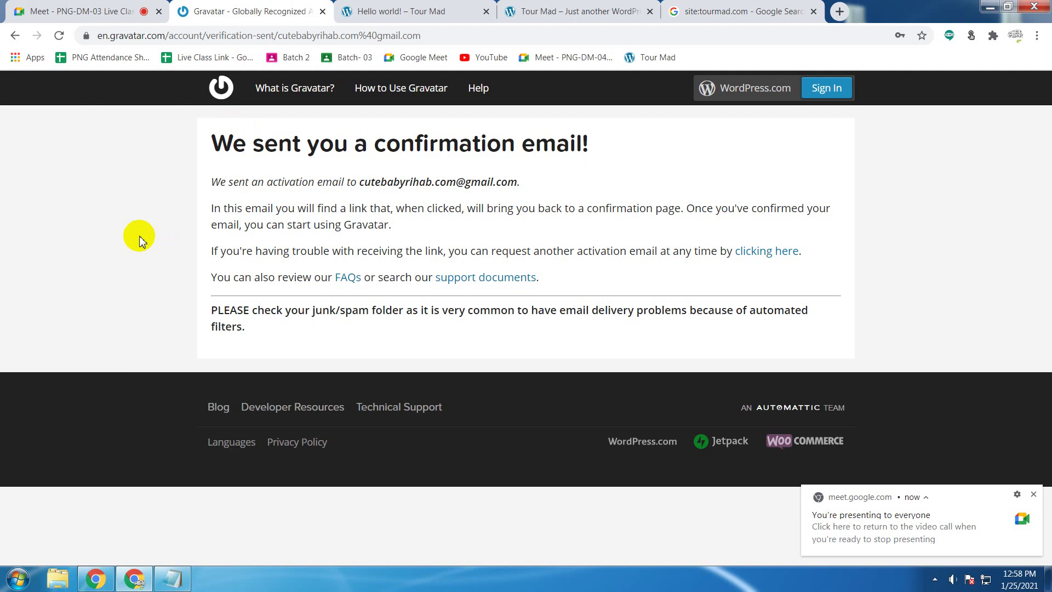
pyautogui.click(140, 238)
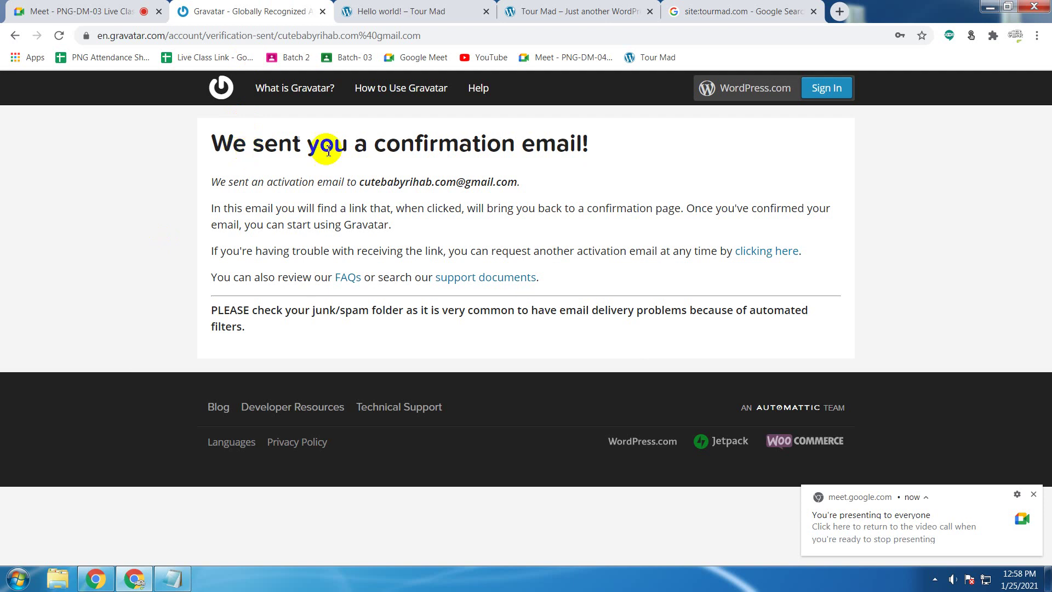
pyautogui.click(580, 143)
pyautogui.moveTo(580, 144); pyautogui.dragTo(179, 148)
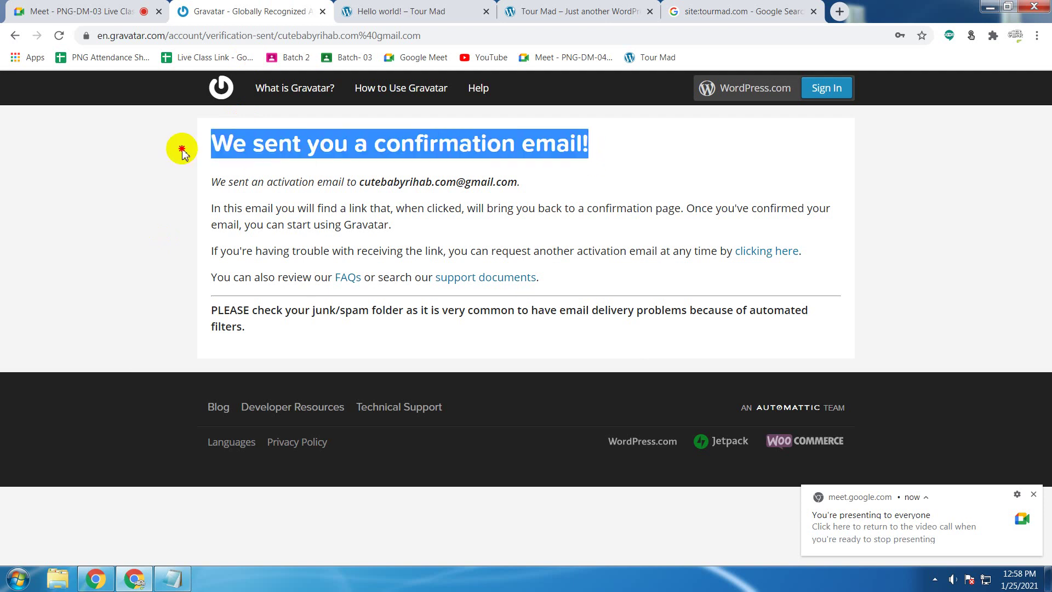
pyautogui.click(42, 189)
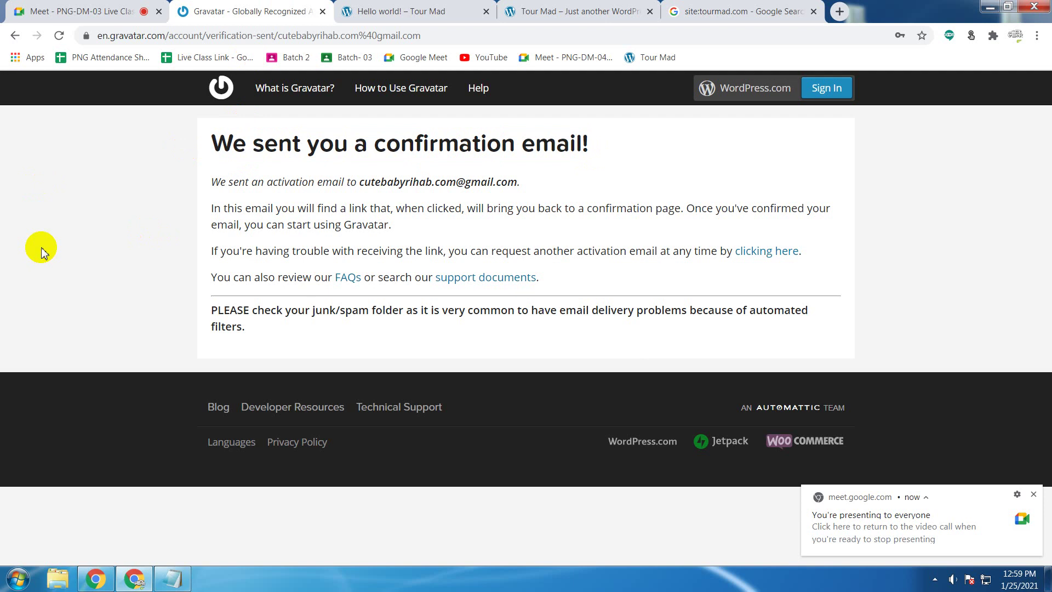
# Step: Glance at the Hello world! post, then bring back the Domain & Hosting Info notes in Notepad
pyautogui.click(408, 11)
pyautogui.click(272, 7)
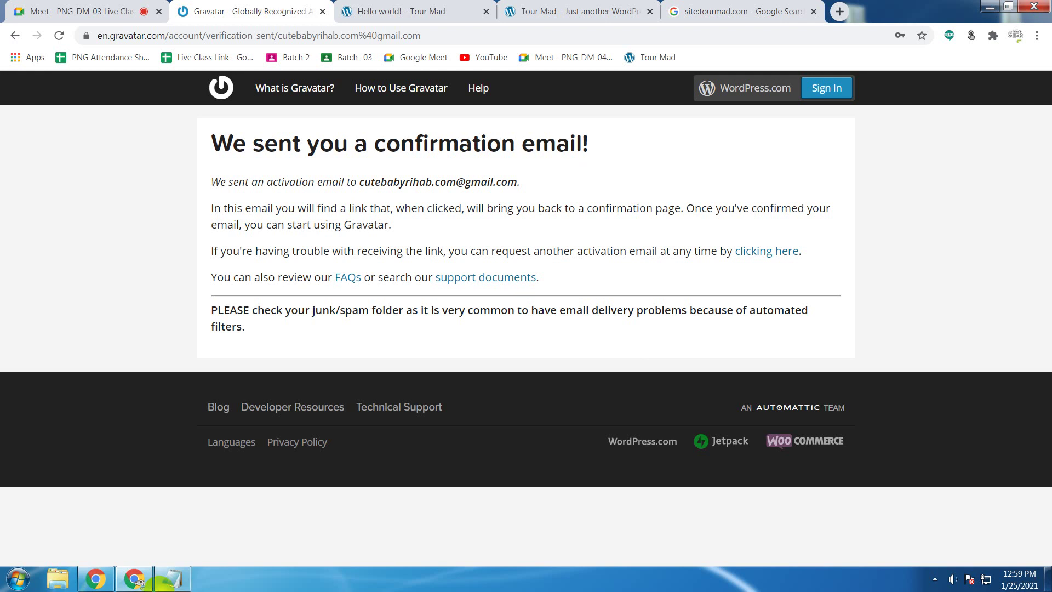
pyautogui.click(172, 578)
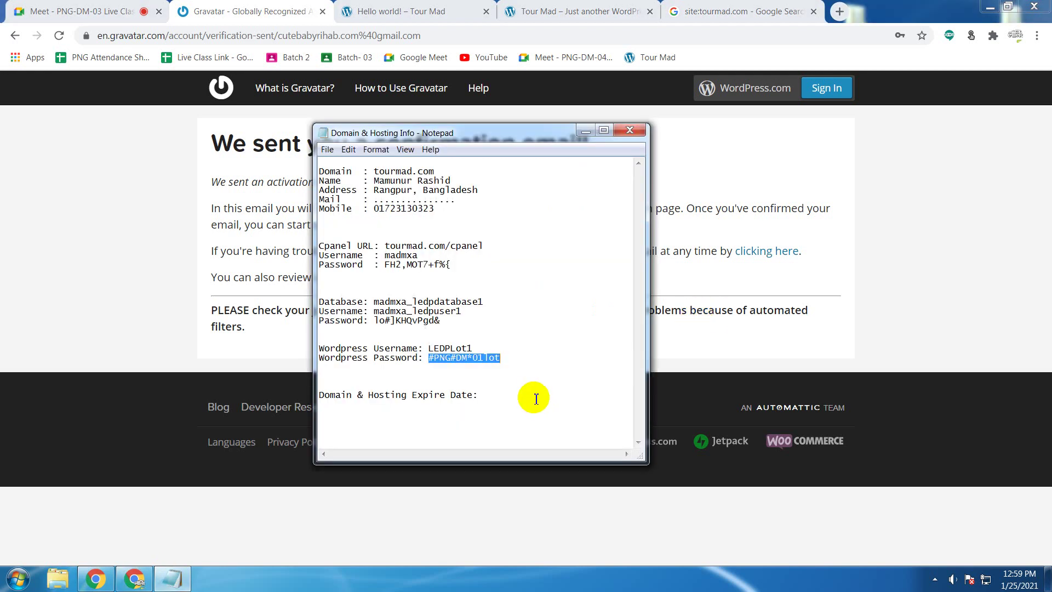
# Step: Add a 'Gravater account info:' heading below the WordPress password in the notes
pyautogui.click(532, 361)
pyautogui.press('Return')
pyautogui.press('Return')
pyautogui.press('Return')
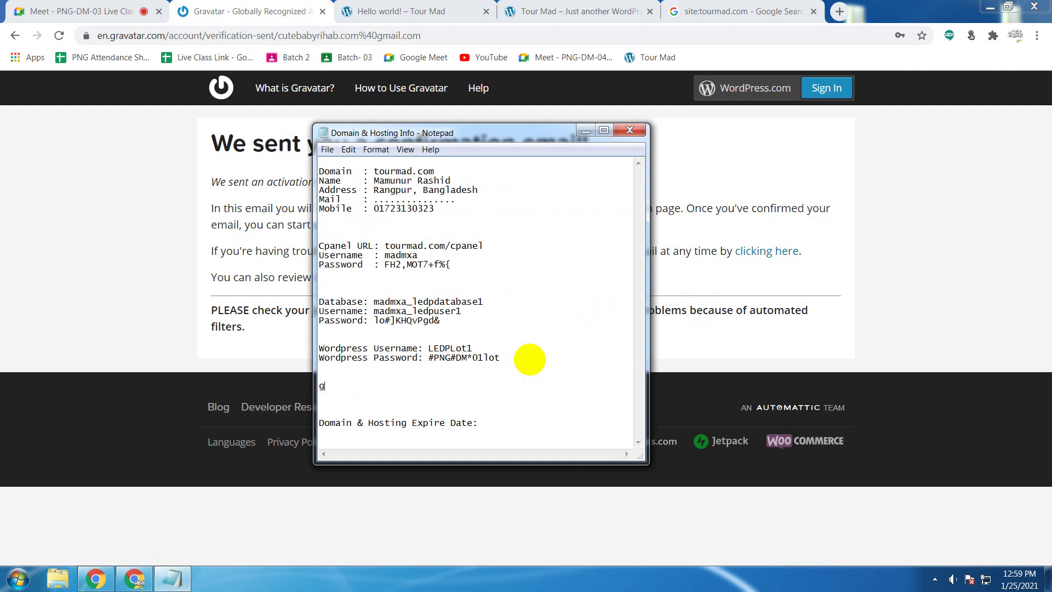
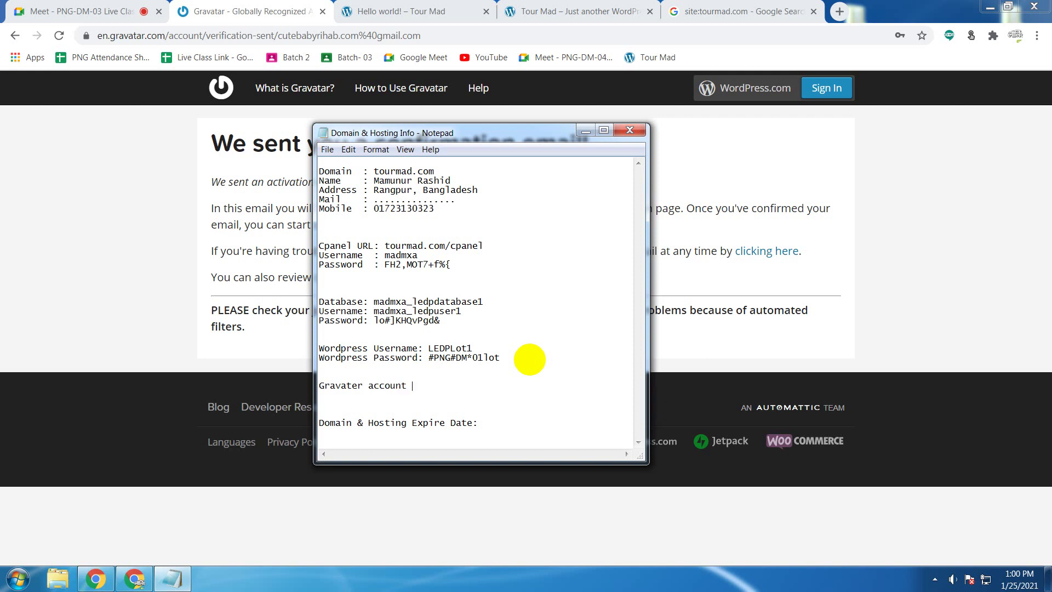
pyautogui.press('Return')
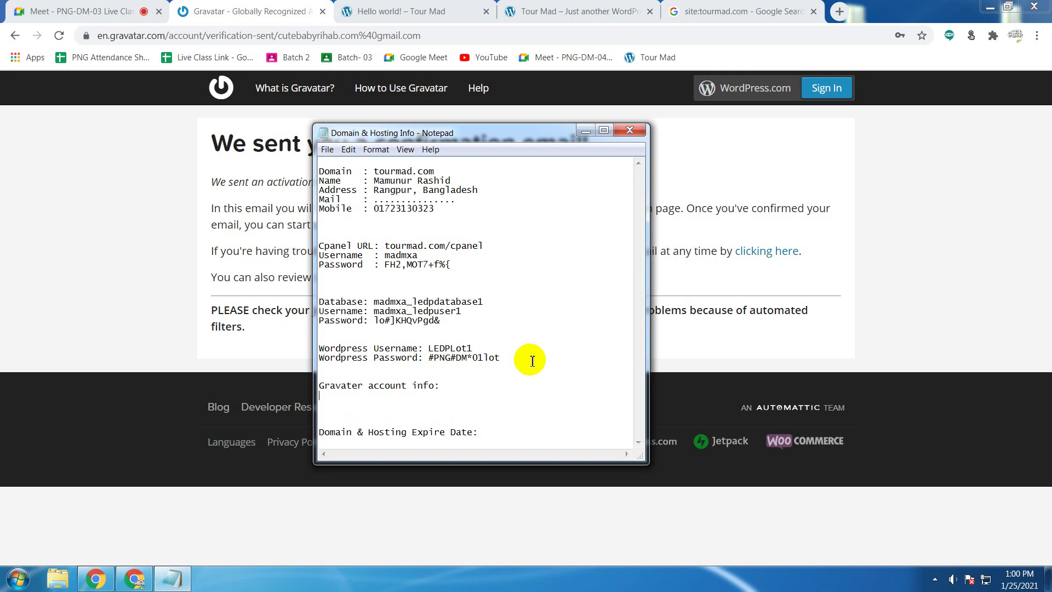
pyautogui.press('BackSpace')
pyautogui.hotkey('ctrl', 'v')
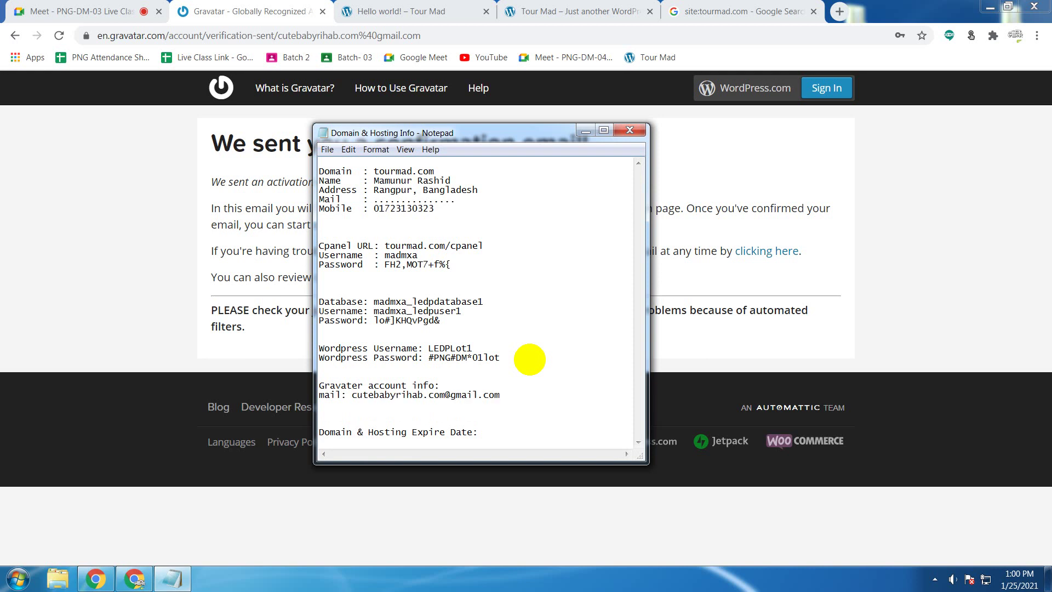
pyautogui.press('Return')
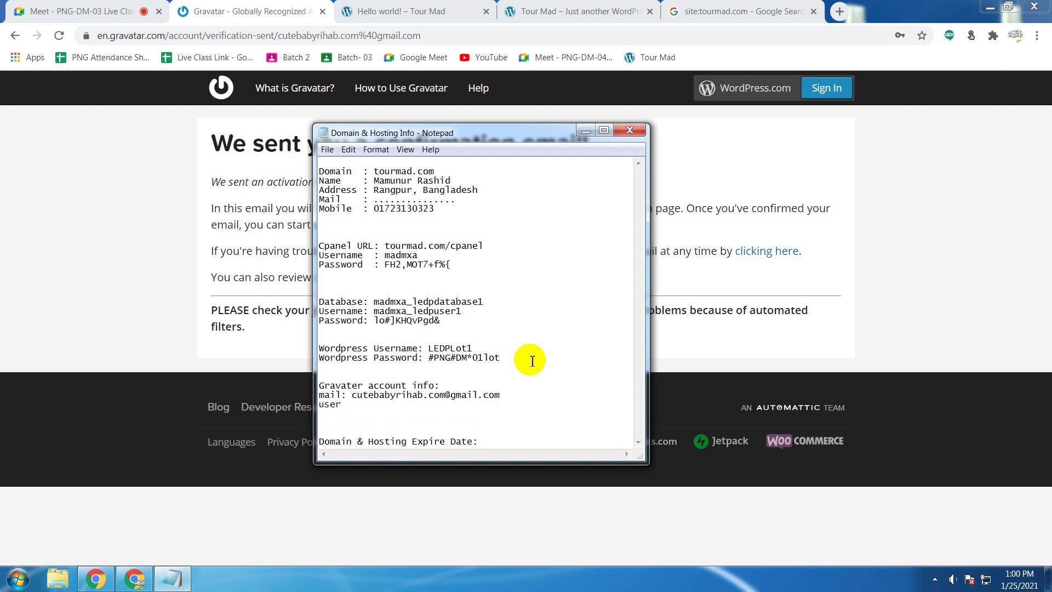
pyautogui.press('BackSpace')
pyautogui.press('Return')
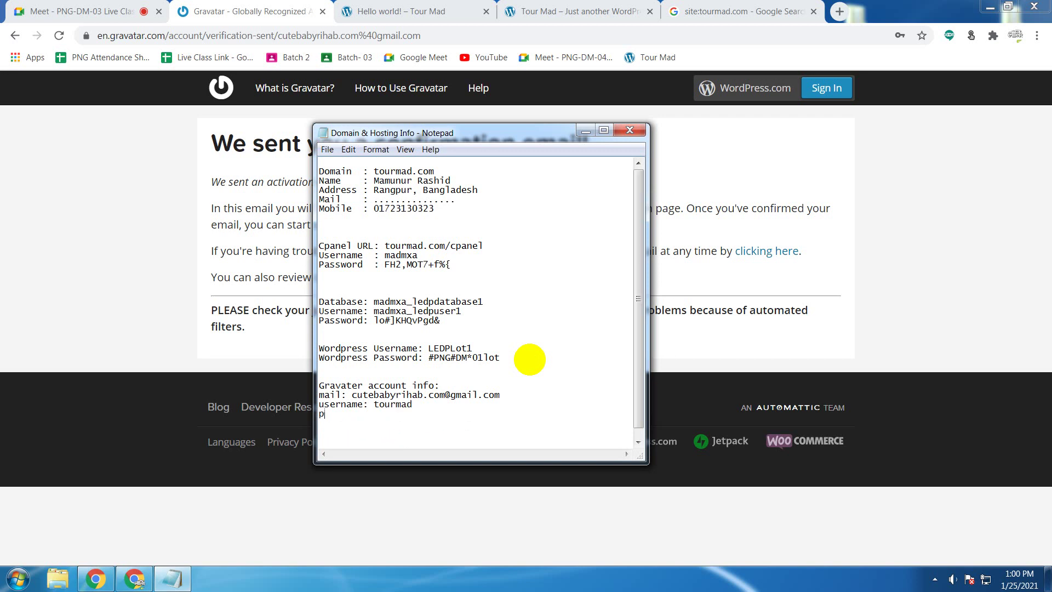
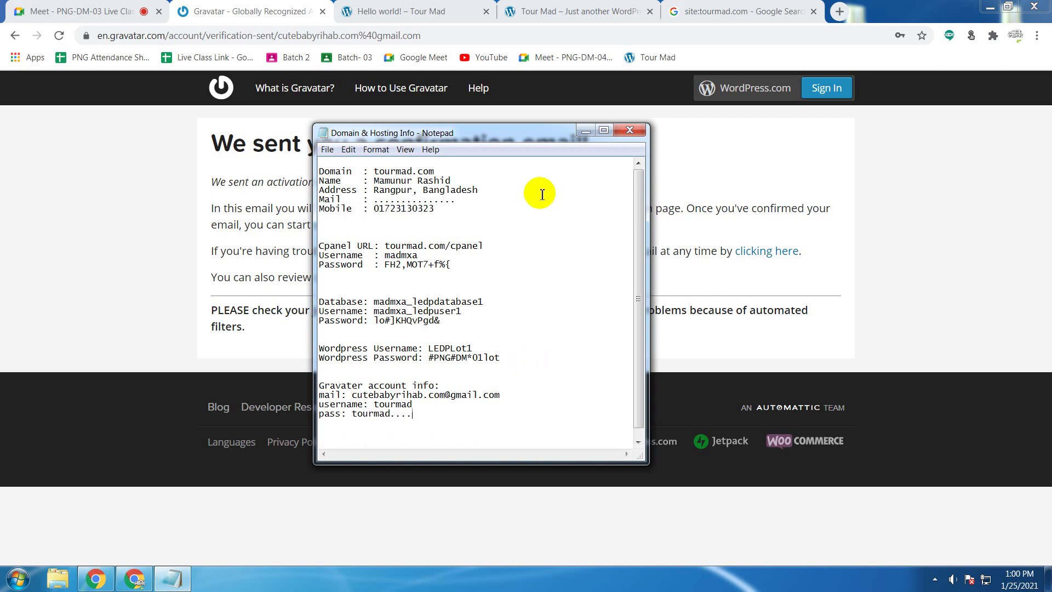
pyautogui.click(585, 130)
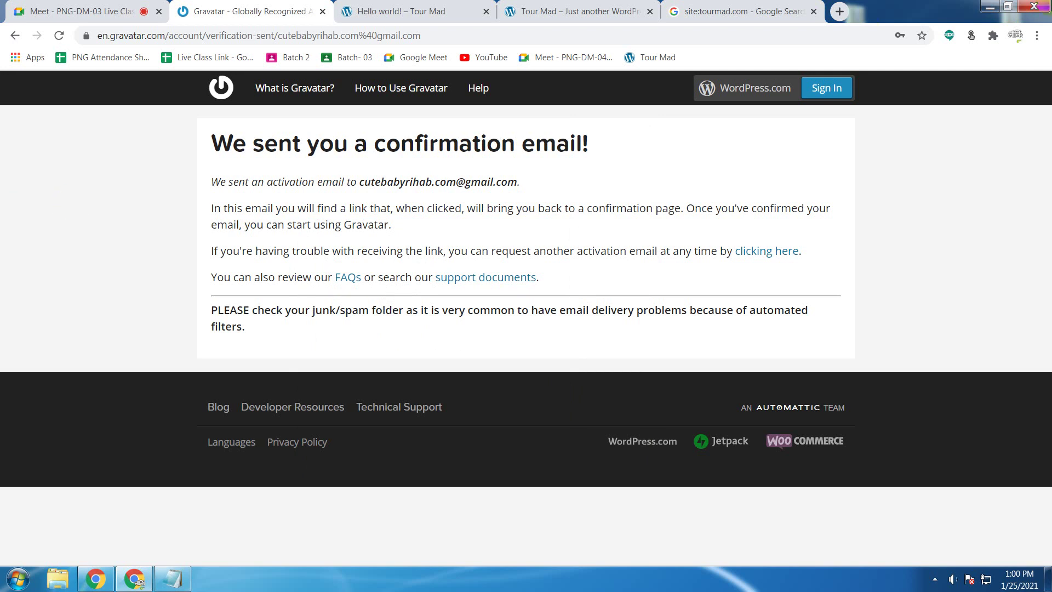
# Step: From the desktop's Browser folder, launch the Gmail Chrome profile and open its inbox
pyautogui.click(998, 7)
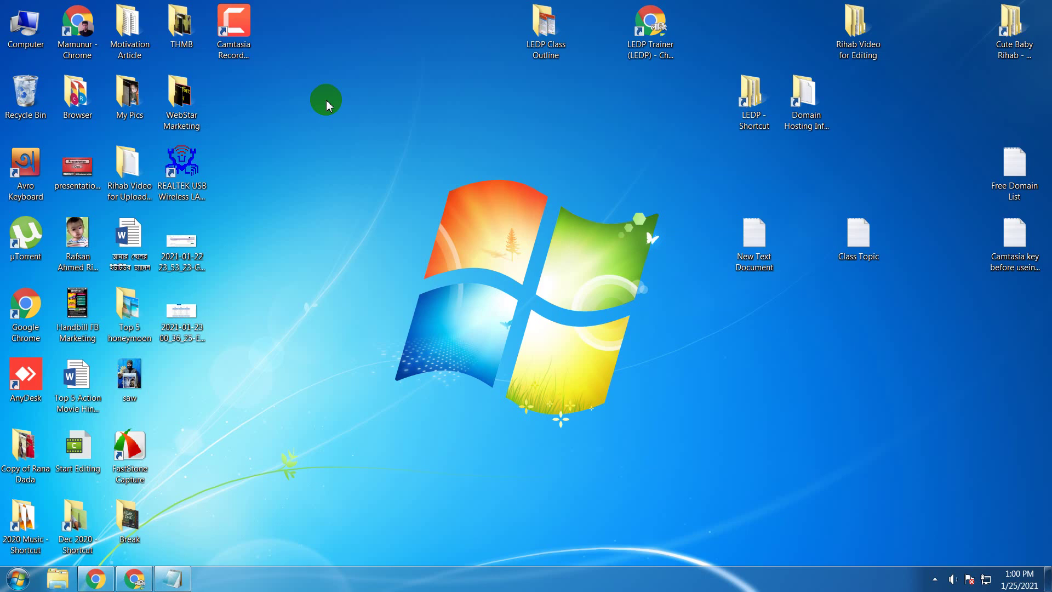
pyautogui.doubleClick(77, 94)
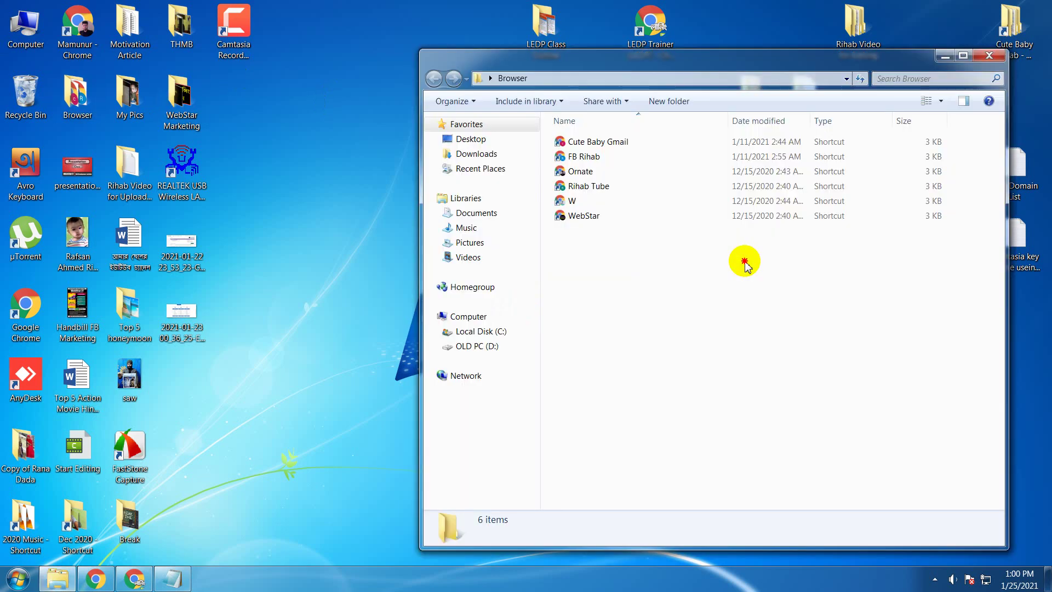
pyautogui.doubleClick(637, 142)
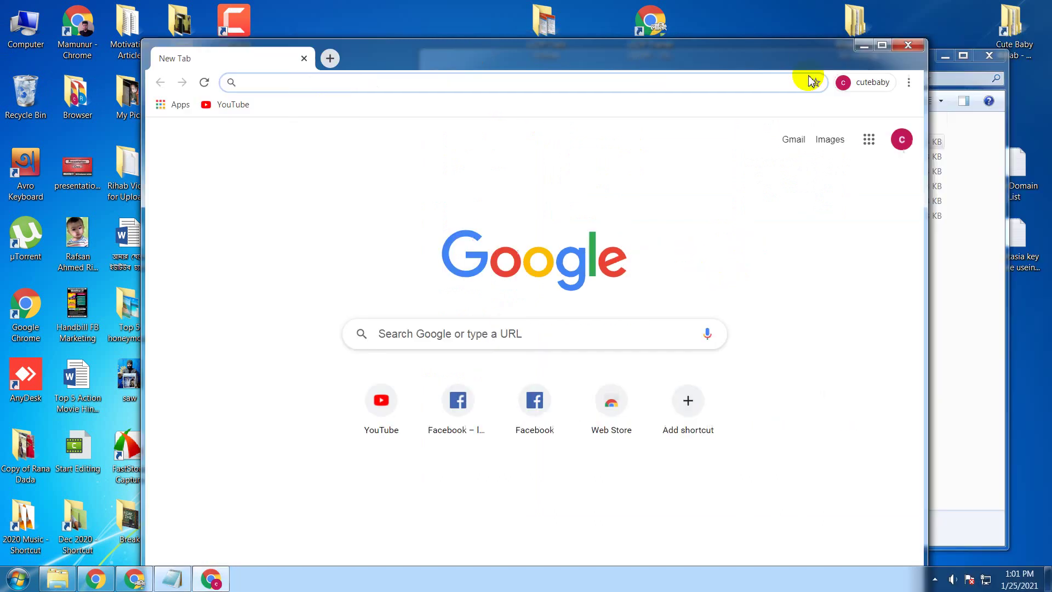
pyautogui.click(795, 147)
pyautogui.click(794, 144)
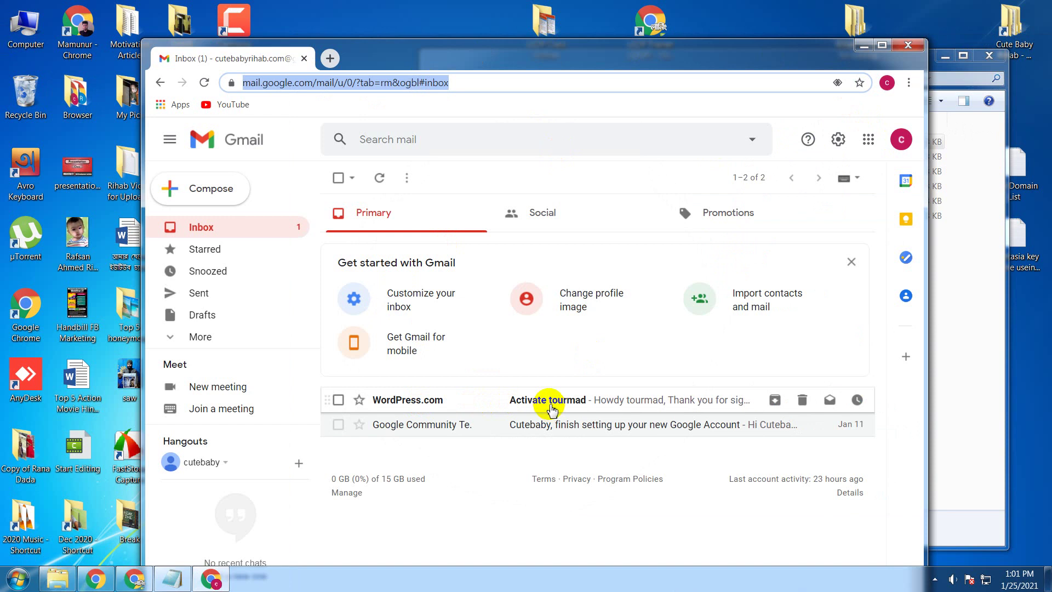
# Step: Open the WordPress.com activation email, activate the account, and go to the new Log In tab
pyautogui.click(552, 405)
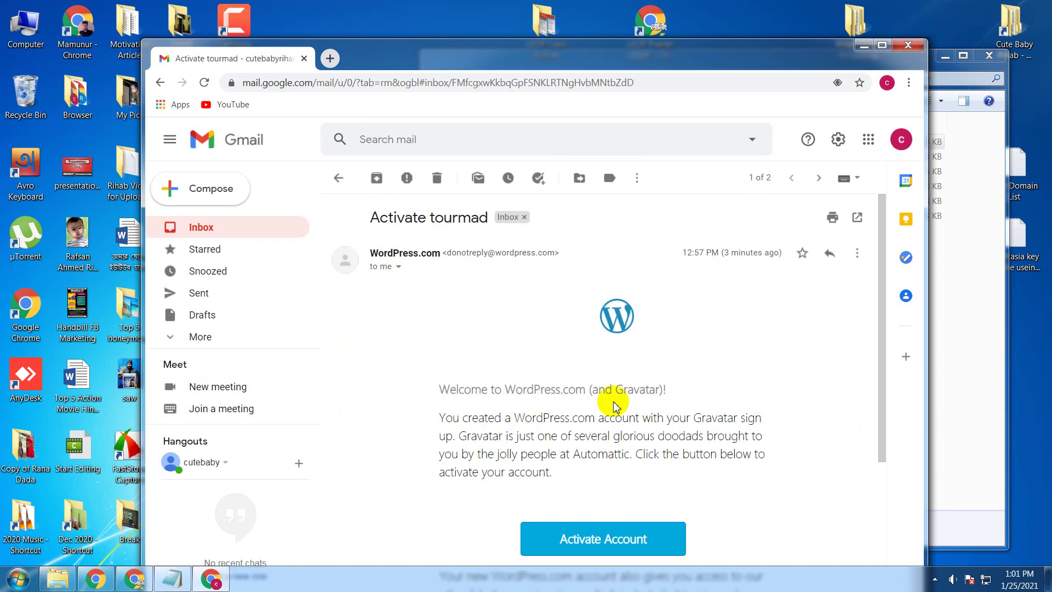
pyautogui.scroll(-3, 614, 407)
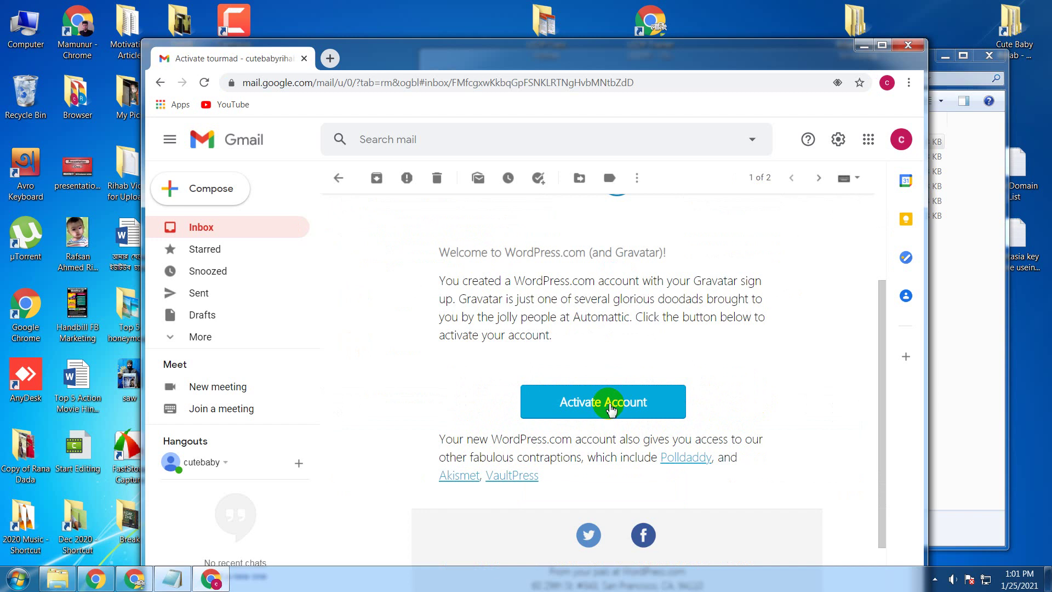
pyautogui.click(611, 406)
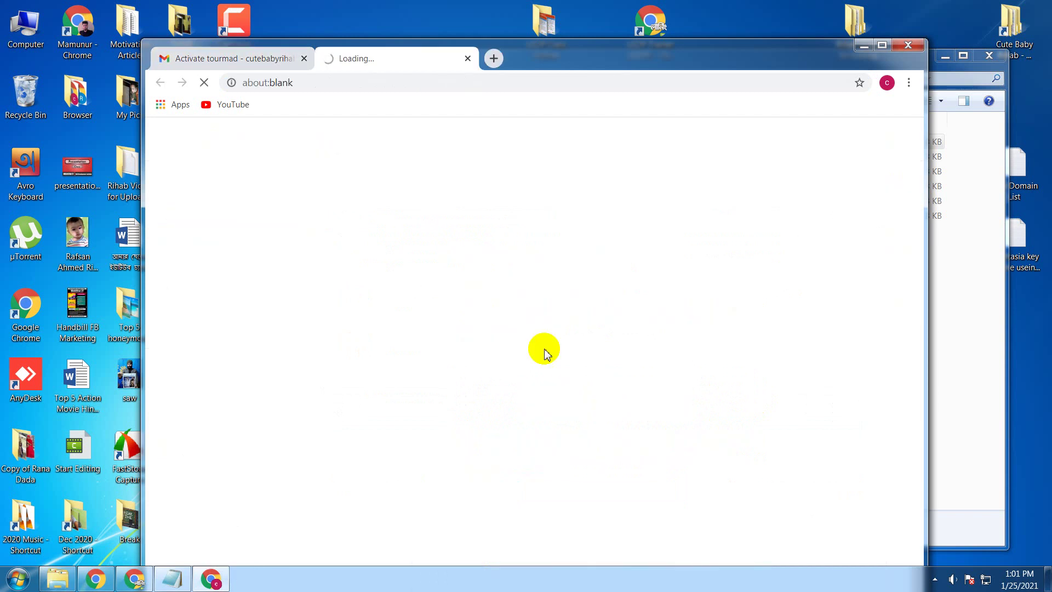
pyautogui.click(269, 63)
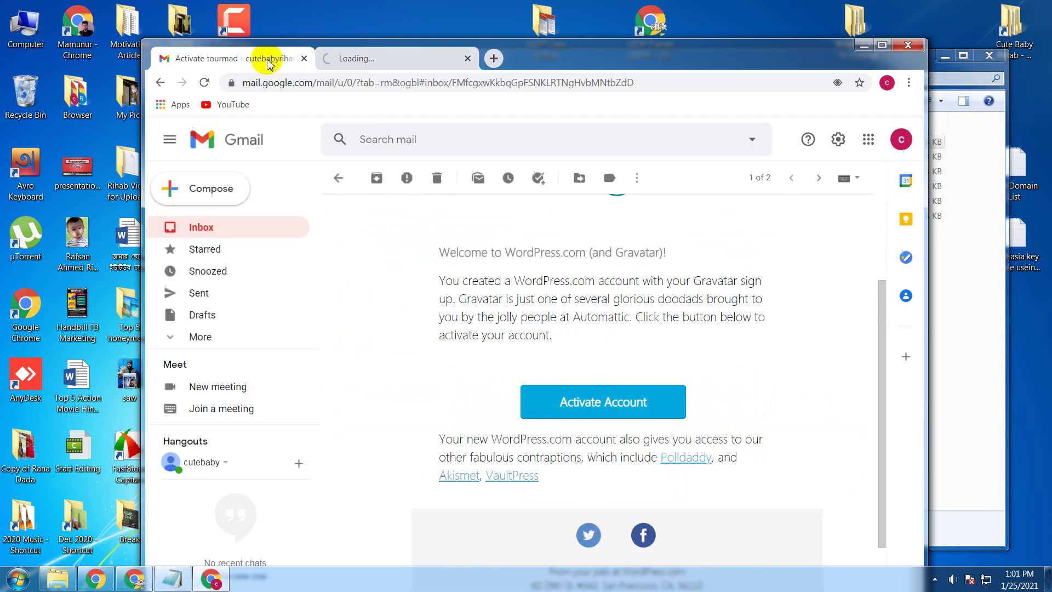
pyautogui.click(382, 65)
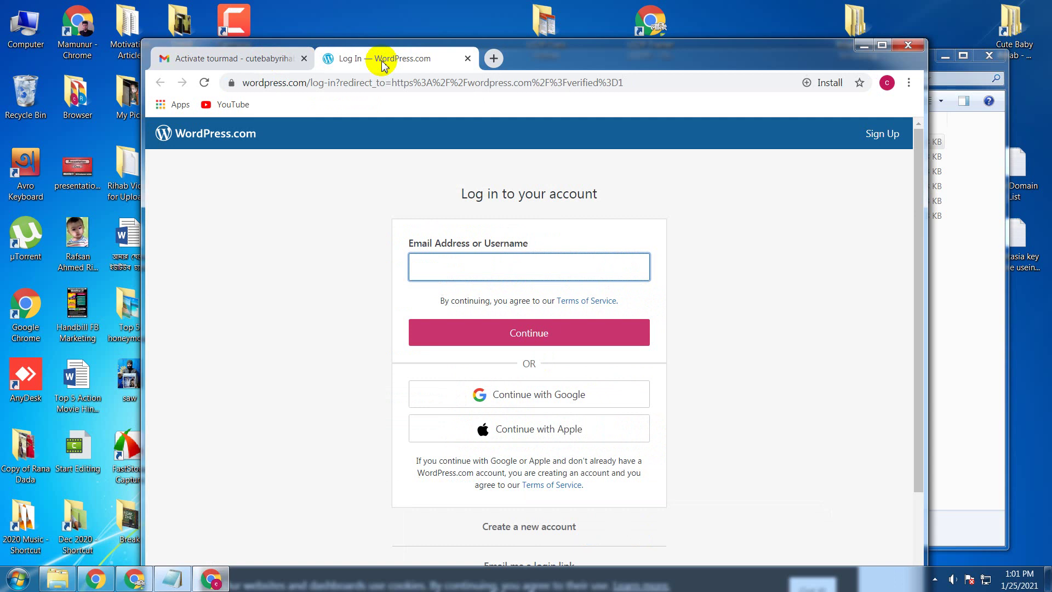
# Step: Log in to WordPress.com as tourmad with the account password and save the password in Chrome
pyautogui.click(246, 58)
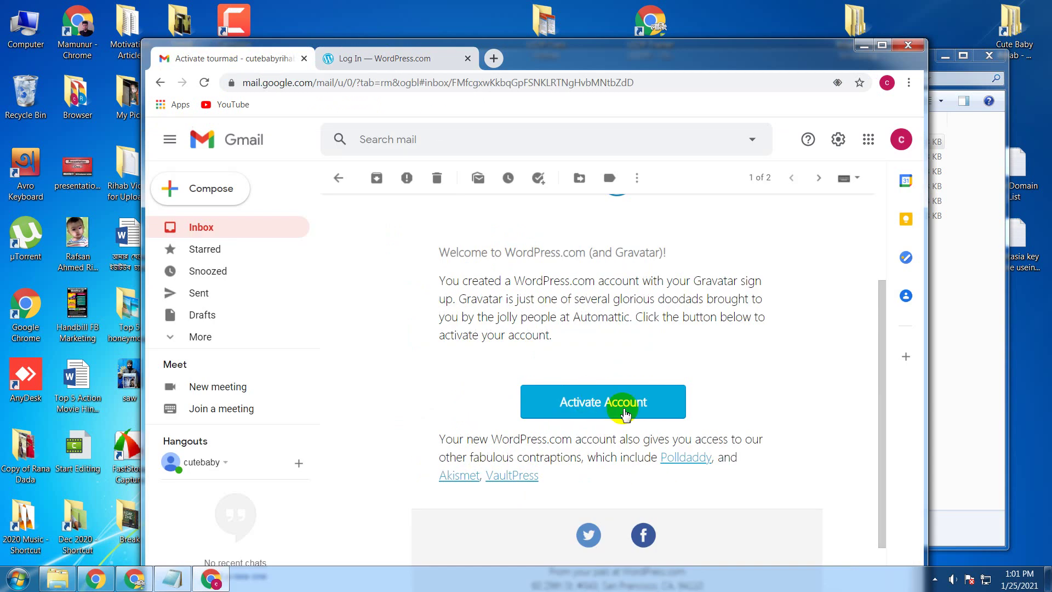
pyautogui.click(383, 58)
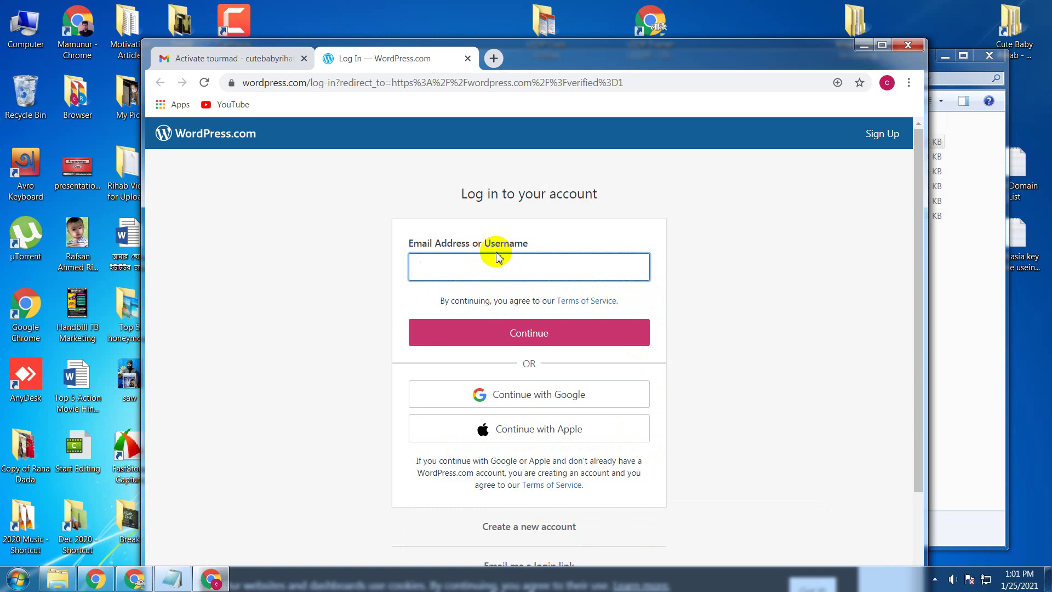
pyautogui.write('tourmad')
pyautogui.press('Return')
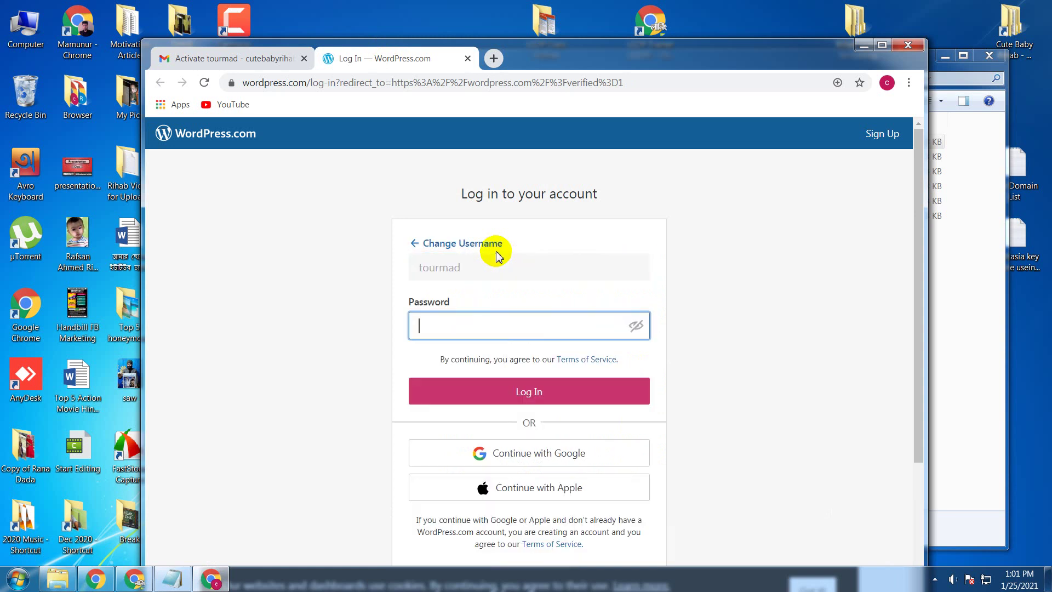
pyautogui.write('•••••••••••••••')
pyautogui.press('Return')
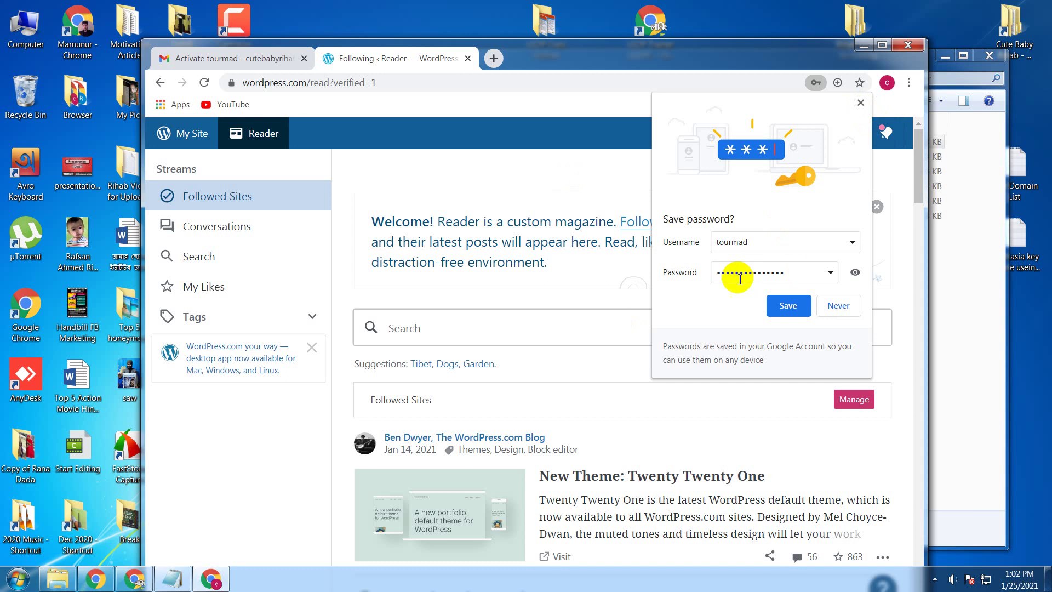
pyautogui.click(788, 309)
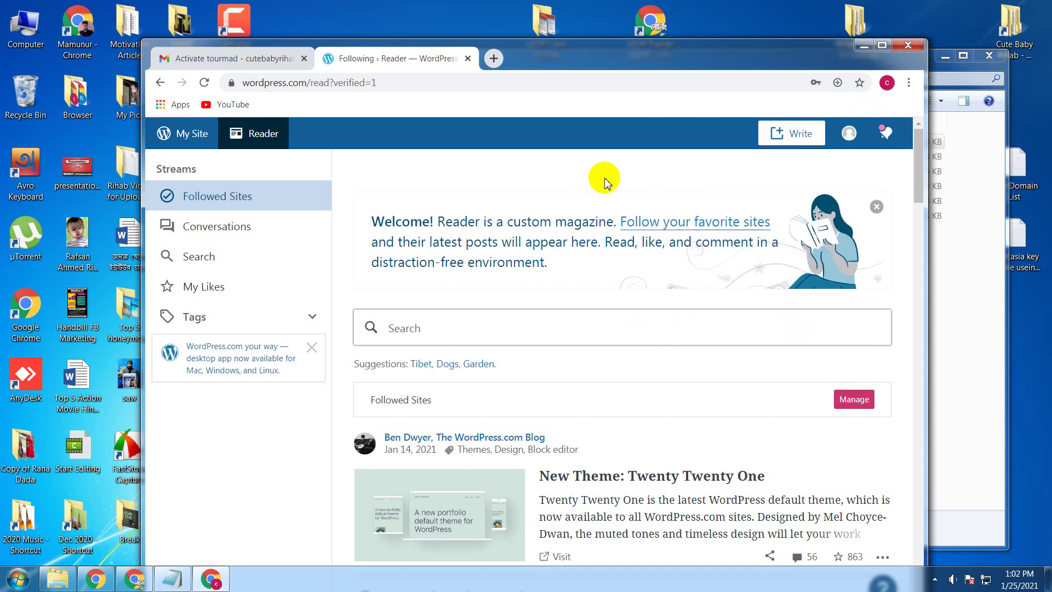
pyautogui.scroll(-5, 607, 181)
pyautogui.scroll(5, 605, 182)
# Step: Open My Profile from the avatar, then return to the main browser's crashed Meet tab
pyautogui.click(851, 136)
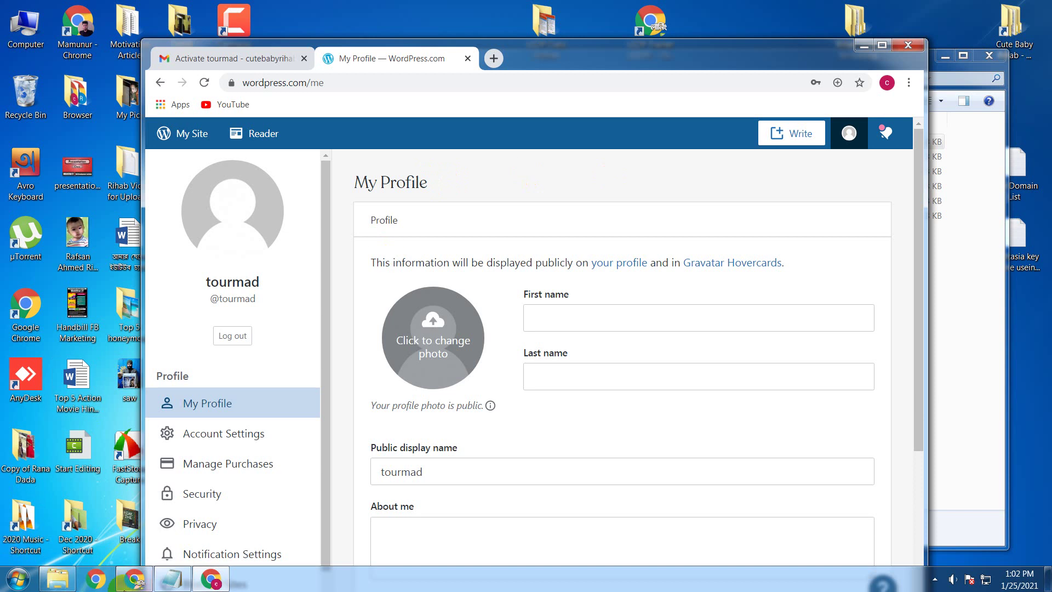
pyautogui.click(140, 589)
pyautogui.click(34, 10)
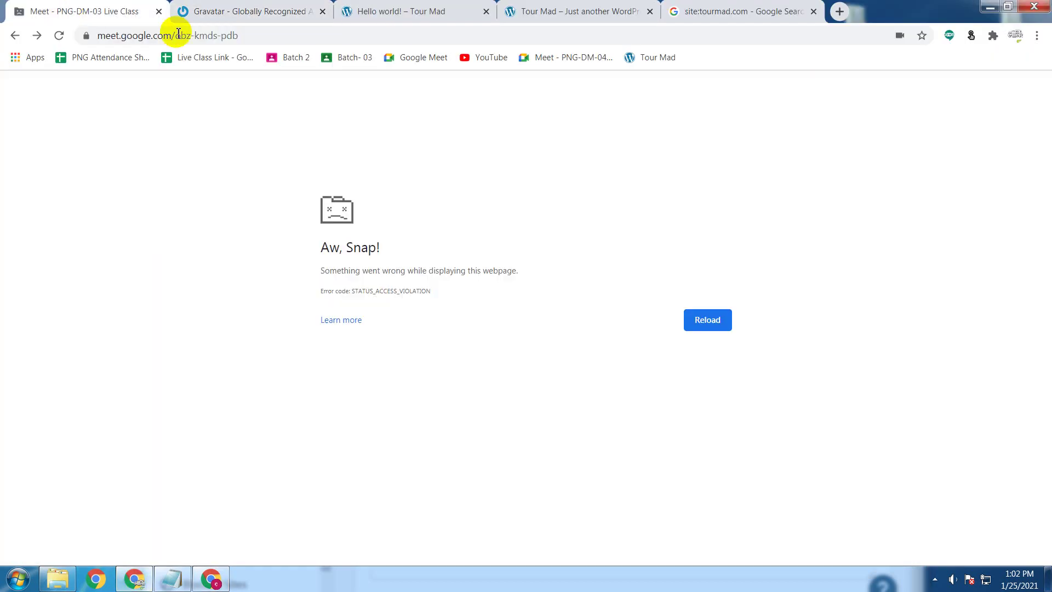
# Step: Reload the crashed Meet page, rejoin the class, and mute a participant's microphone for everyone
pyautogui.click(715, 322)
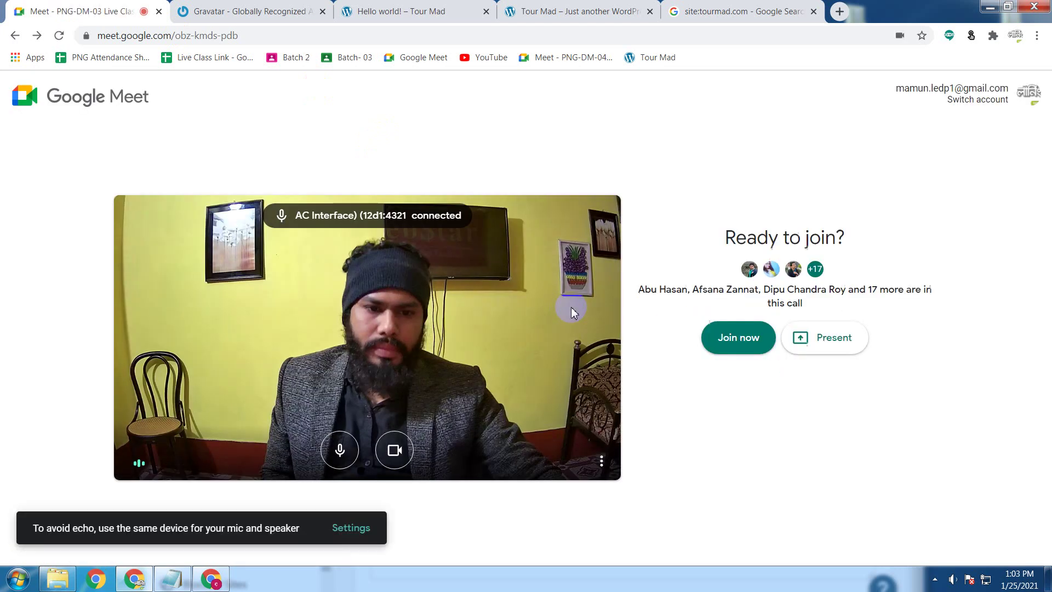
pyautogui.click(739, 338)
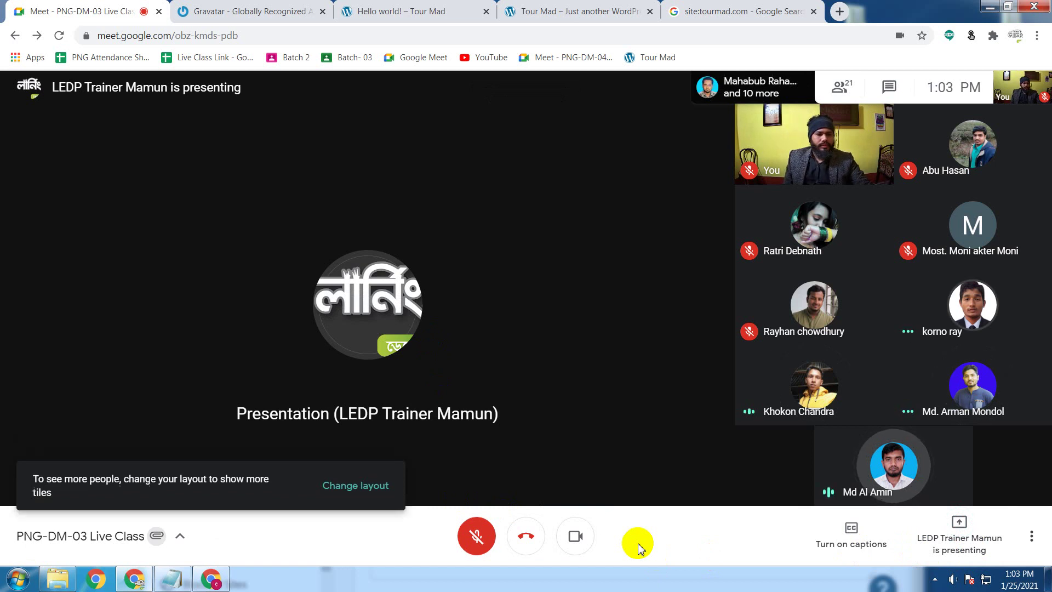
pyautogui.click(873, 484)
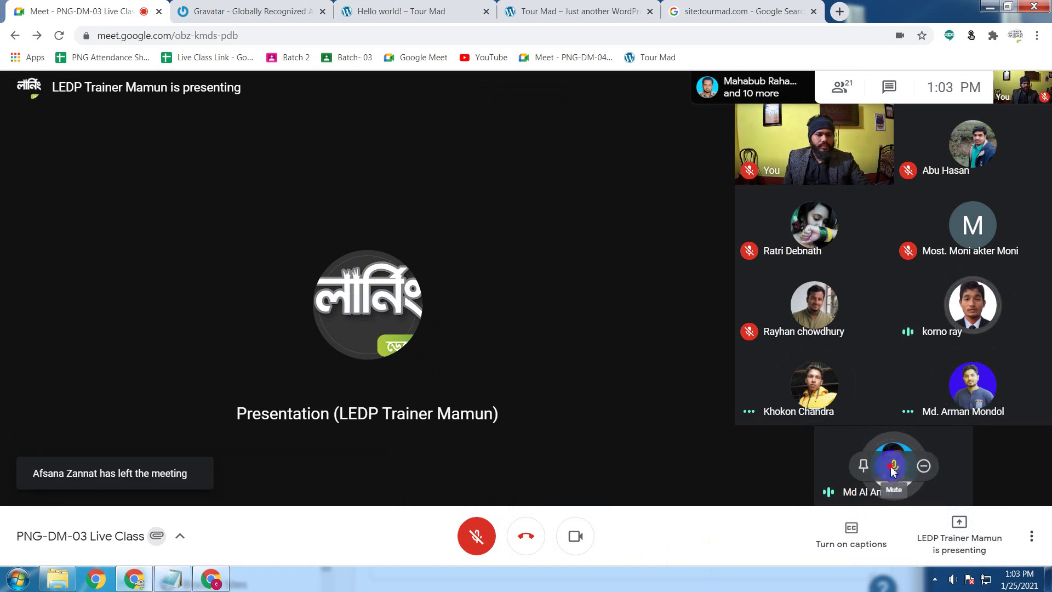
pyautogui.click(893, 466)
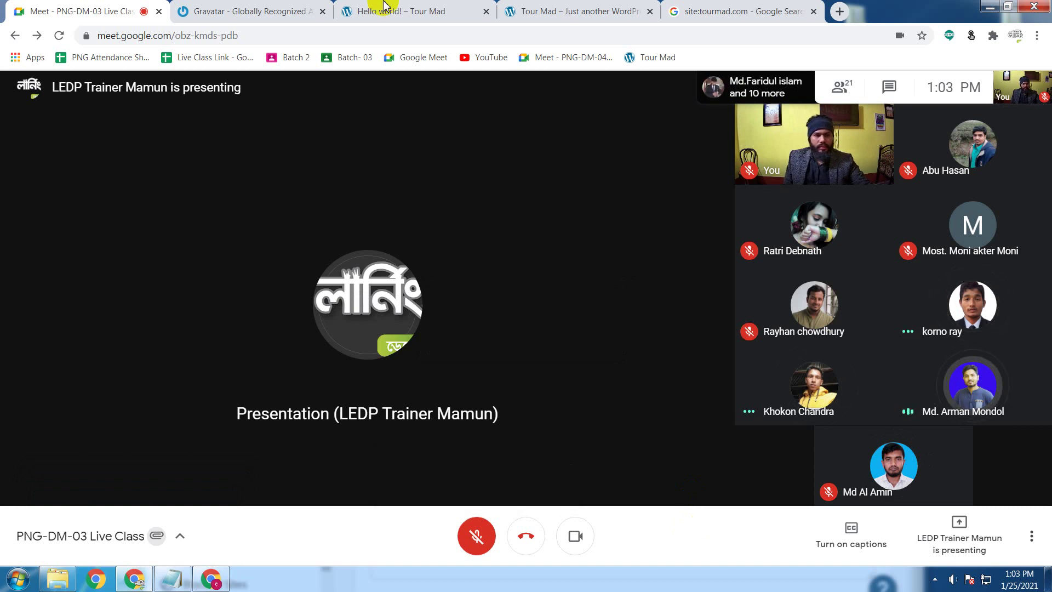
pyautogui.click(214, 582)
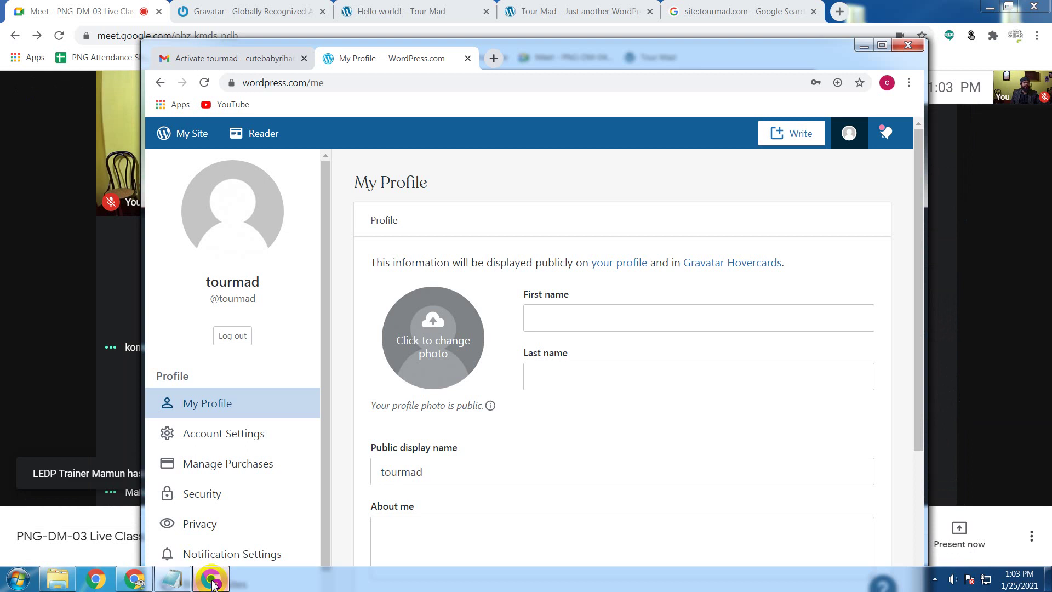
pyautogui.click(248, 555)
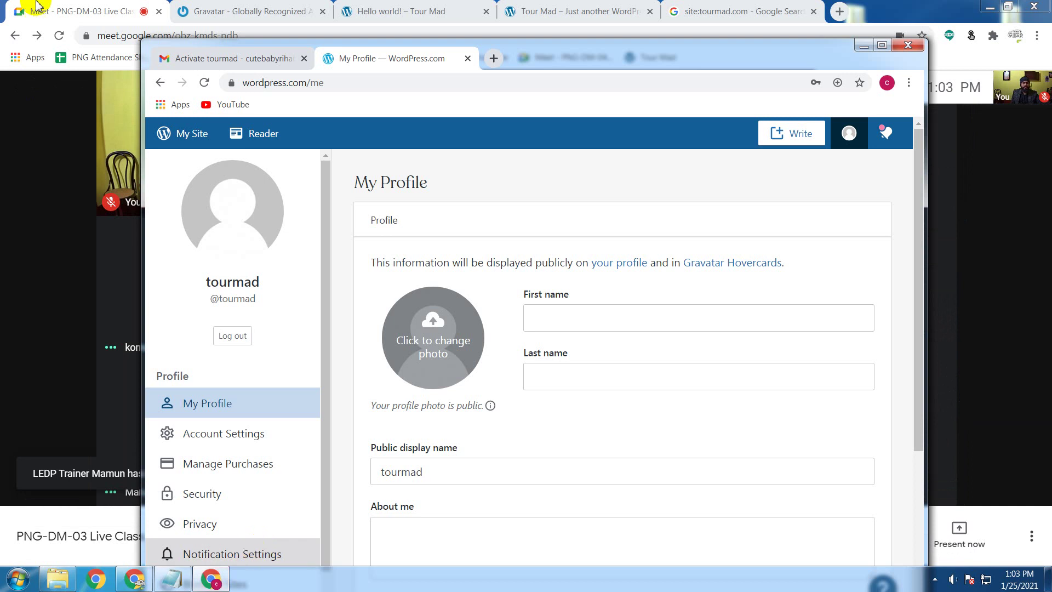
pyautogui.click(211, 579)
# Step: Unmute your microphone, present your entire screen, and bring the WordPress profile window back
pyautogui.click(470, 532)
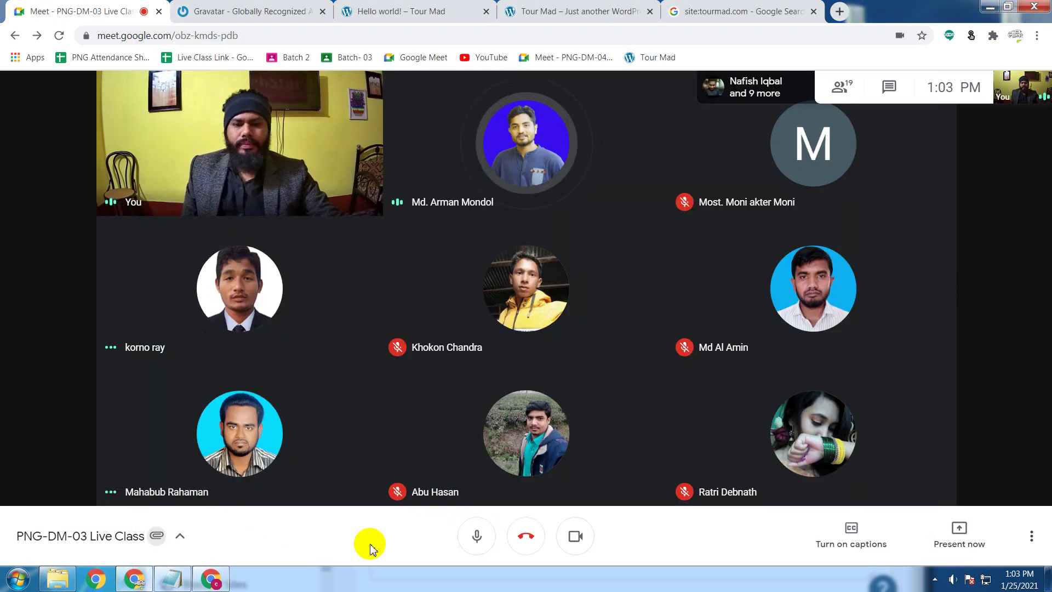
pyautogui.click(958, 540)
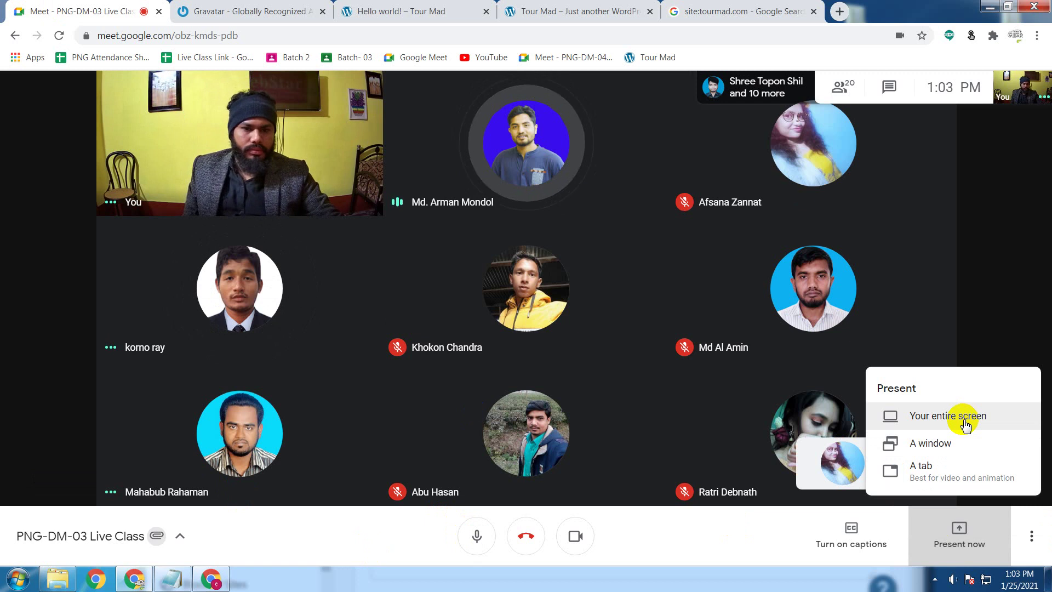
pyautogui.click(965, 422)
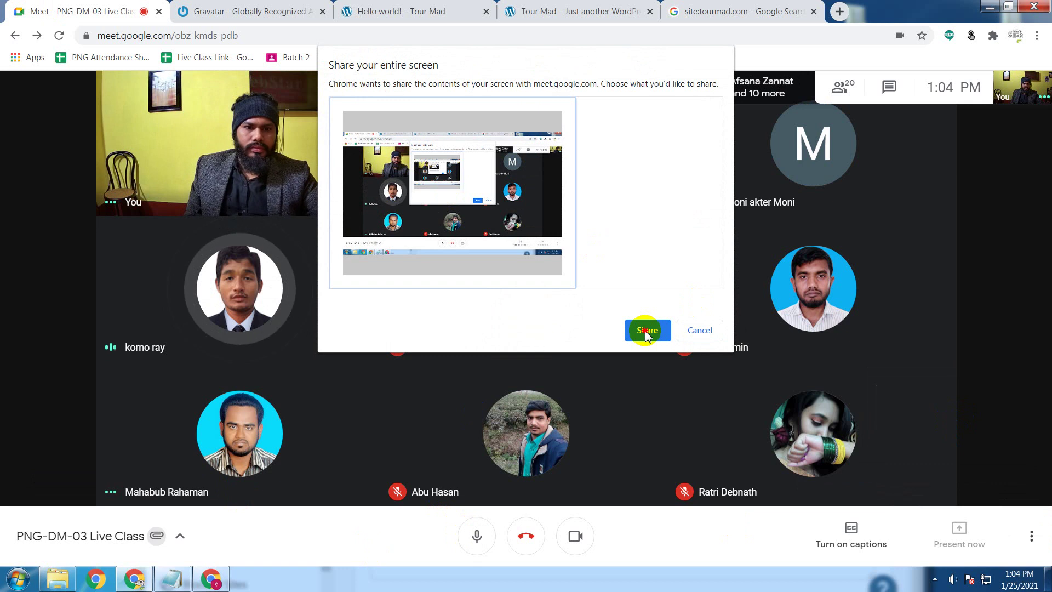
pyautogui.click(647, 331)
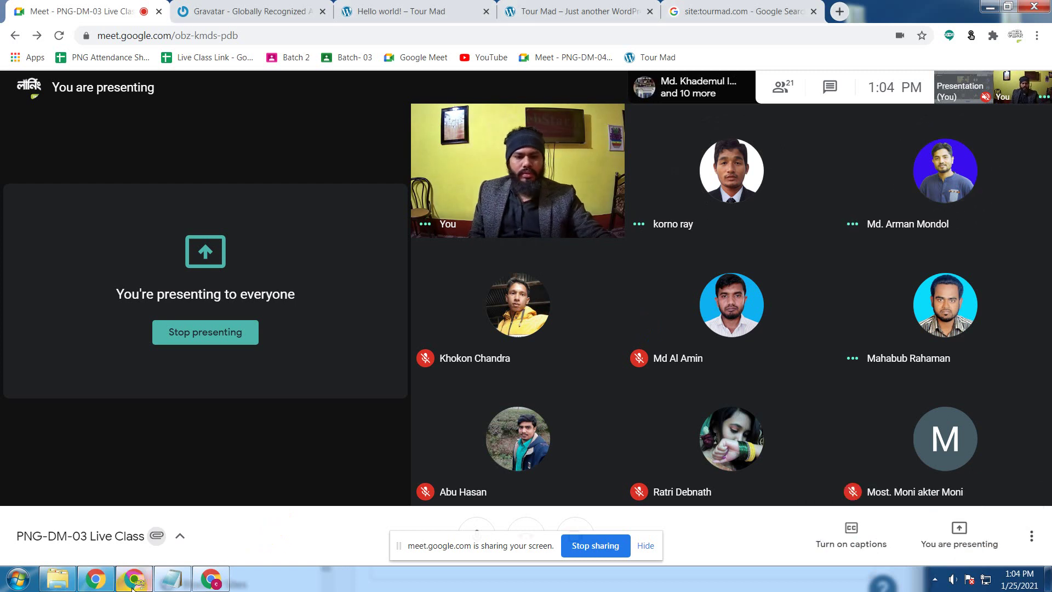
pyautogui.click(645, 546)
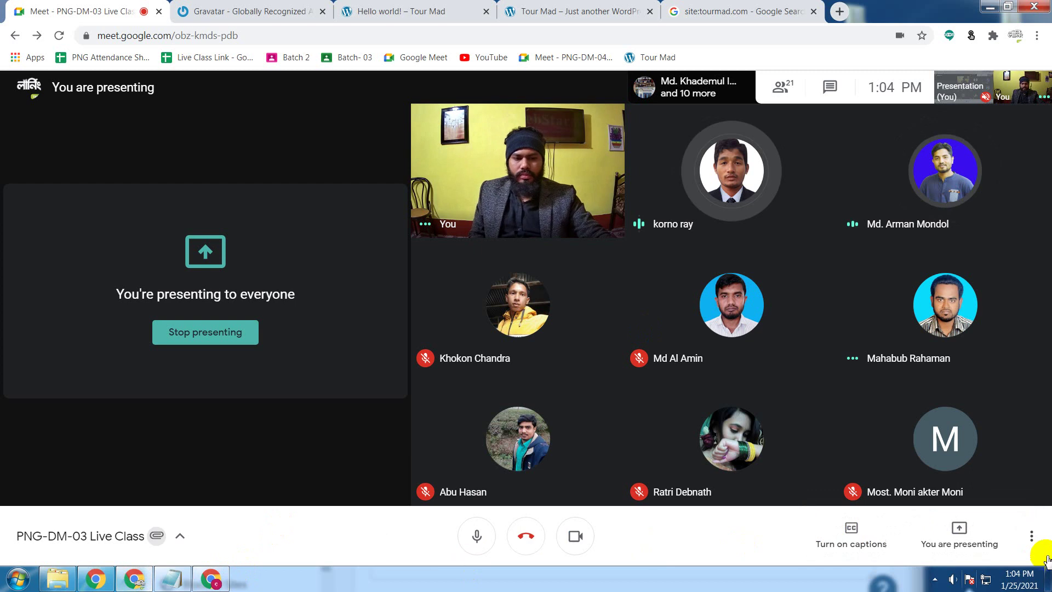
pyautogui.click(138, 582)
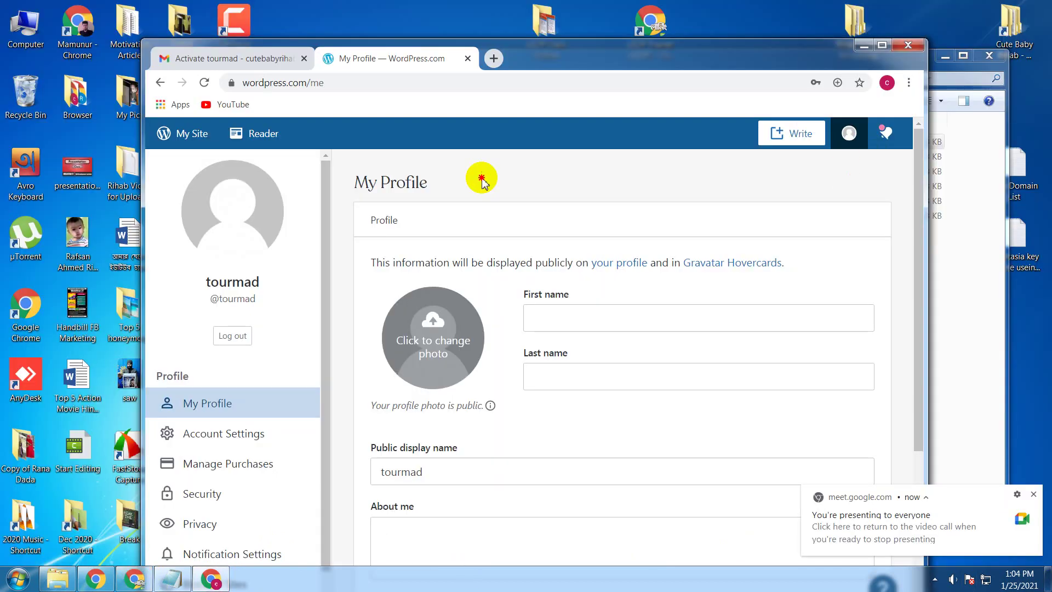
# Step: Go back and continue the login, maximize the browser, and open My Profile from the avatar
pyautogui.click(158, 83)
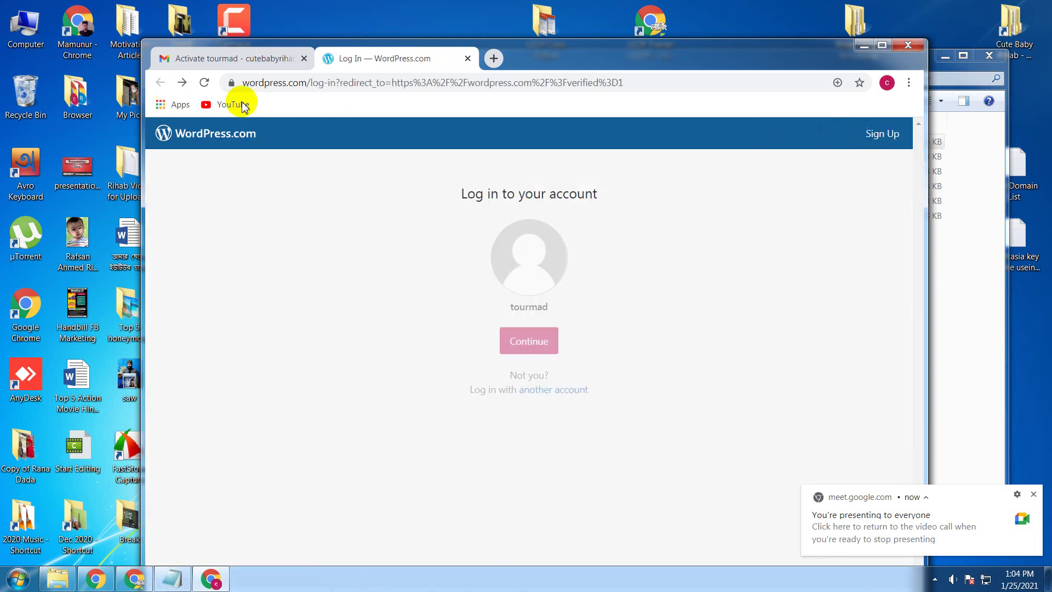
pyautogui.click(198, 82)
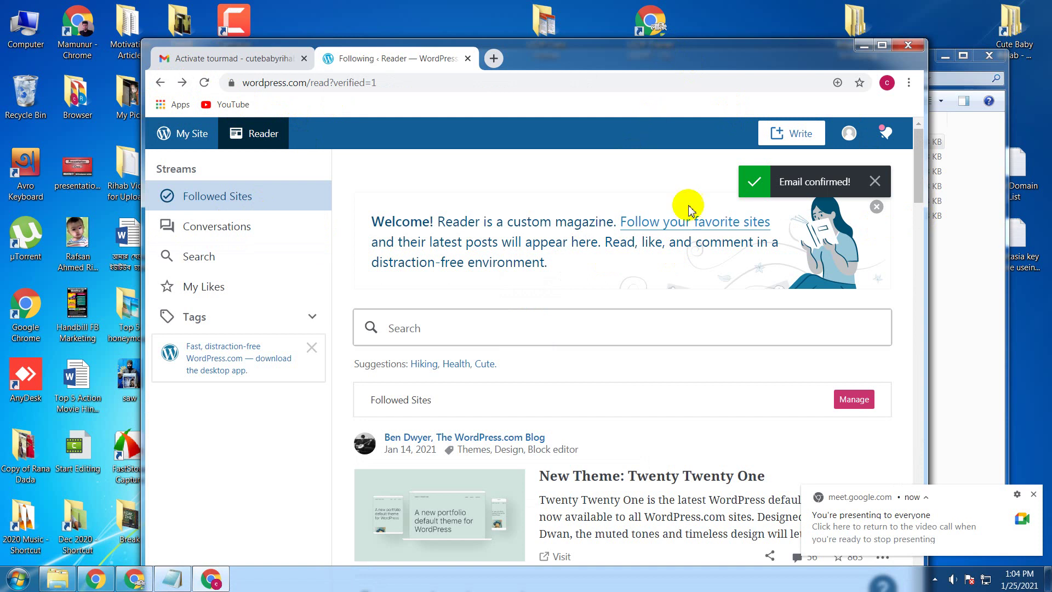
pyautogui.click(707, 224)
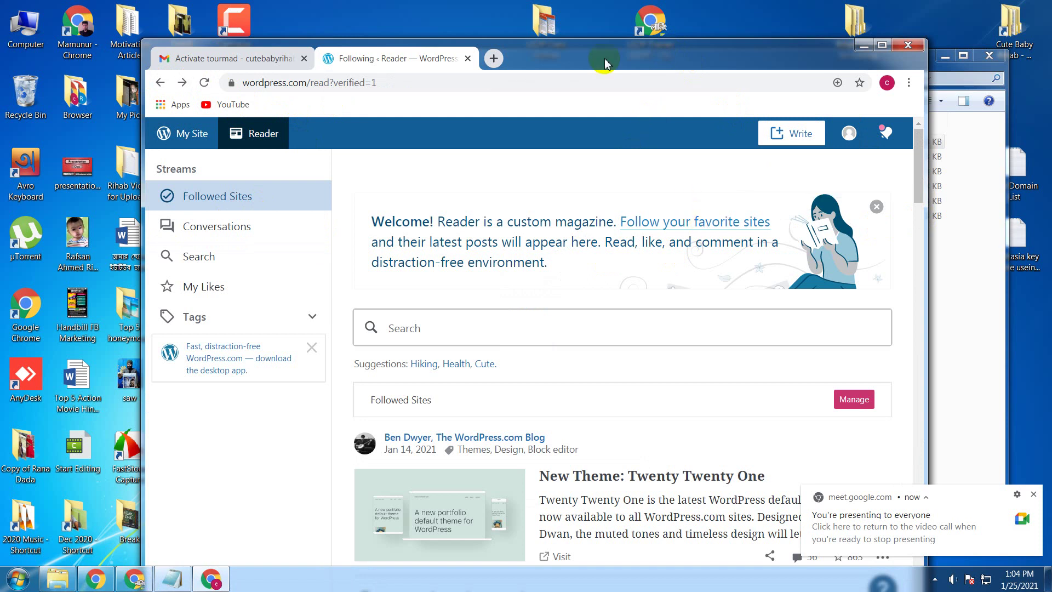
pyautogui.doubleClick(692, 43)
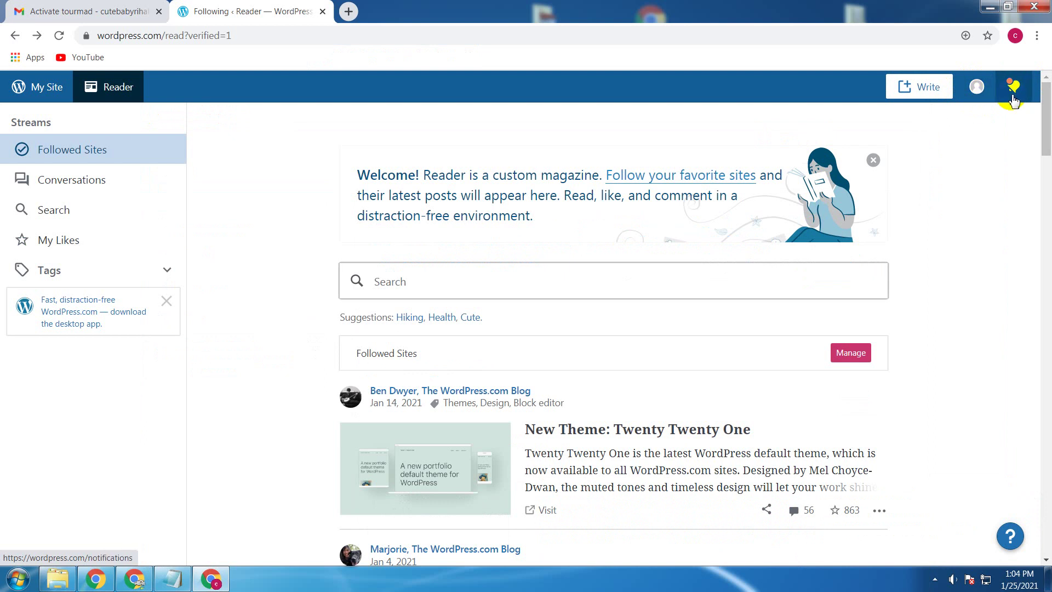
pyautogui.click(978, 89)
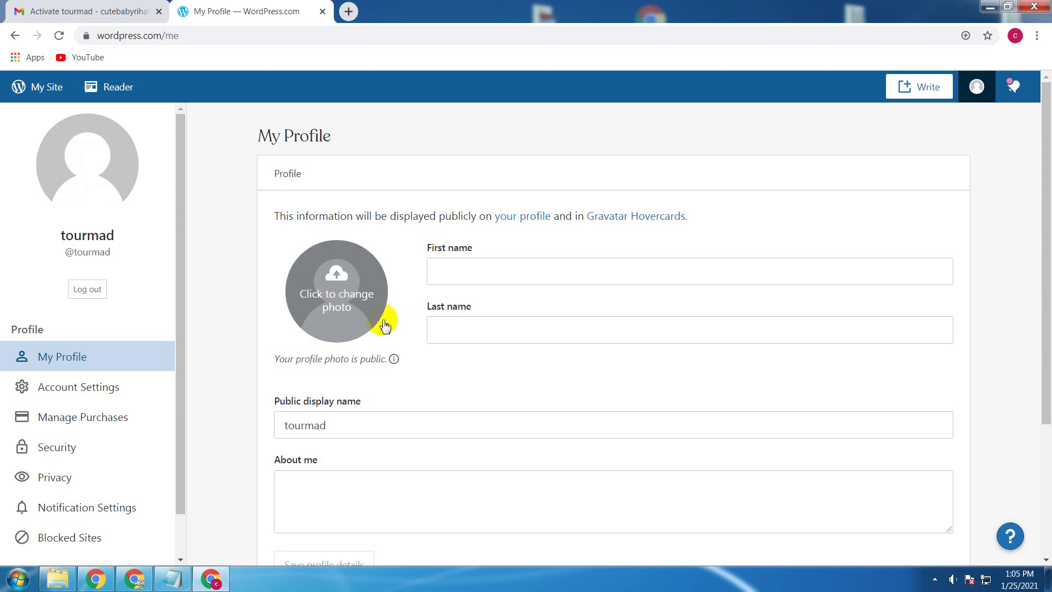
# Step: Choose IMG_6379 from OLD PC (D:) > Multimedia > the personal images folder as the new profile photo
pyautogui.click(337, 291)
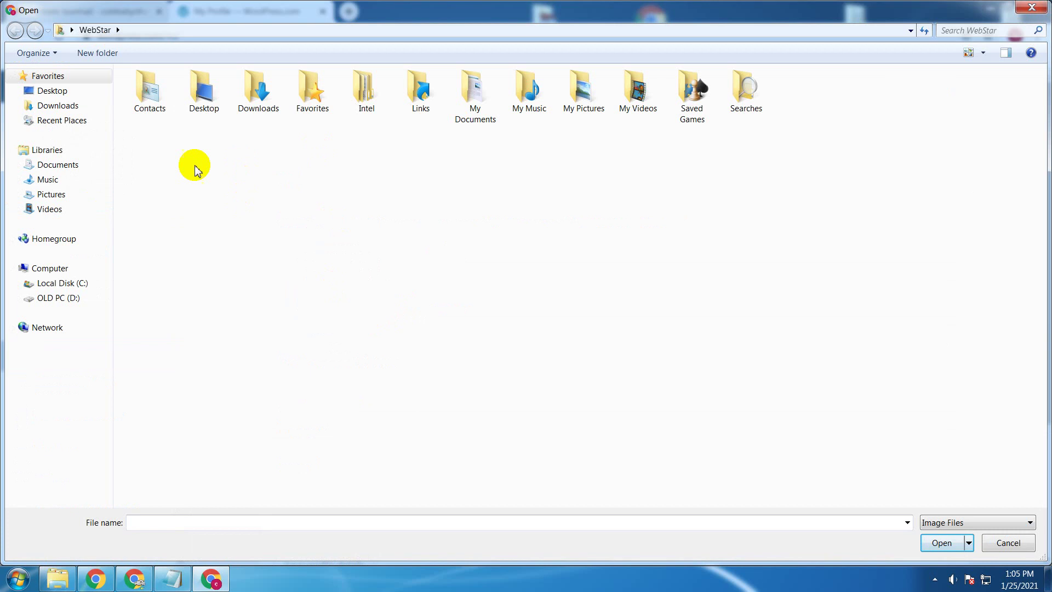
pyautogui.click(77, 90)
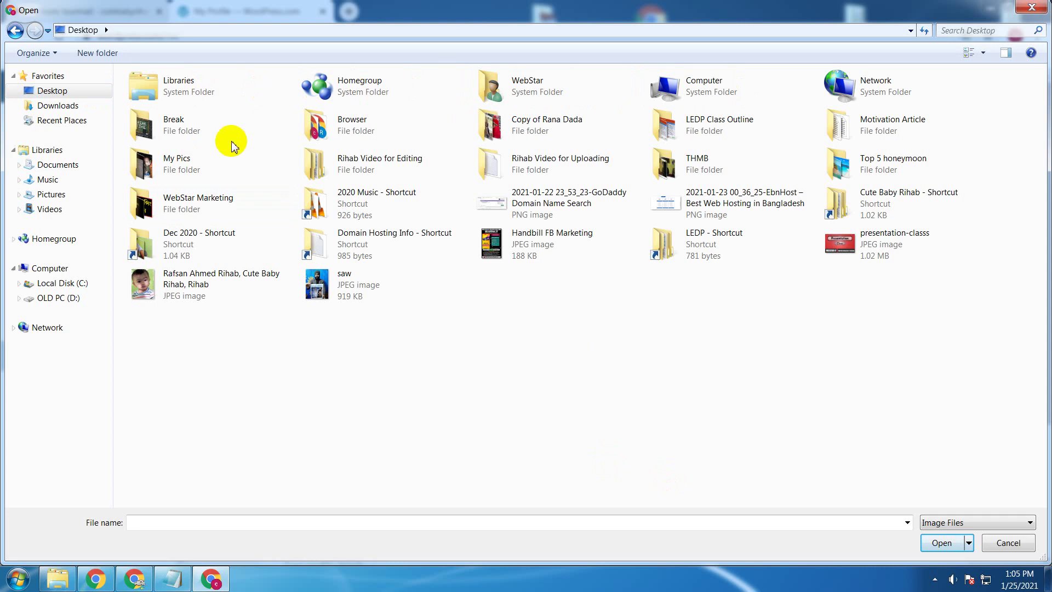
pyautogui.doubleClick(242, 168)
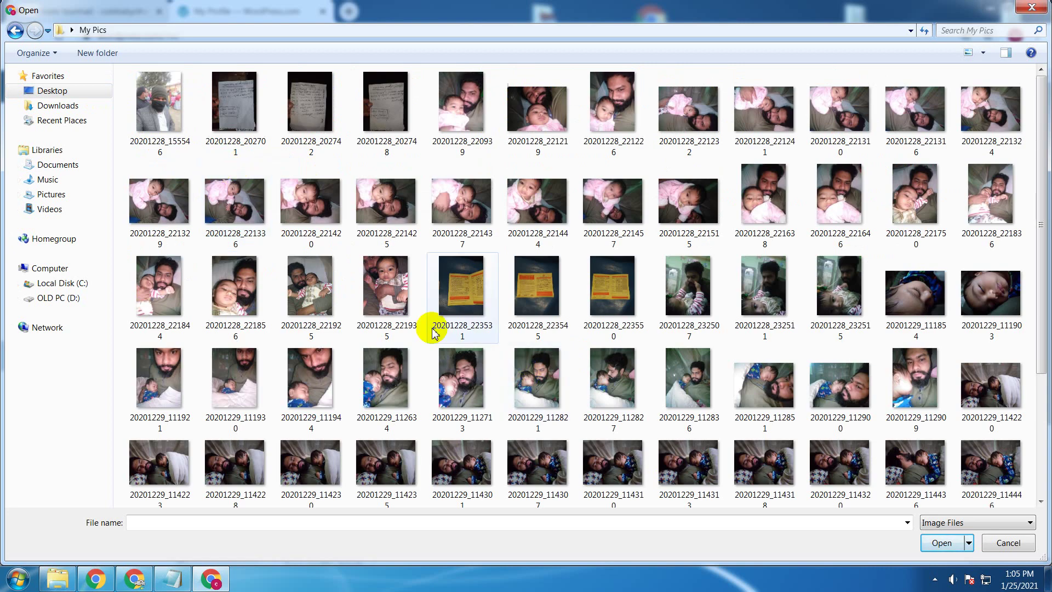
pyautogui.click(15, 31)
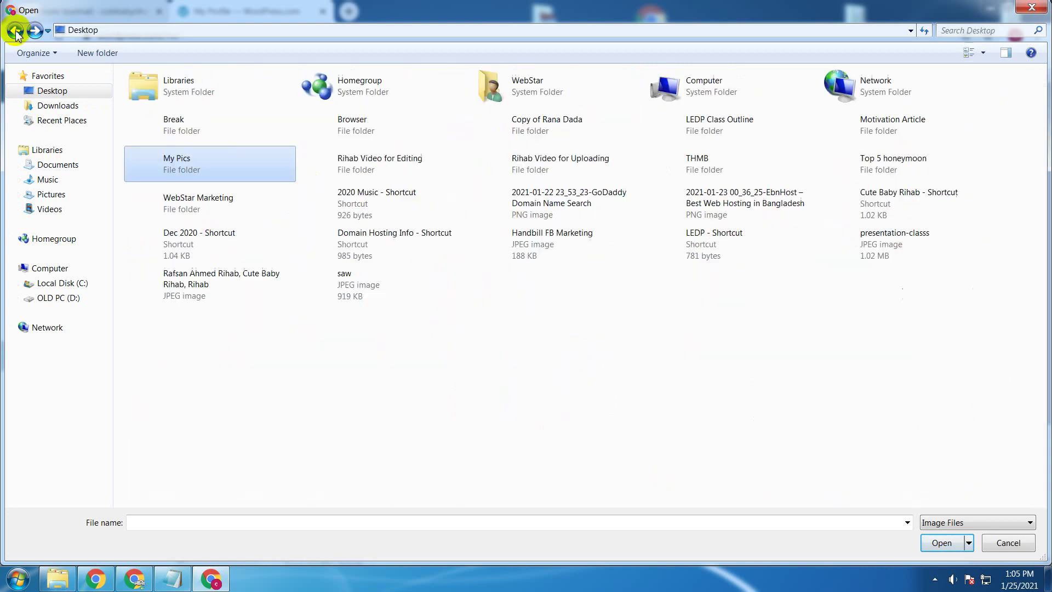
pyautogui.click(531, 437)
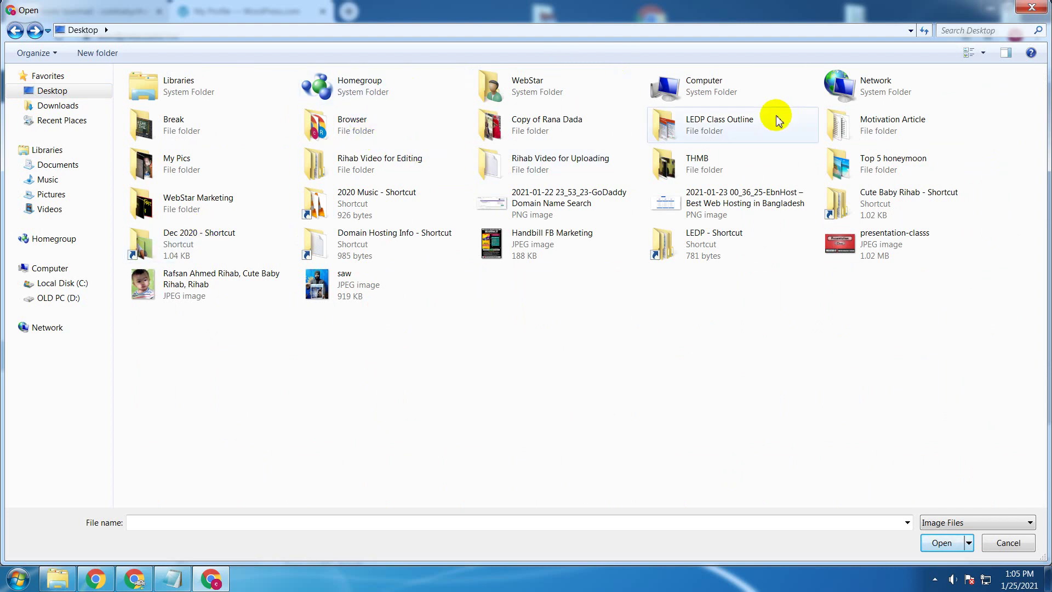
pyautogui.doubleClick(719, 99)
pyautogui.doubleClick(332, 122)
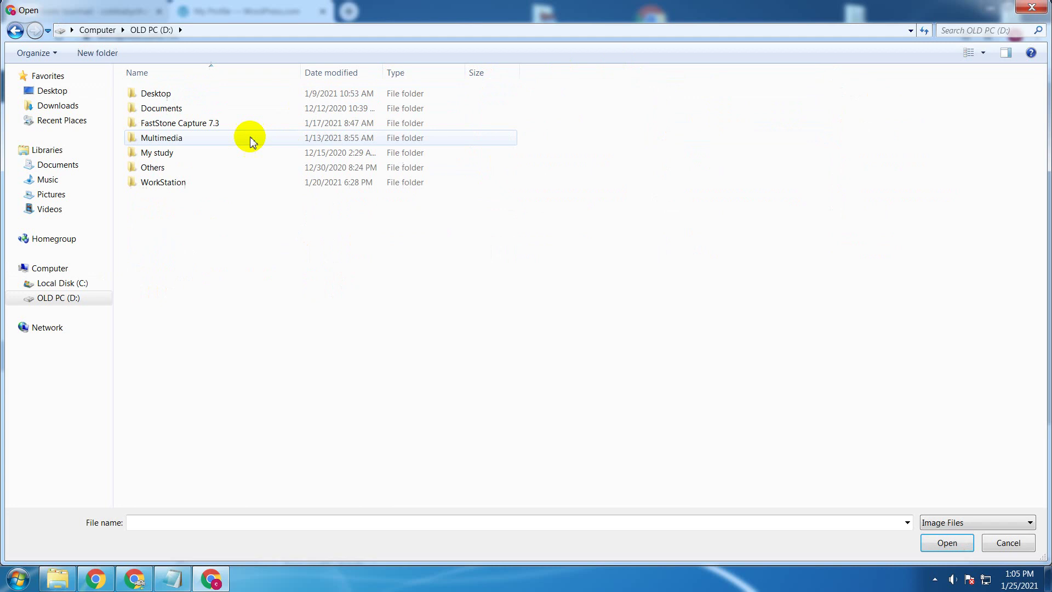
pyautogui.click(200, 137)
pyautogui.doubleClick(200, 138)
pyautogui.doubleClick(216, 151)
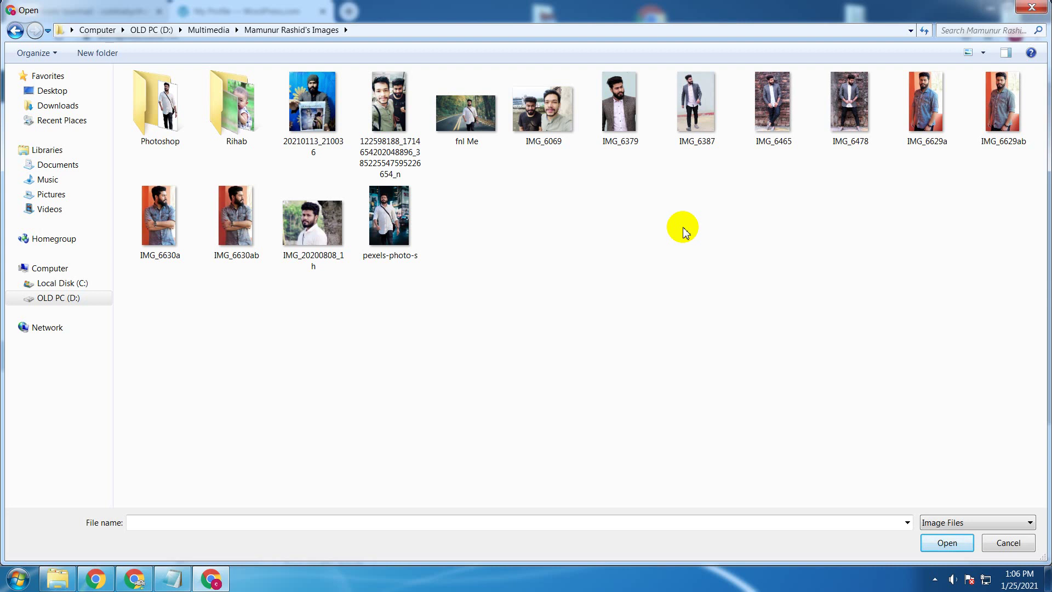
pyautogui.doubleClick(652, 123)
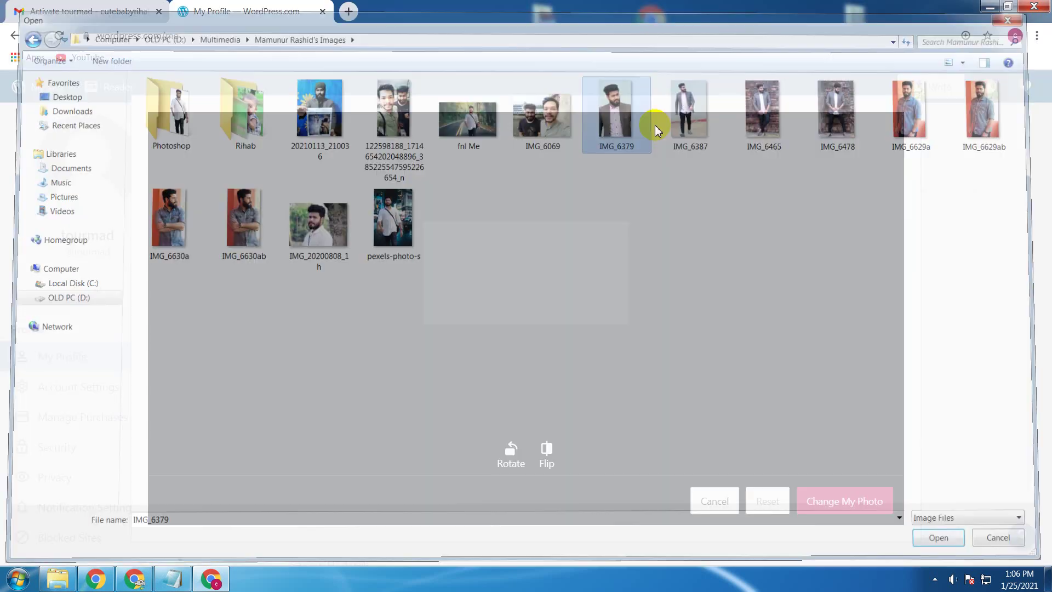
# Step: Crop the IMG_6379 portrait to a square and apply it with Change My Photo
pyautogui.moveTo(514, 364); pyautogui.dragTo(587, 279)
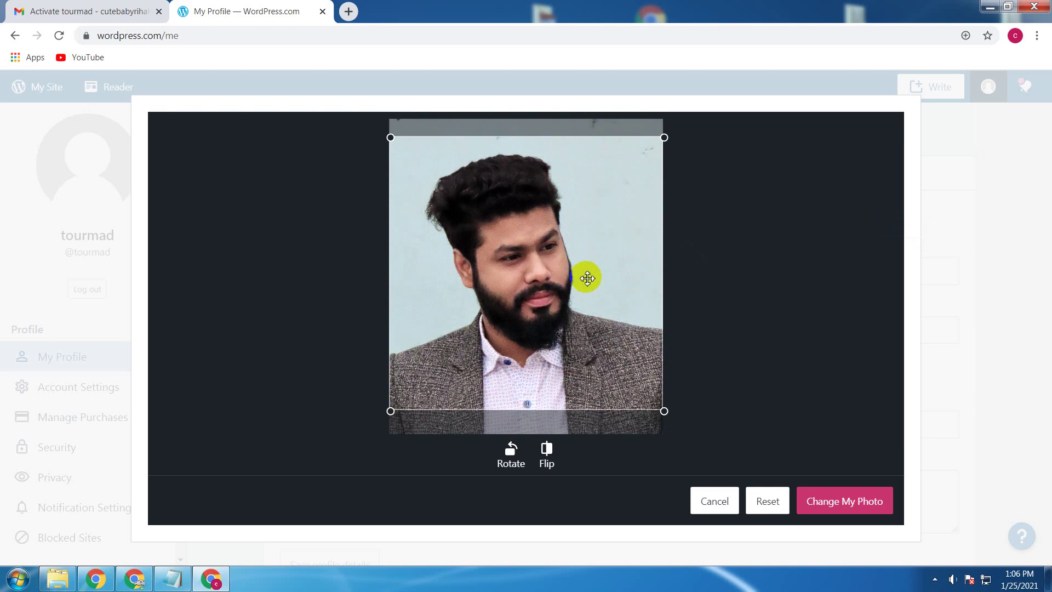
pyautogui.click(877, 502)
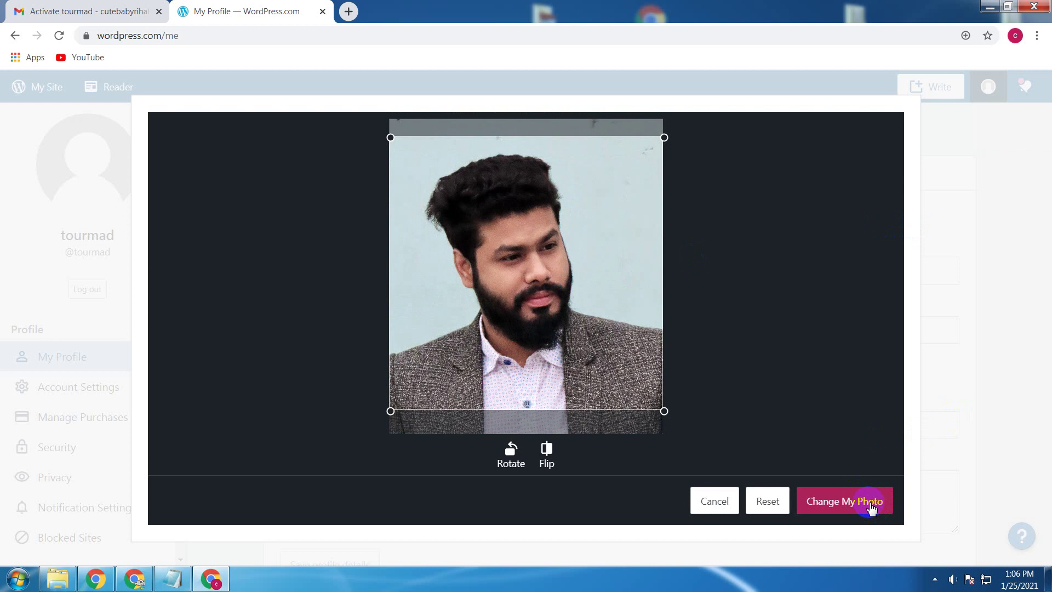
pyautogui.click(871, 508)
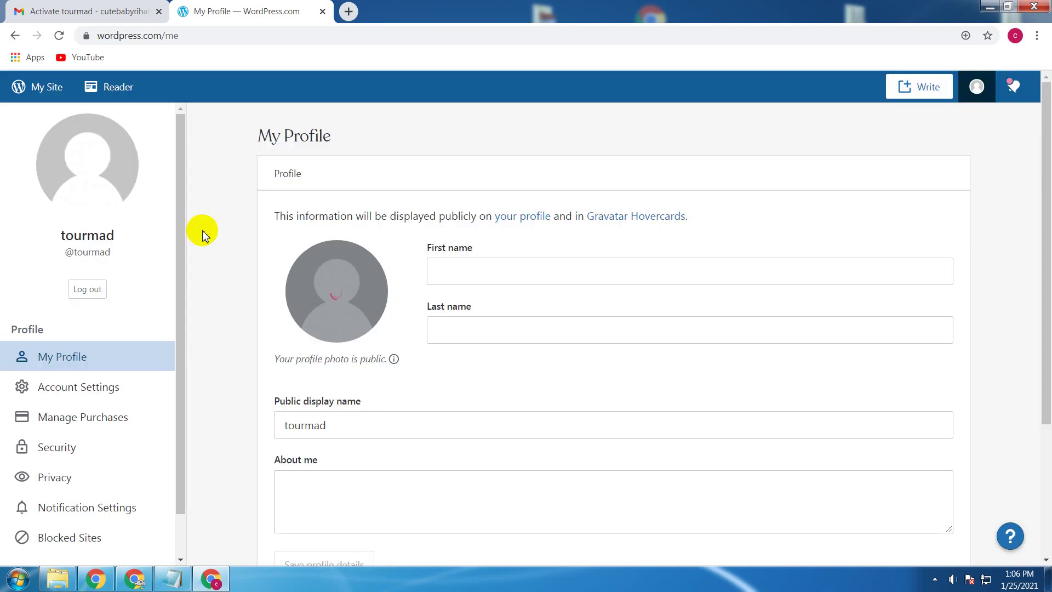
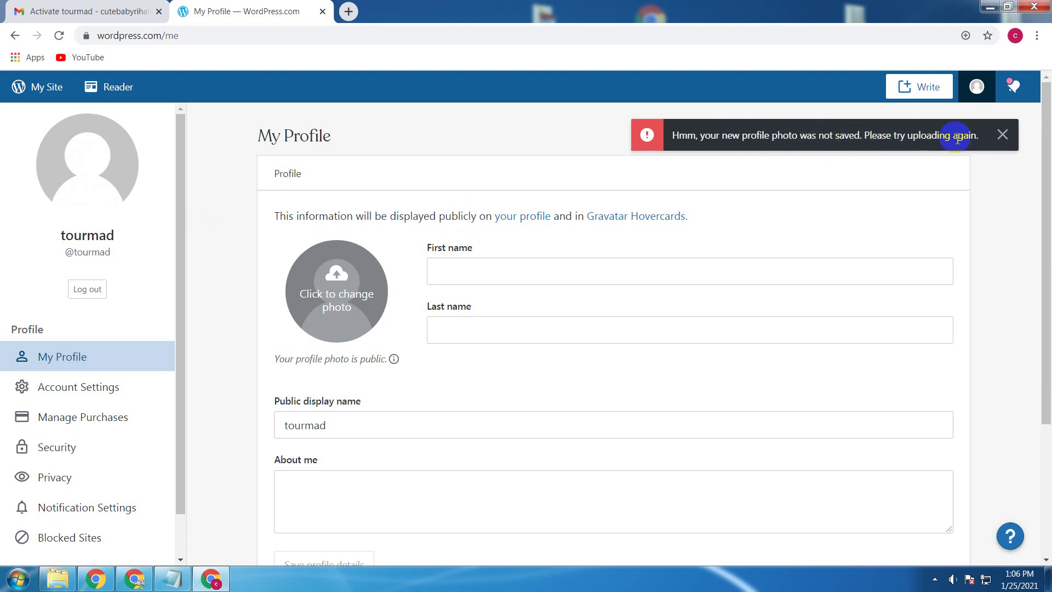
# Step: Try saving IMG_6379 cropped to the man's face as the profile photo, then dismiss the error
pyautogui.click(324, 277)
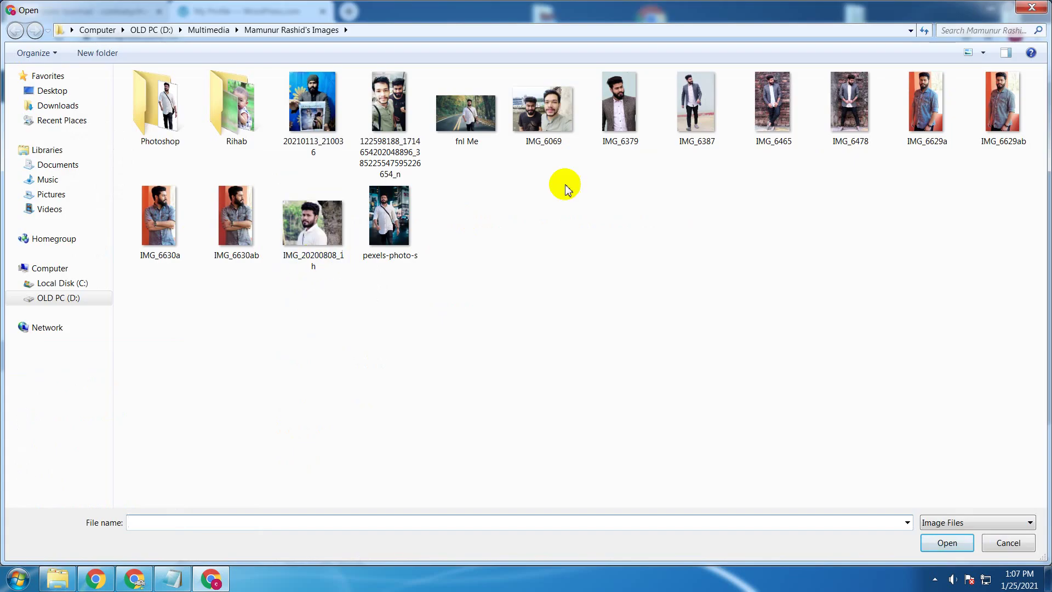
pyautogui.doubleClick(619, 105)
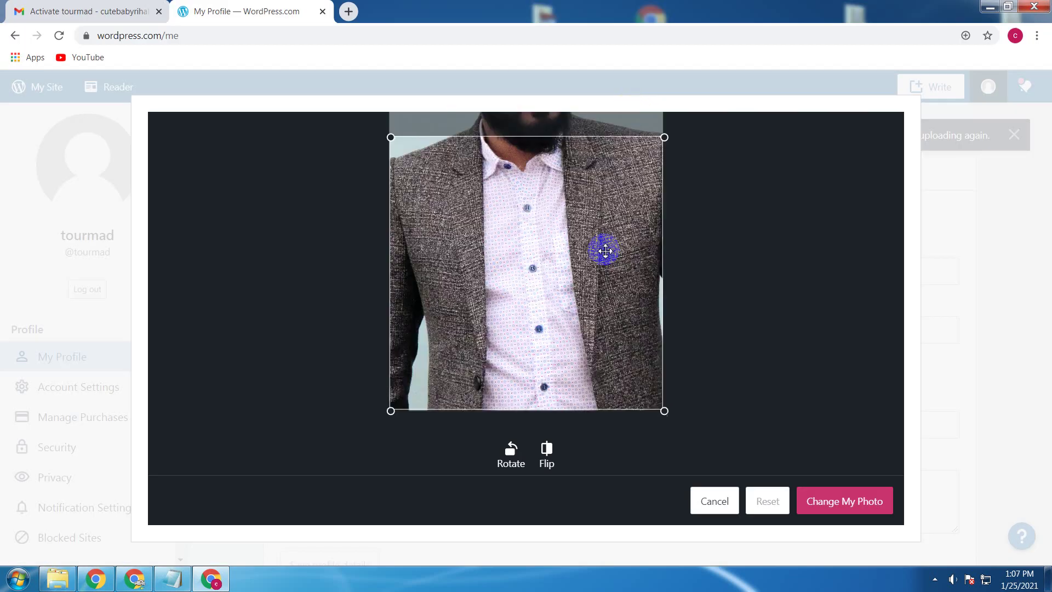
pyautogui.moveTo(568, 246); pyautogui.dragTo(565, 166)
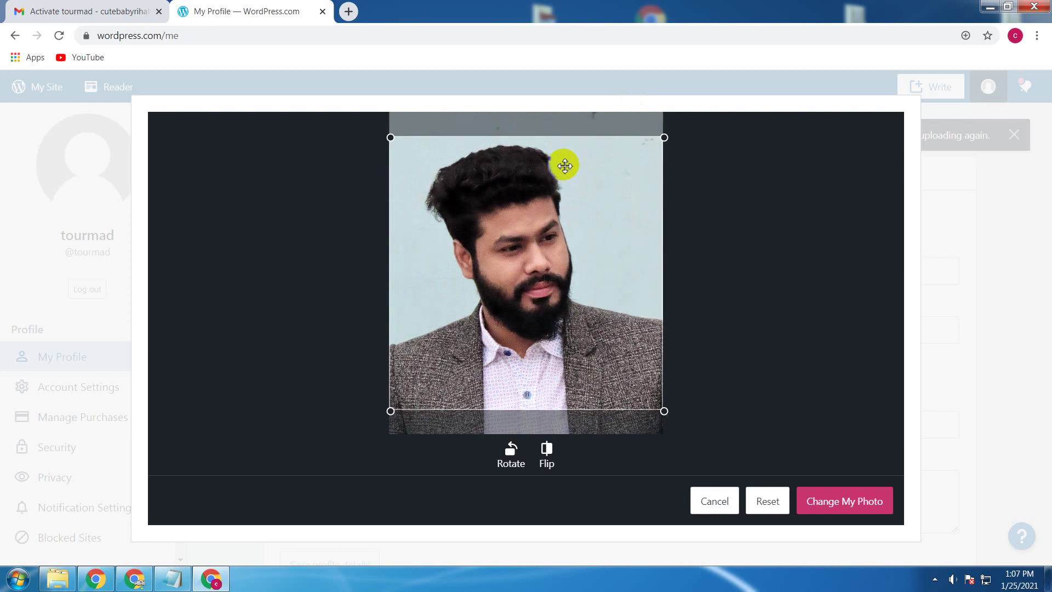
pyautogui.click(849, 506)
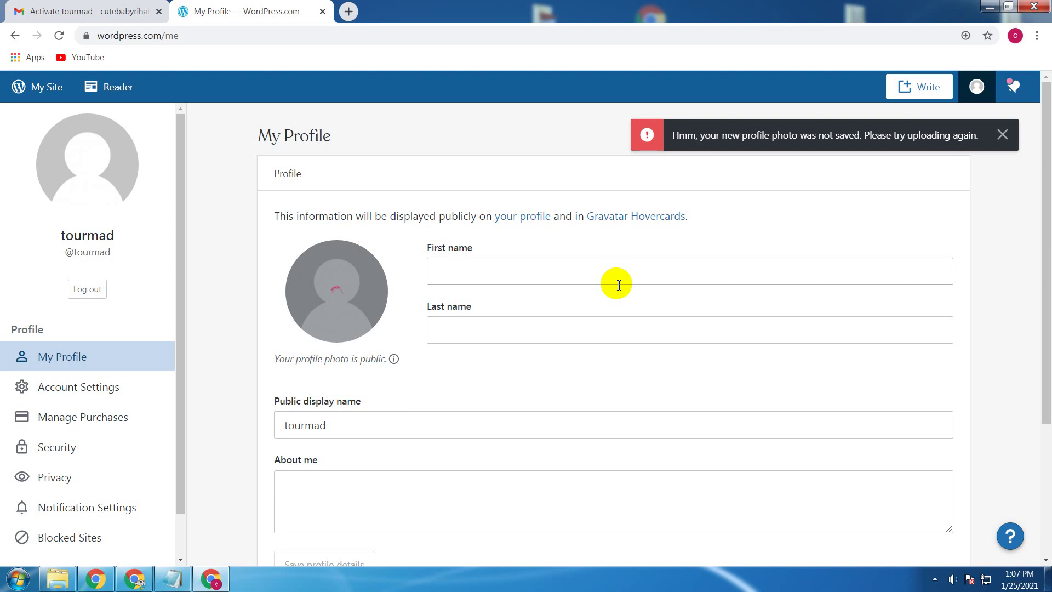
pyautogui.click(1002, 134)
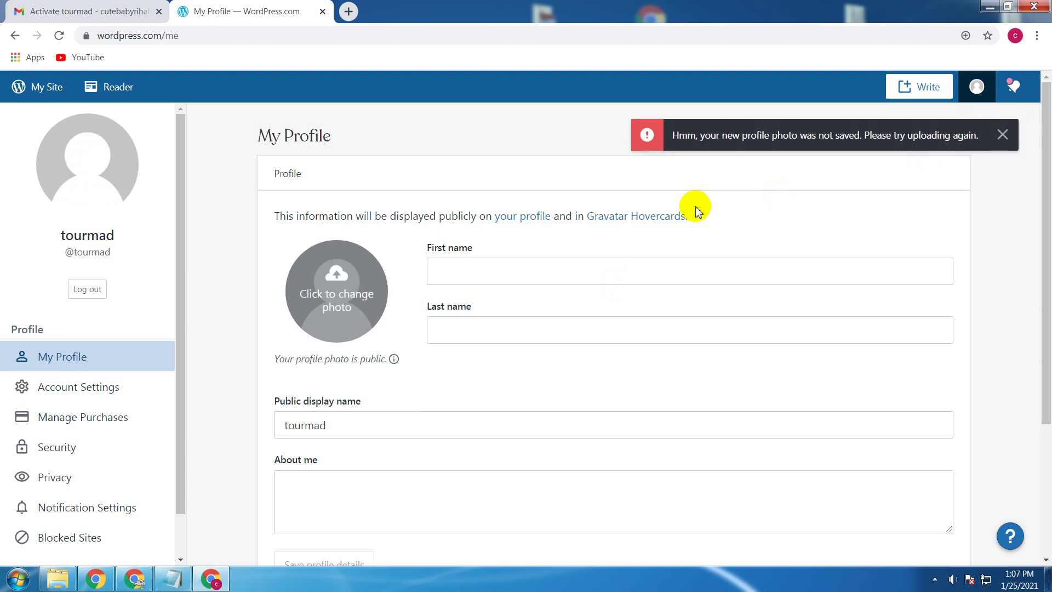
pyautogui.click(1003, 135)
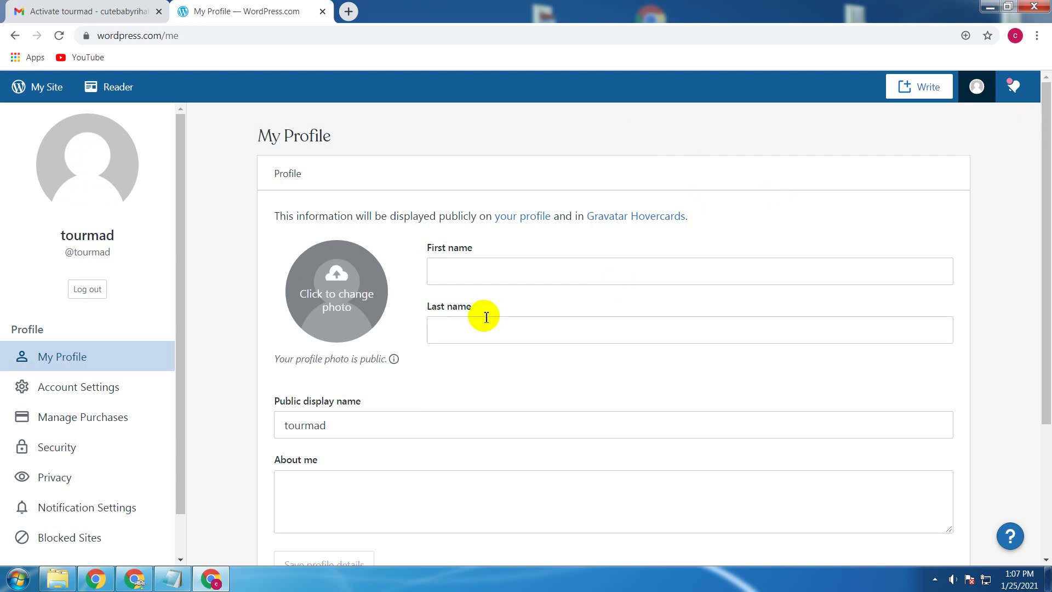
# Step: Browse for a different photo and check the properties of IMG_20200808_1h
pyautogui.click(346, 303)
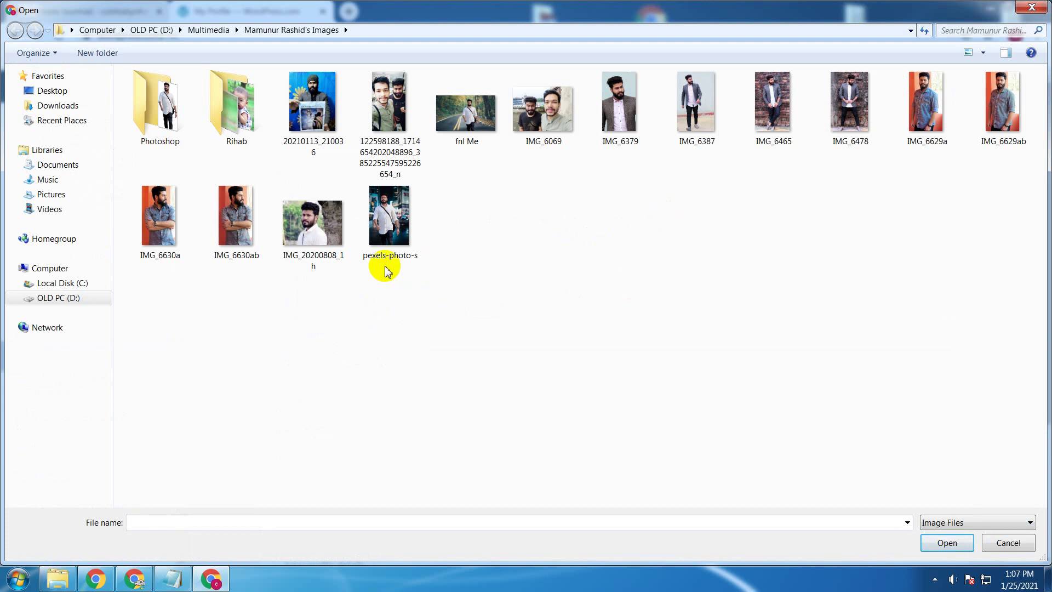
pyautogui.click(329, 242)
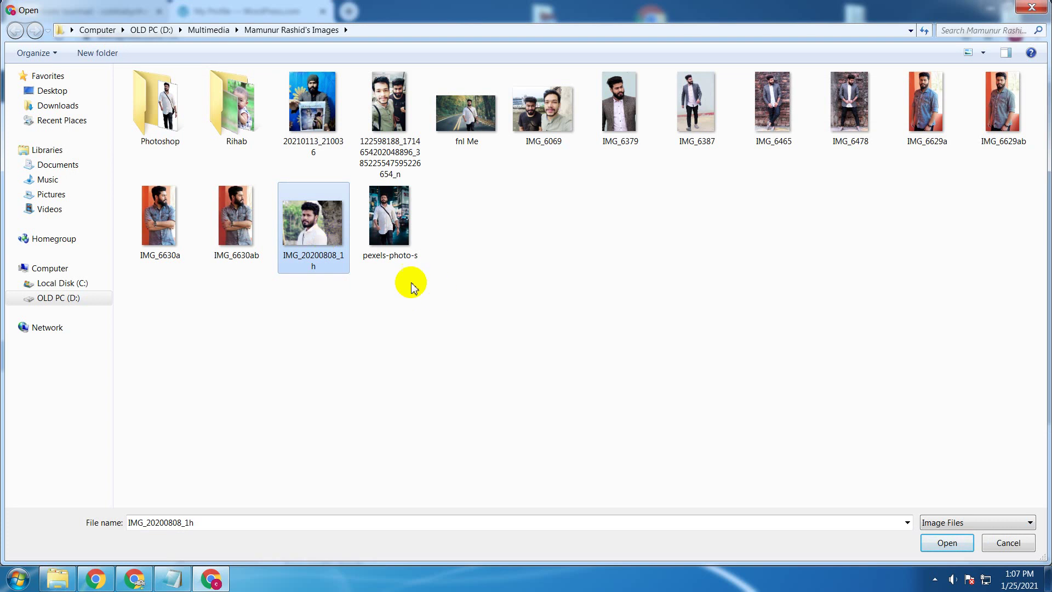
pyautogui.hotkey('shift', 'F10')
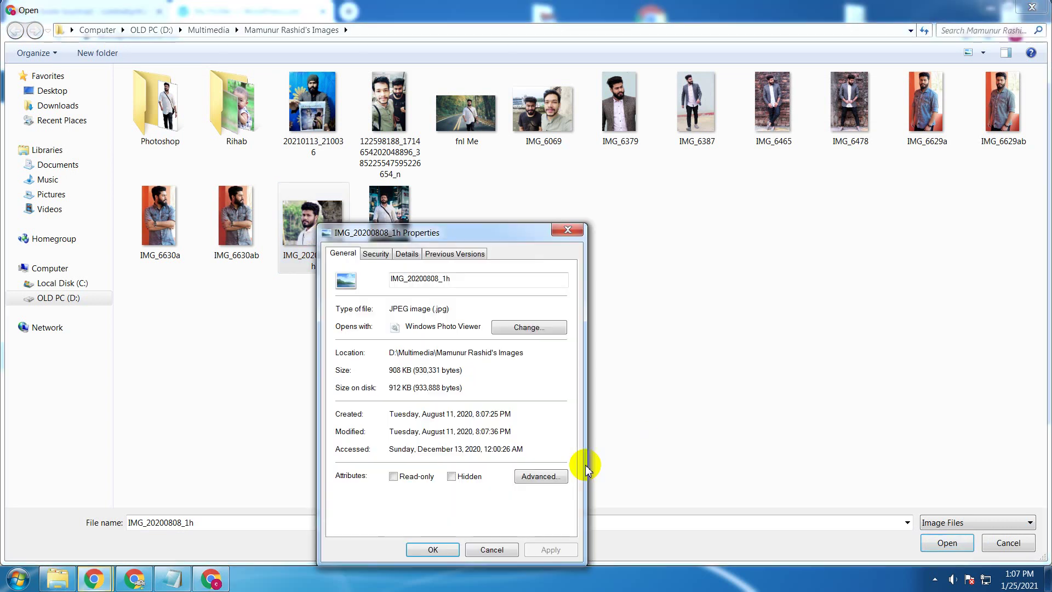
pyautogui.press('r')
pyautogui.click(433, 549)
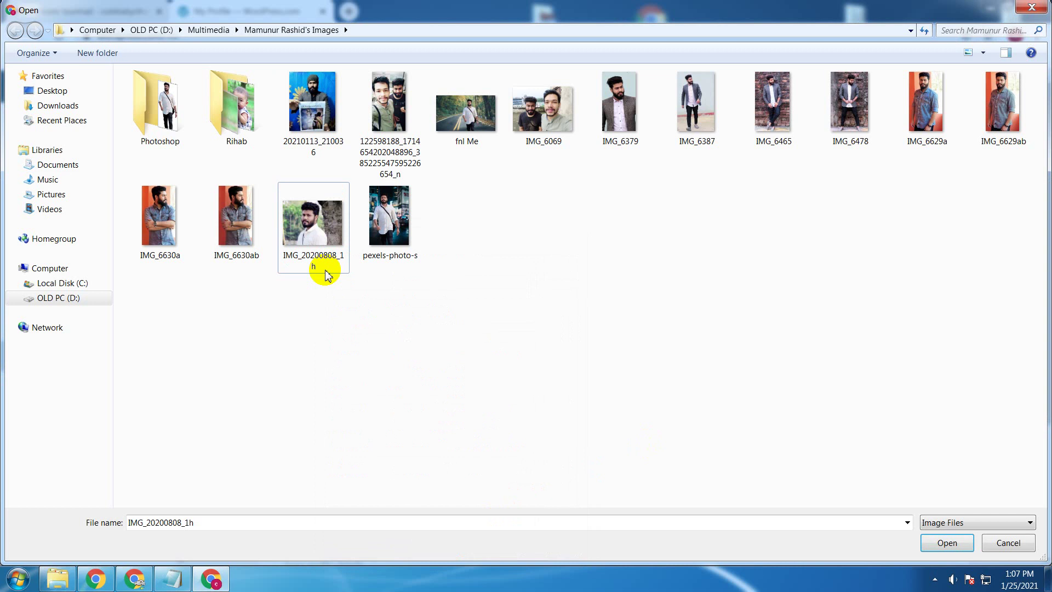
# Step: Crop IMG_20200808_1h around the man's face and shoulders and save it as the profile photo
pyautogui.doubleClick(317, 226)
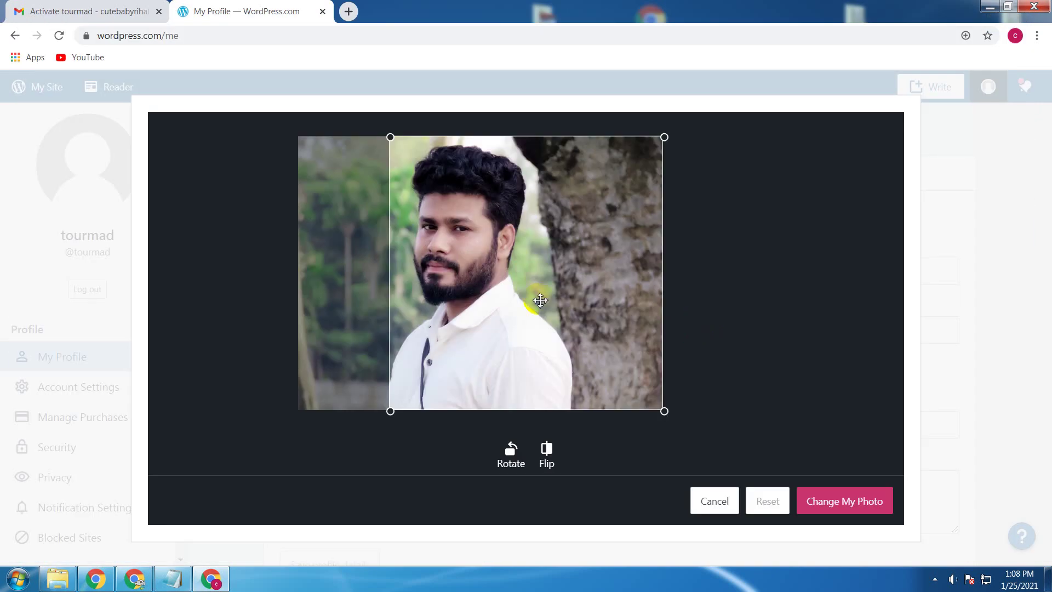
pyautogui.moveTo(664, 410); pyautogui.dragTo(594, 364)
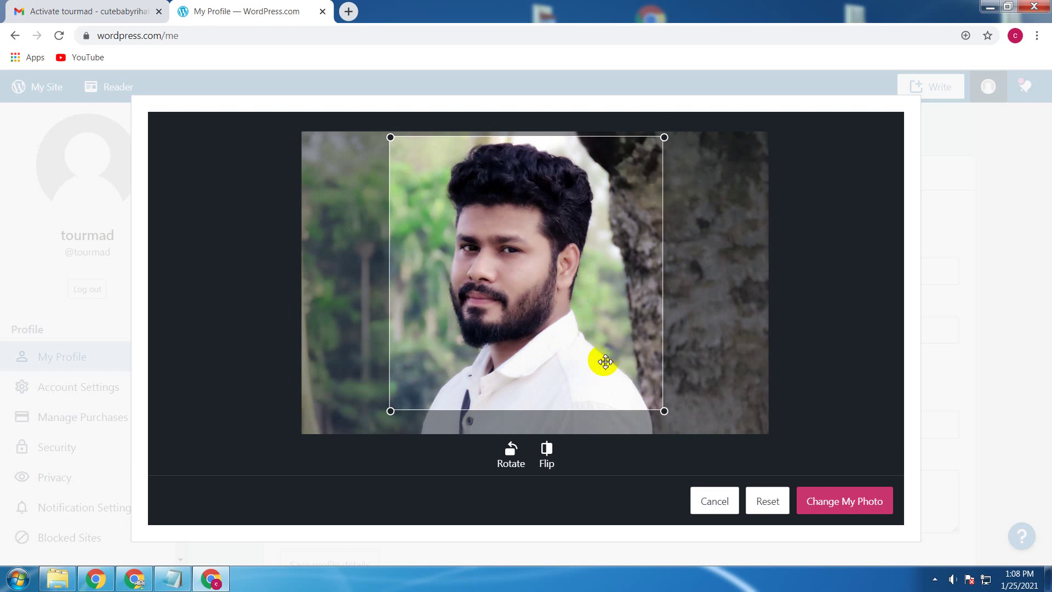
pyautogui.moveTo(664, 411); pyautogui.dragTo(688, 462)
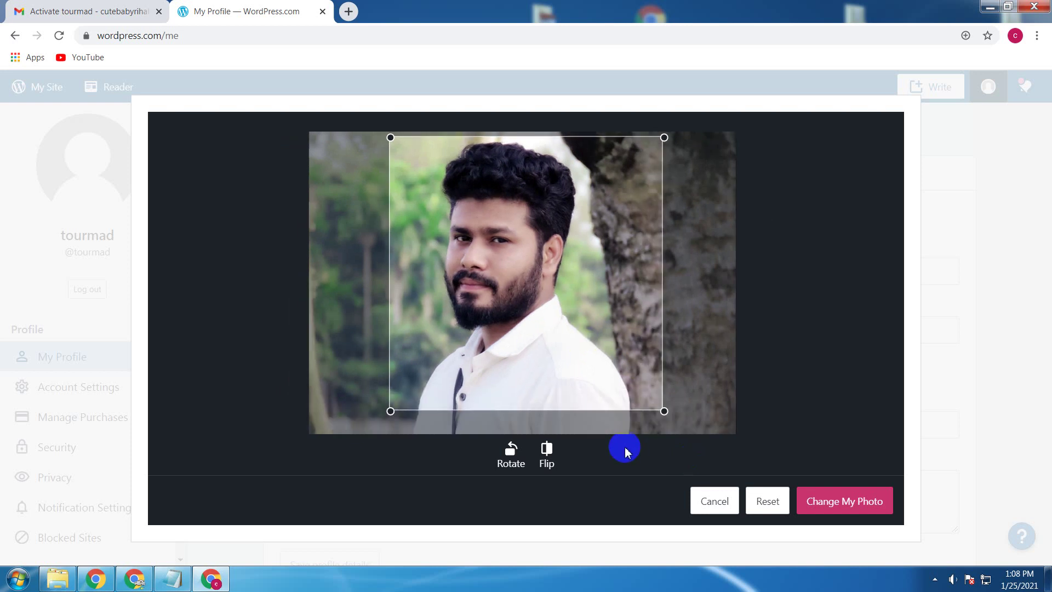
pyautogui.moveTo(597, 379); pyautogui.dragTo(556, 378)
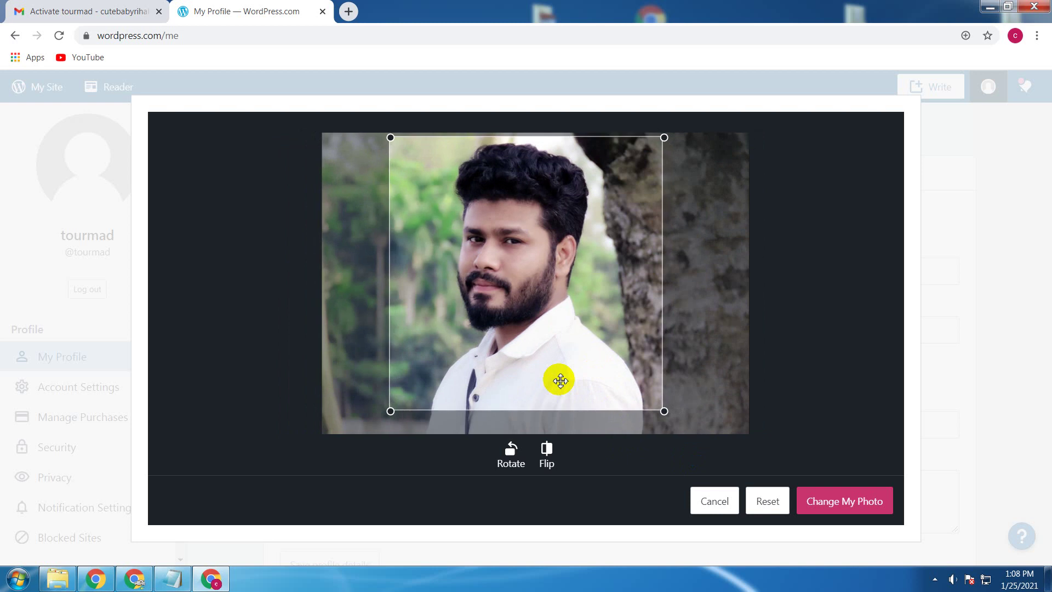
pyautogui.click(844, 500)
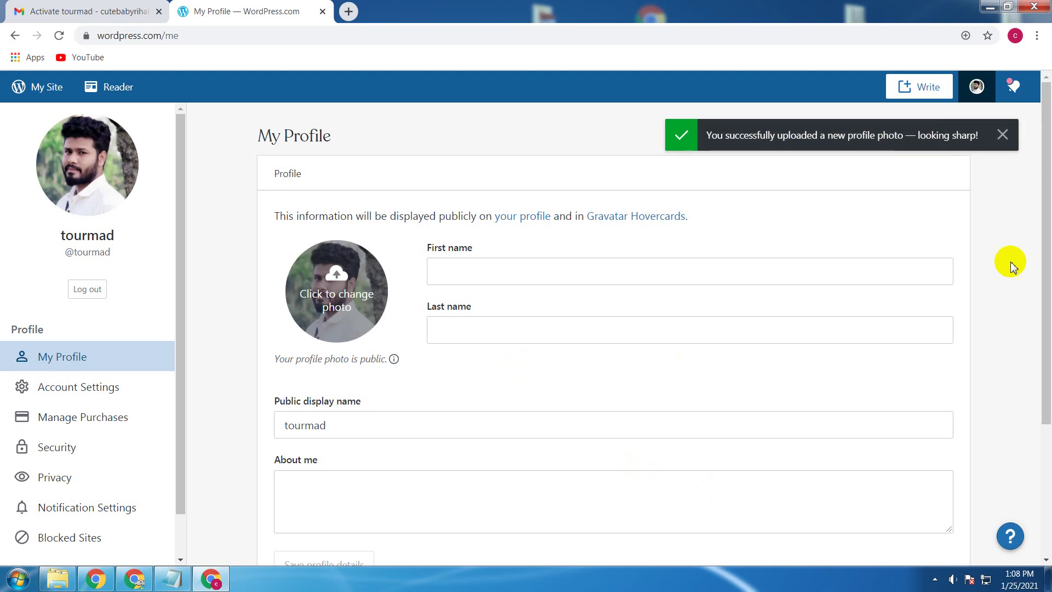
# Step: Dismiss the upload success notice and look over the updated profile page
pyautogui.click(1002, 135)
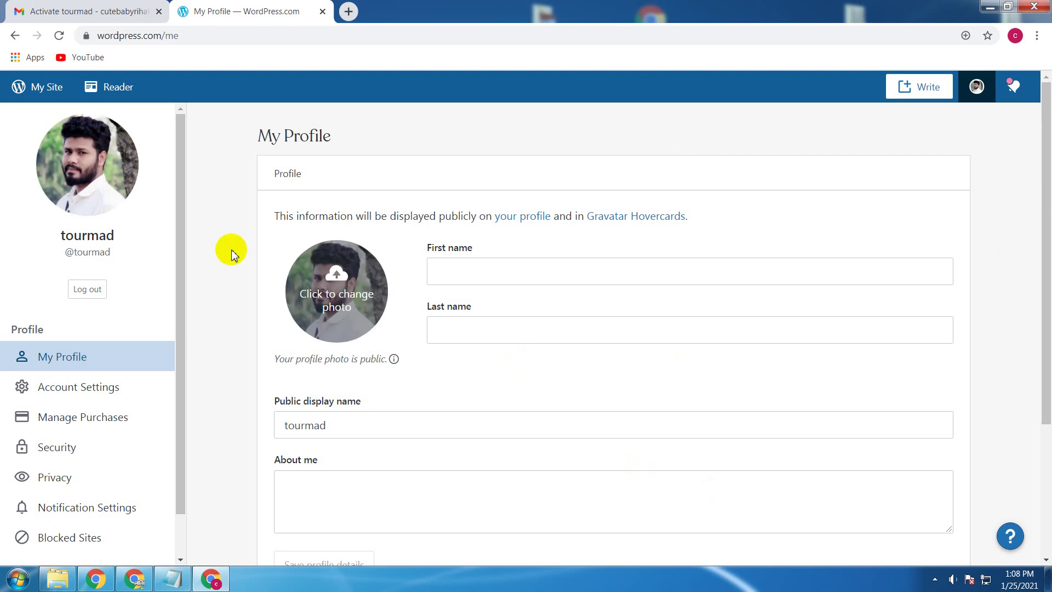
pyautogui.click(1013, 312)
pyautogui.scroll(-3, 1014, 317)
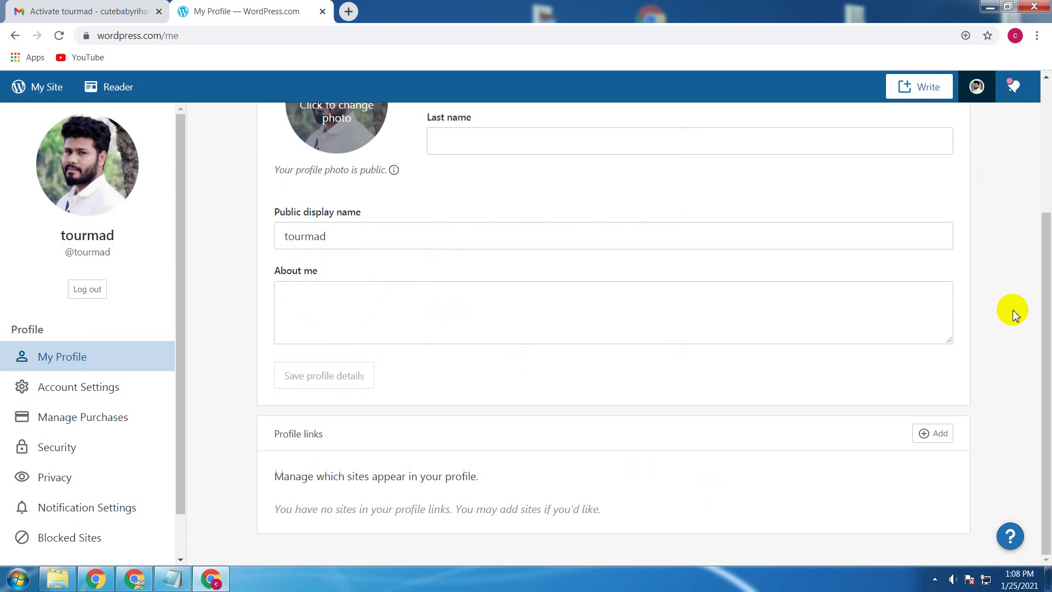
pyautogui.scroll(3, 1013, 311)
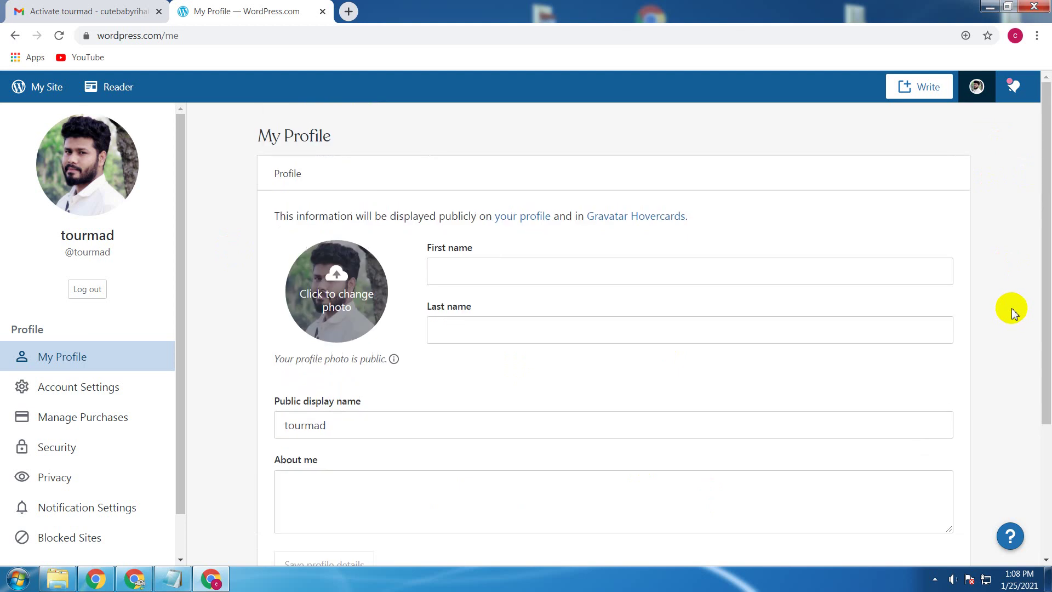
# Step: Open Account Settings to review the username, e-mail, language and colour scheme options
pyautogui.click(92, 388)
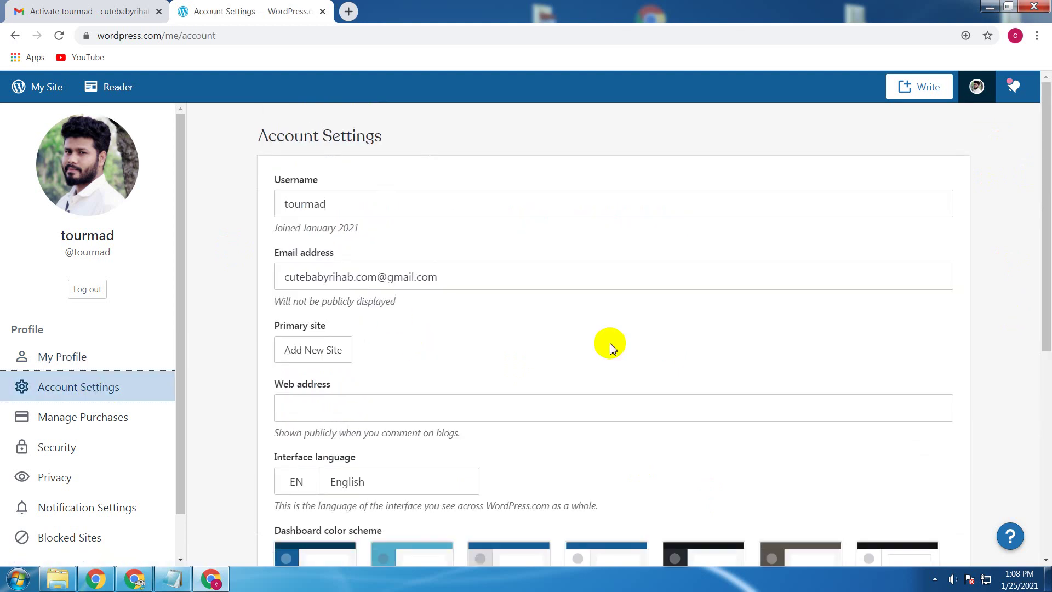
pyautogui.scroll(-7, 612, 347)
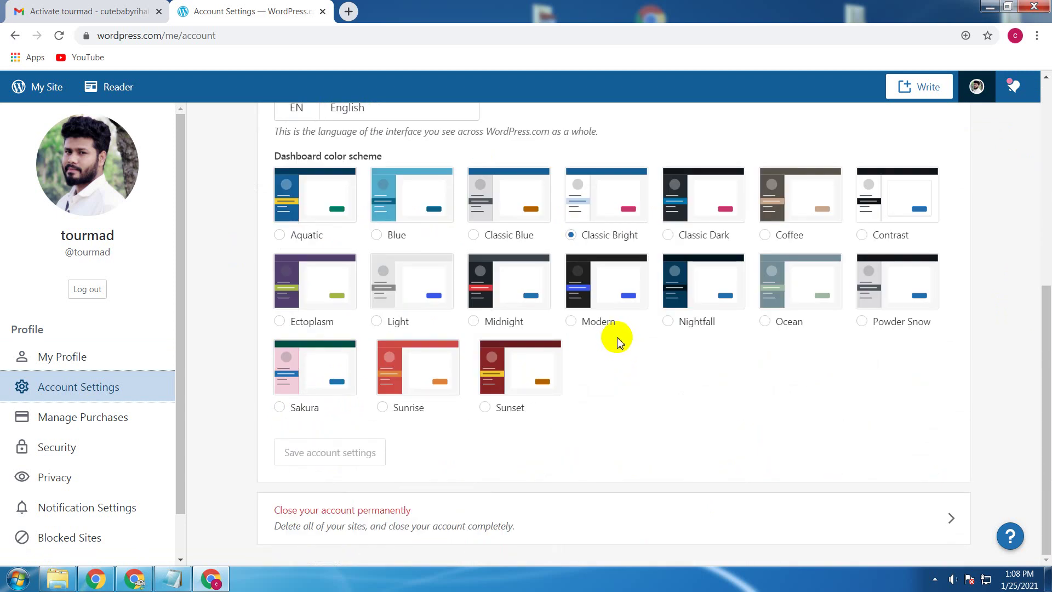
pyautogui.scroll(5, 618, 343)
pyautogui.scroll(2, 618, 342)
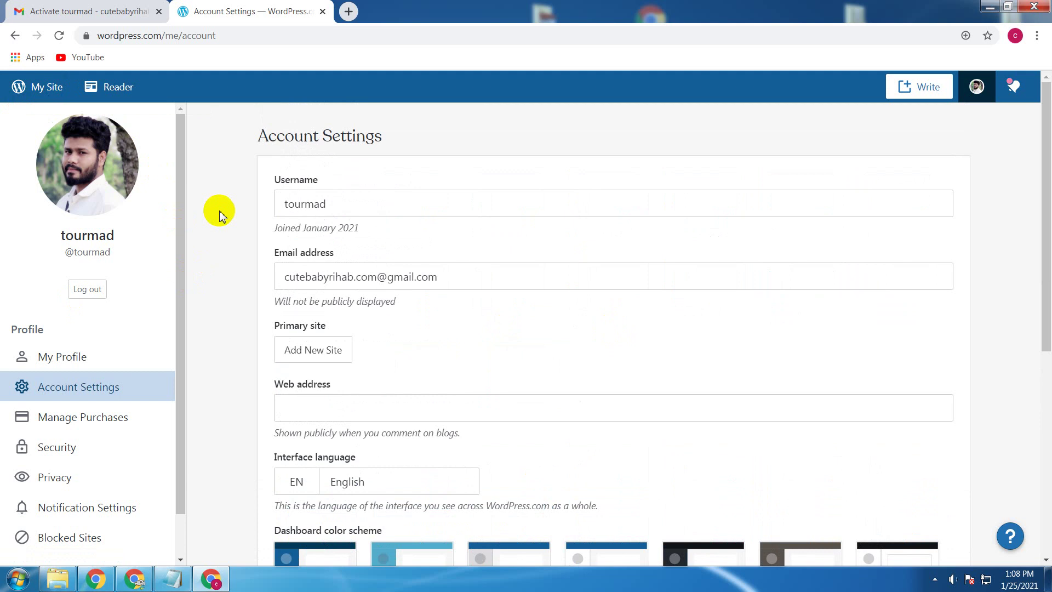
# Step: Move between the Gravatar confirmation page, tourmad.com and the WordPress.com account settings windows
pyautogui.click(1034, 8)
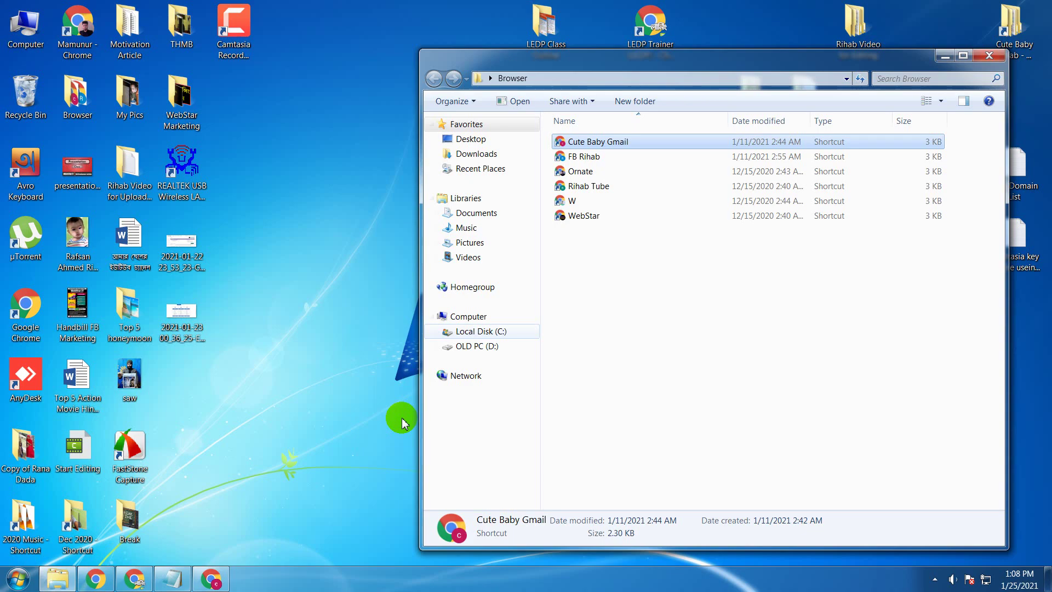
pyautogui.click(212, 579)
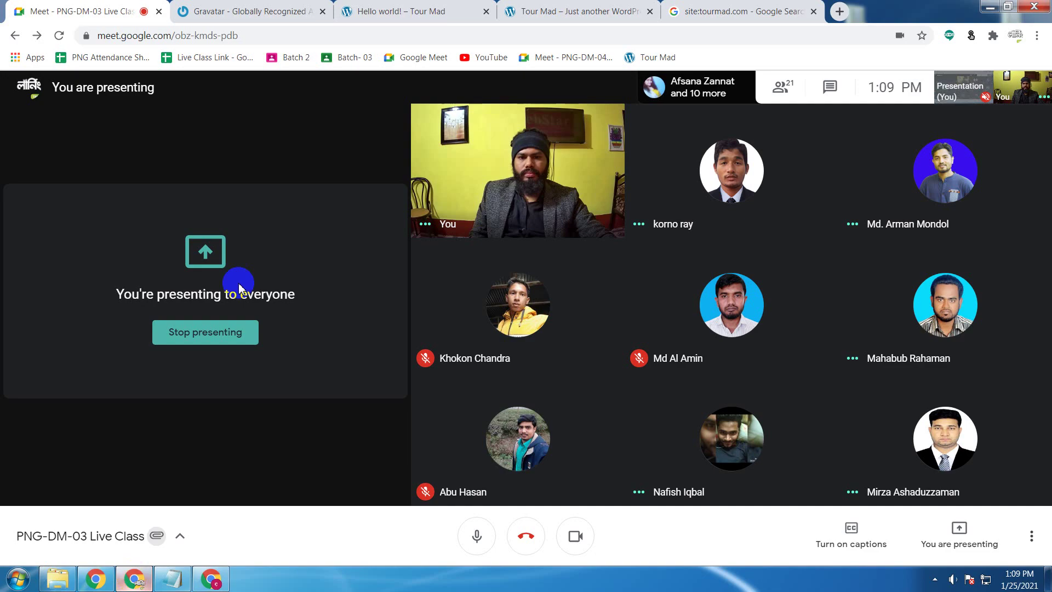
pyautogui.click(206, 5)
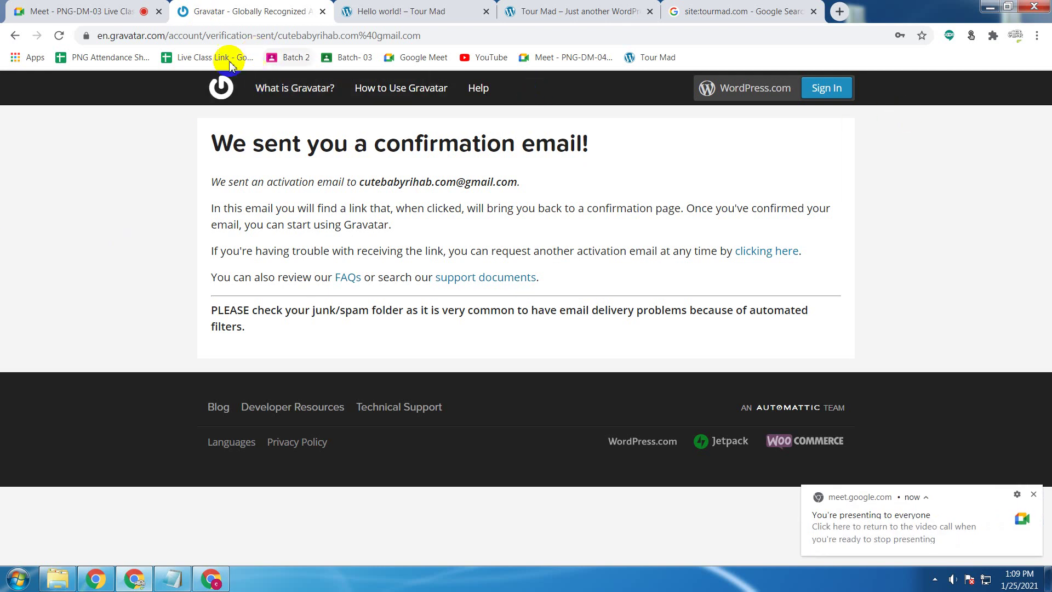
pyautogui.click(545, 9)
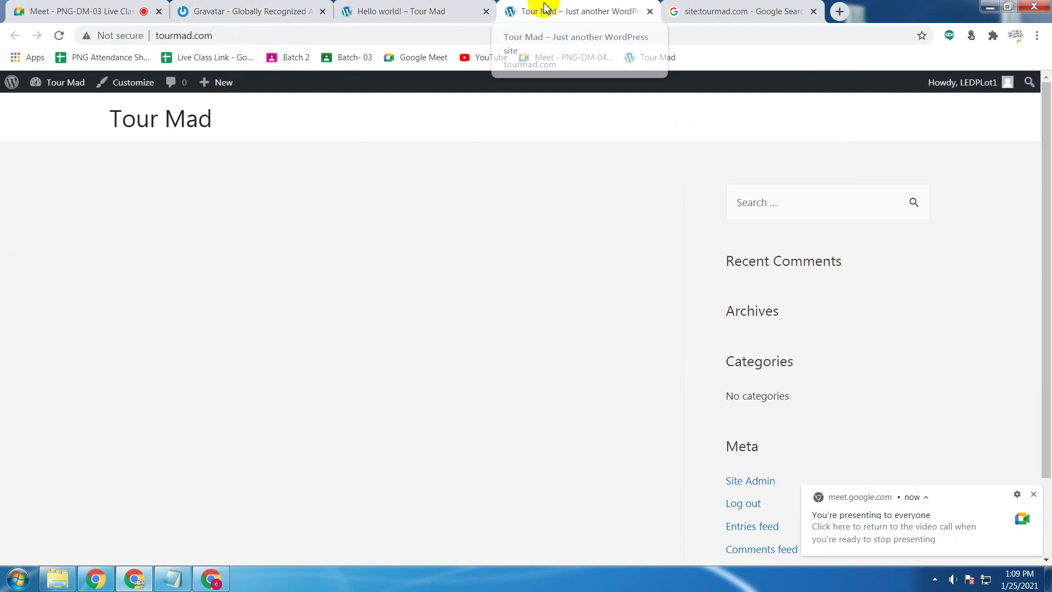
pyautogui.hotkey('ctrl', '2')
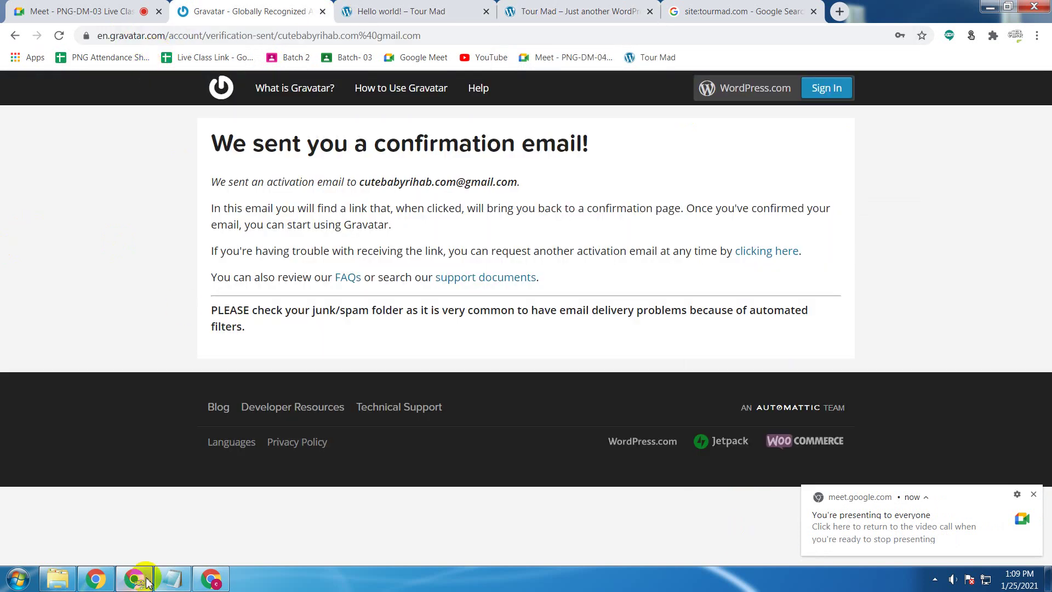
pyautogui.click(212, 580)
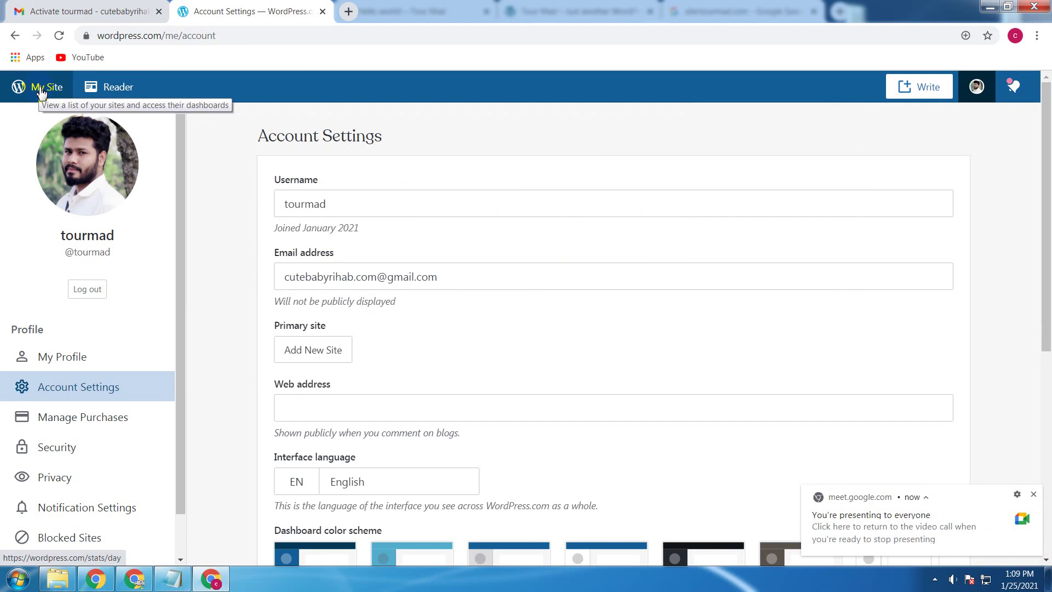
pyautogui.click(998, 6)
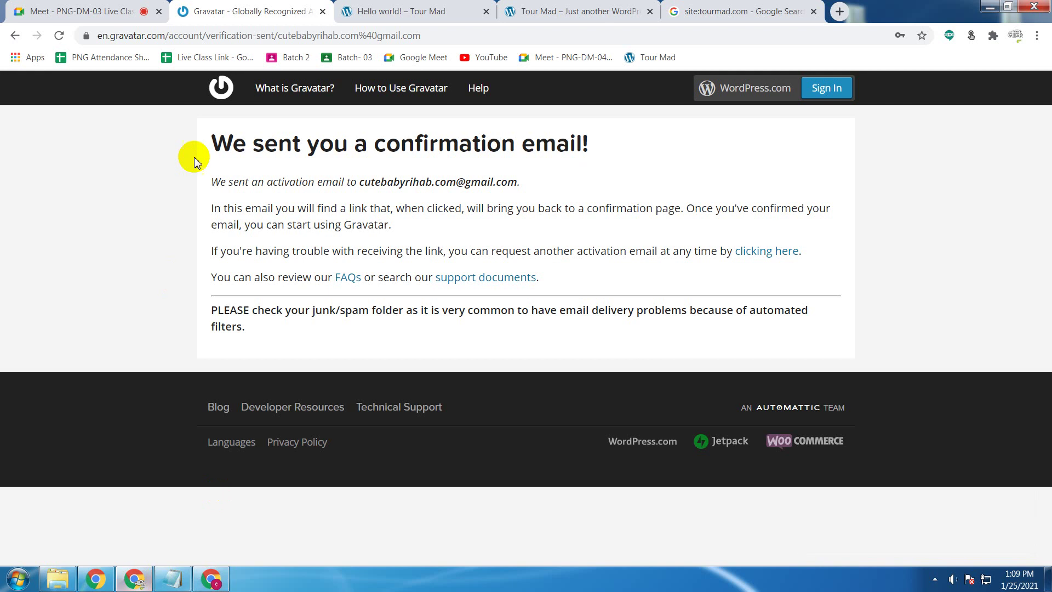
pyautogui.click(211, 578)
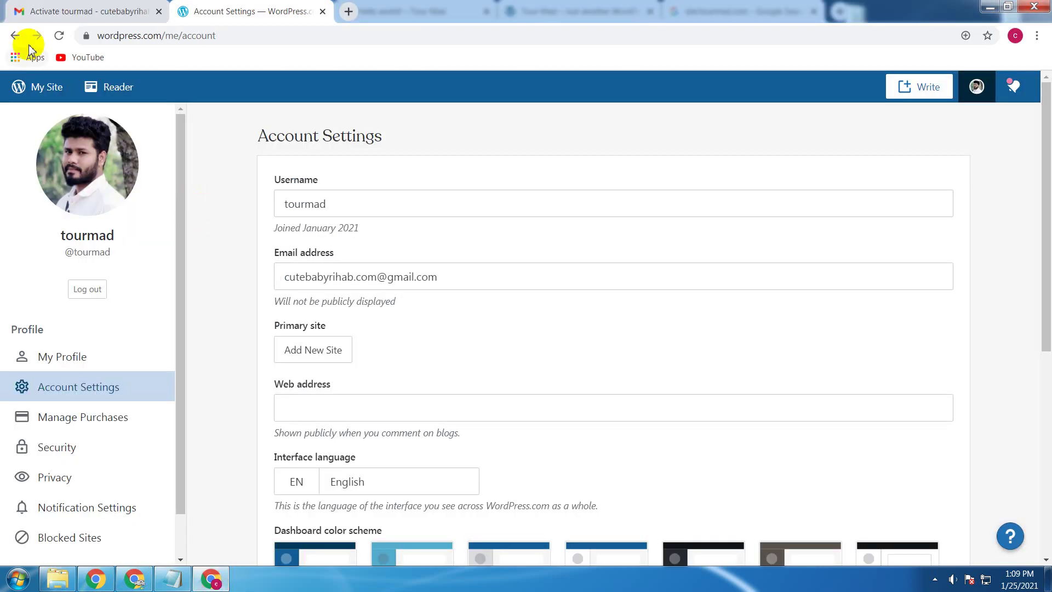
# Step: Check the account's sites, close the WordPress.com account tab, and settle on the Hello world! post
pyautogui.click(46, 87)
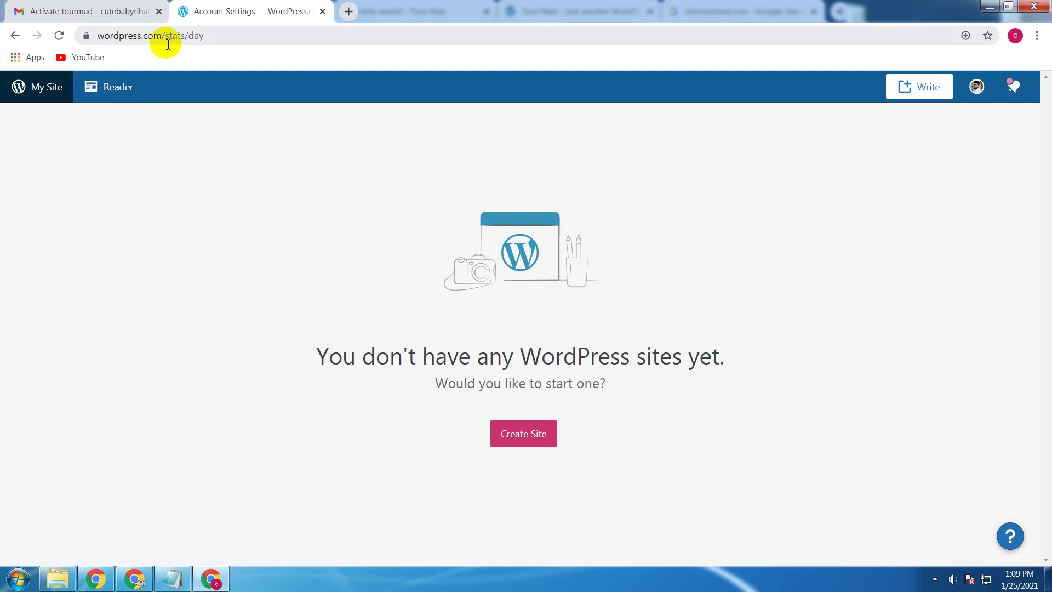
pyautogui.click(323, 12)
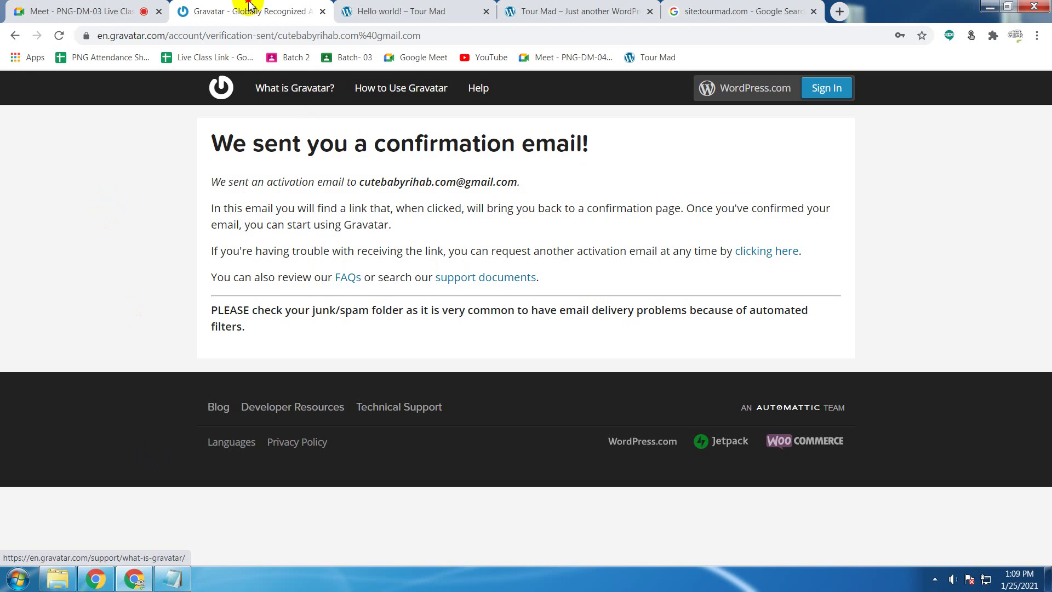
pyautogui.click(463, 10)
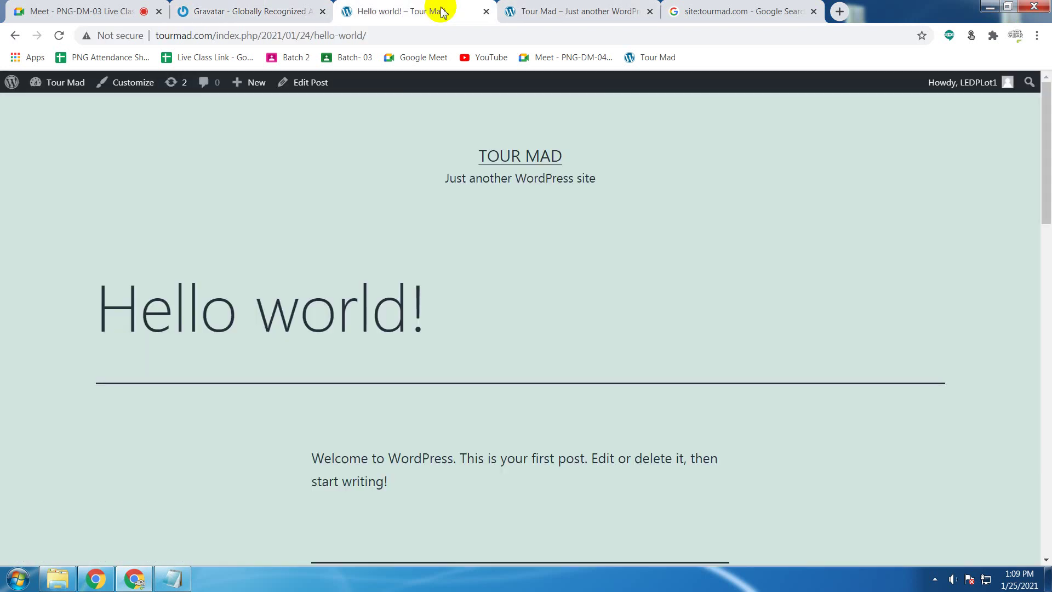
pyautogui.hotkey('ctrl', 'shift', 'Tab')
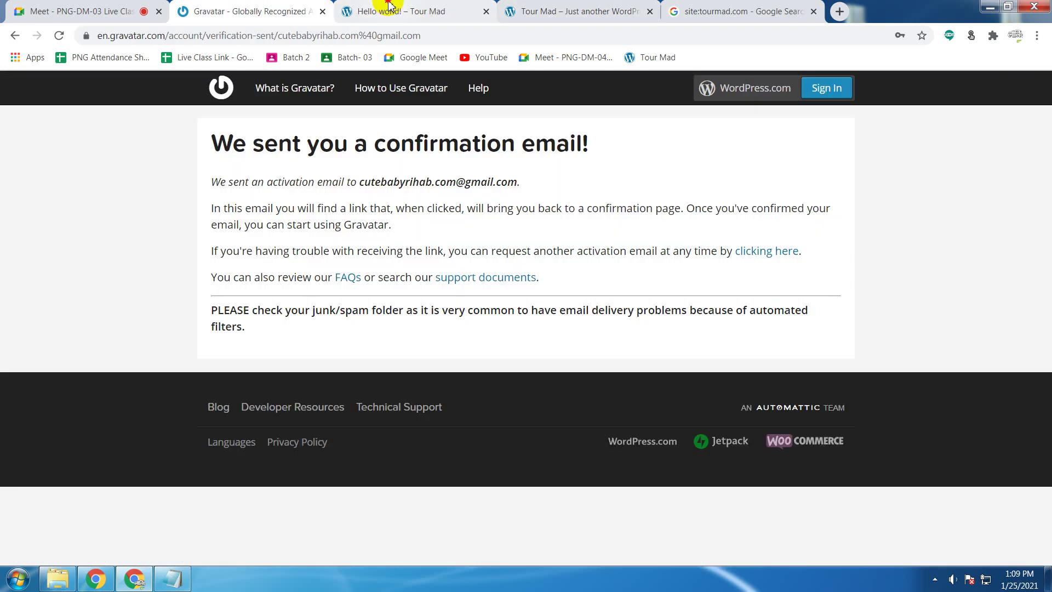
pyautogui.click(389, 4)
pyautogui.click(500, 7)
pyautogui.click(305, 7)
pyautogui.click(382, 5)
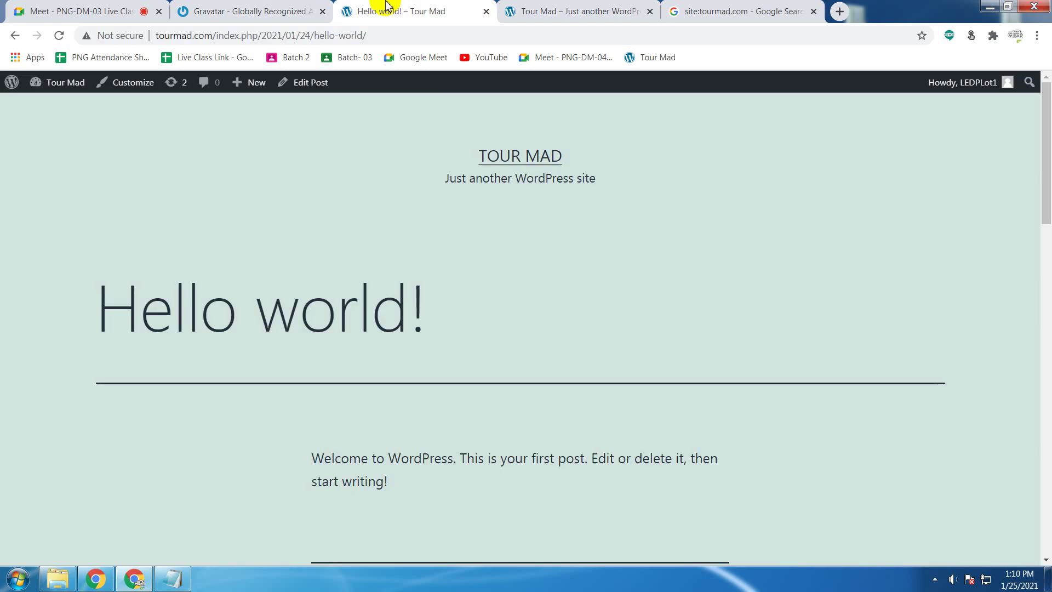
# Step: Close the Gravatar tab and open the Tour Mad Dashboard from the admin bar menu
pyautogui.click(322, 12)
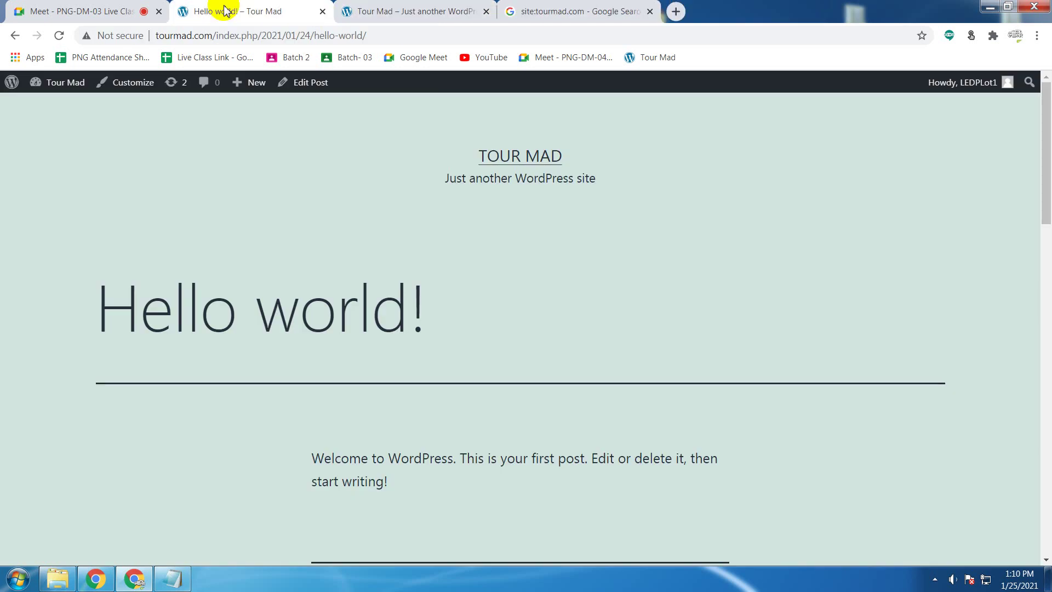
pyautogui.moveTo(73, 87)
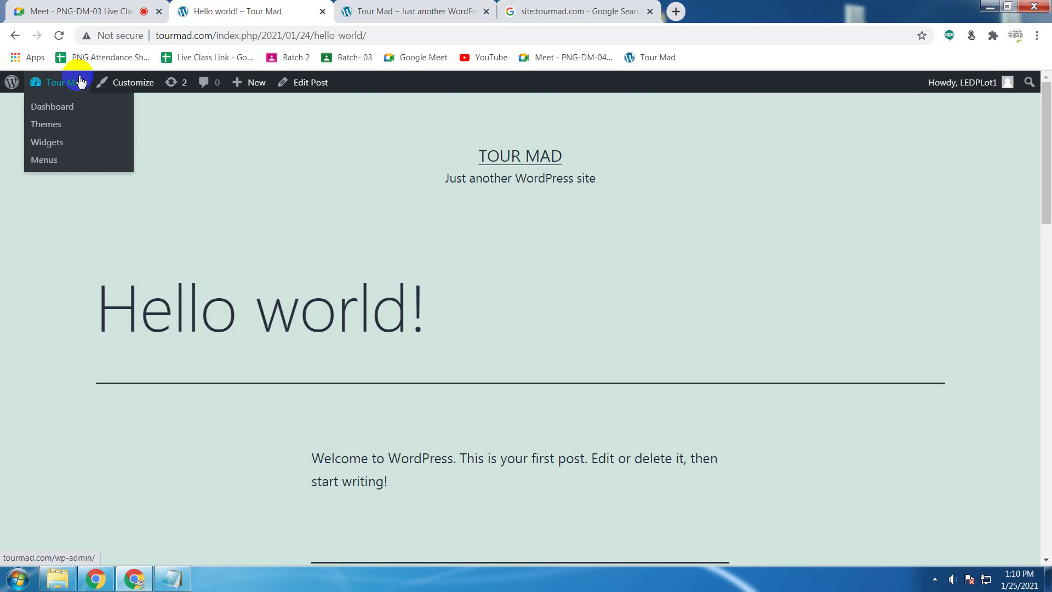
pyautogui.moveTo(14, 88)
pyautogui.click(61, 107)
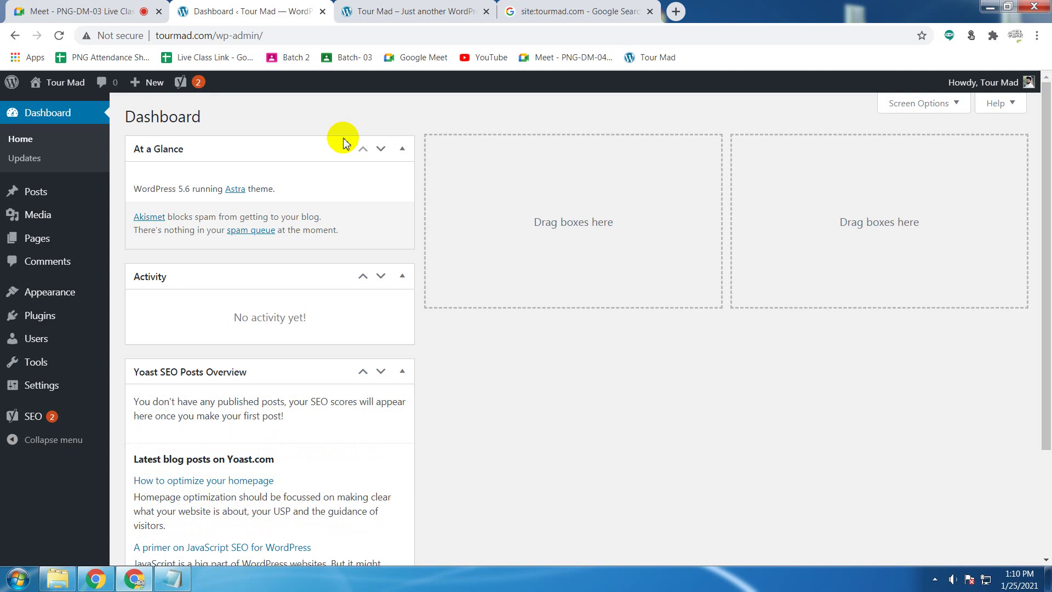
# Step: Open Users to list the site's single Administrator account
pyautogui.click(57, 347)
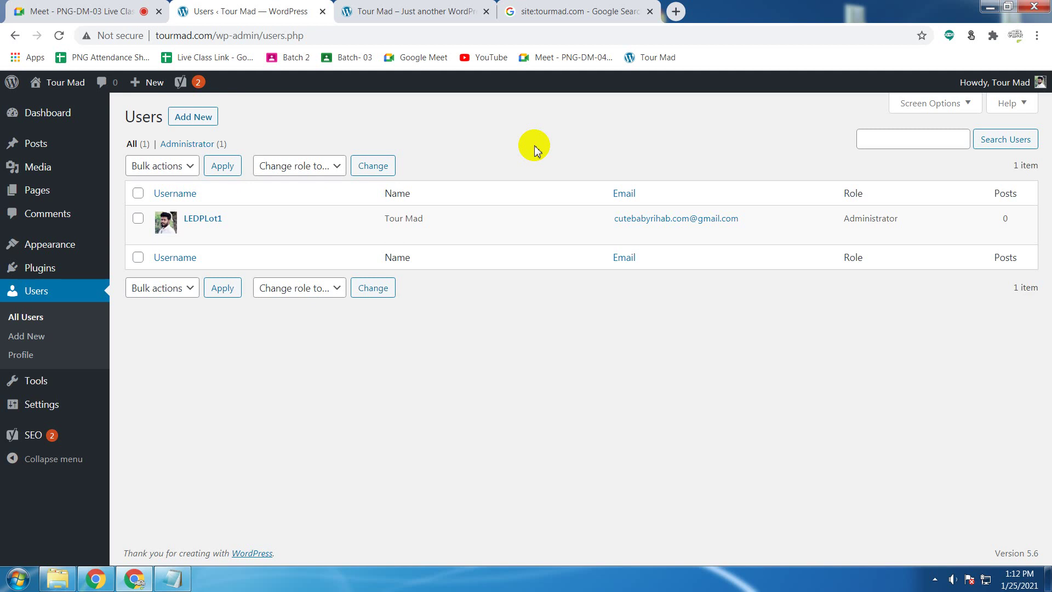
# Step: Edit the Administrator user and scroll to its Gravatar profile picture
pyautogui.moveTo(280, 212)
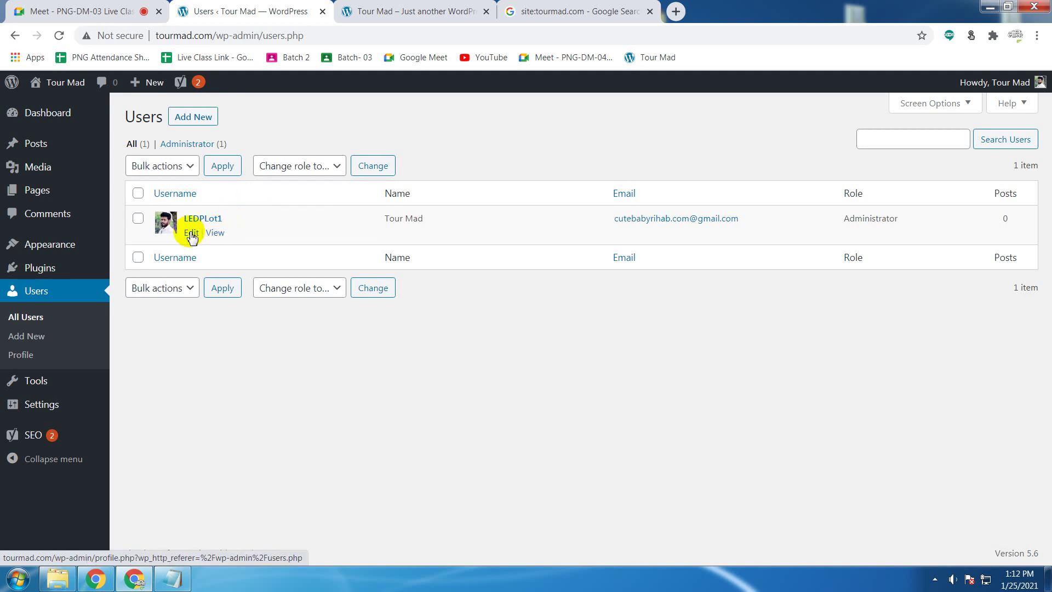
pyautogui.click(191, 233)
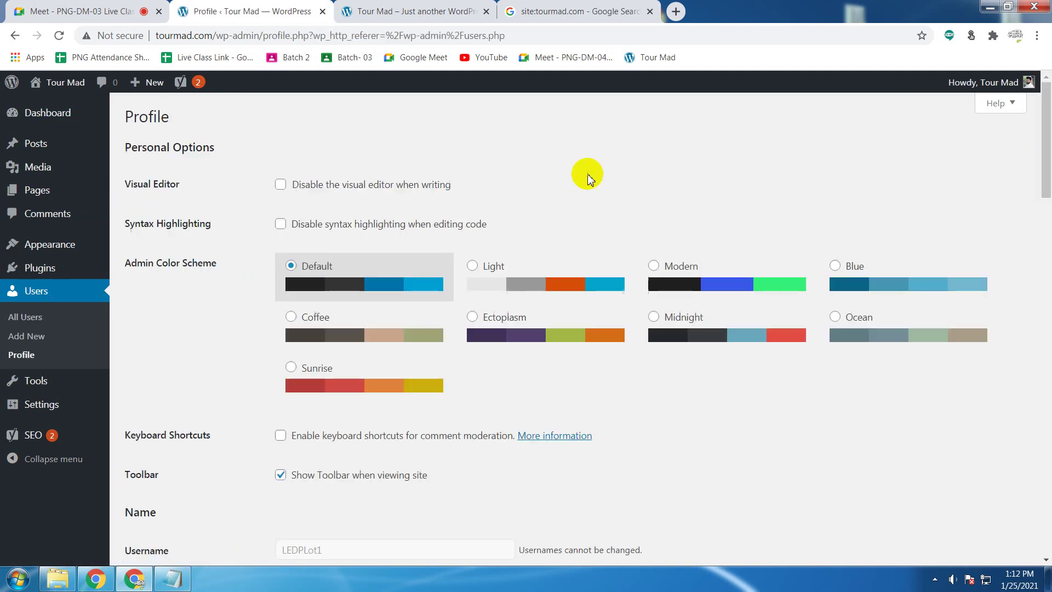
pyautogui.scroll(-10, 587, 176)
pyautogui.scroll(-10, 588, 177)
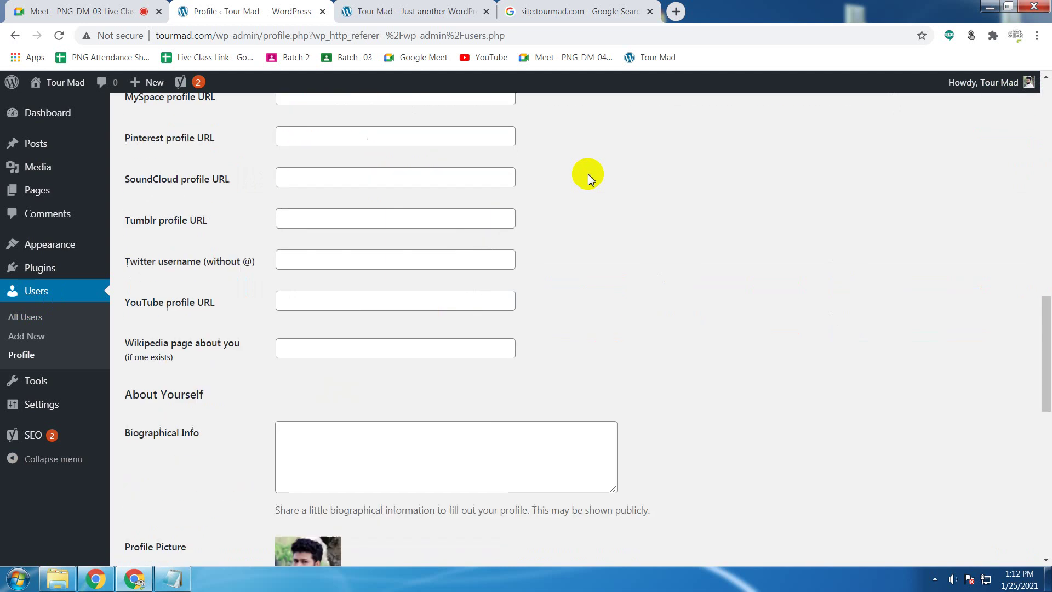
pyautogui.scroll(1, 588, 177)
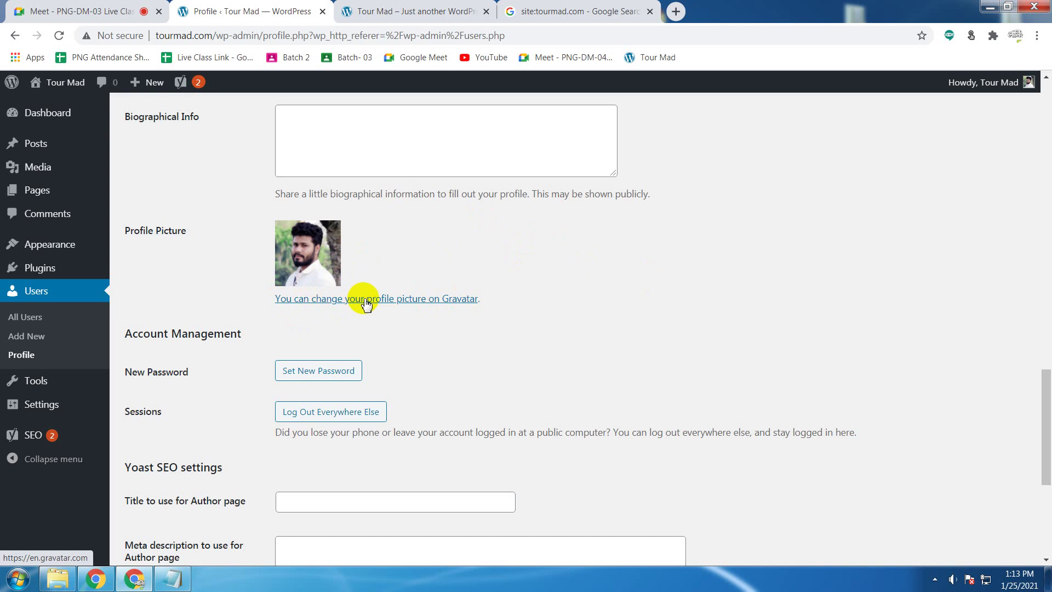
# Step: Follow the link to Gravatar and hide the meet.google.com screen-sharing bar
pyautogui.click(366, 304)
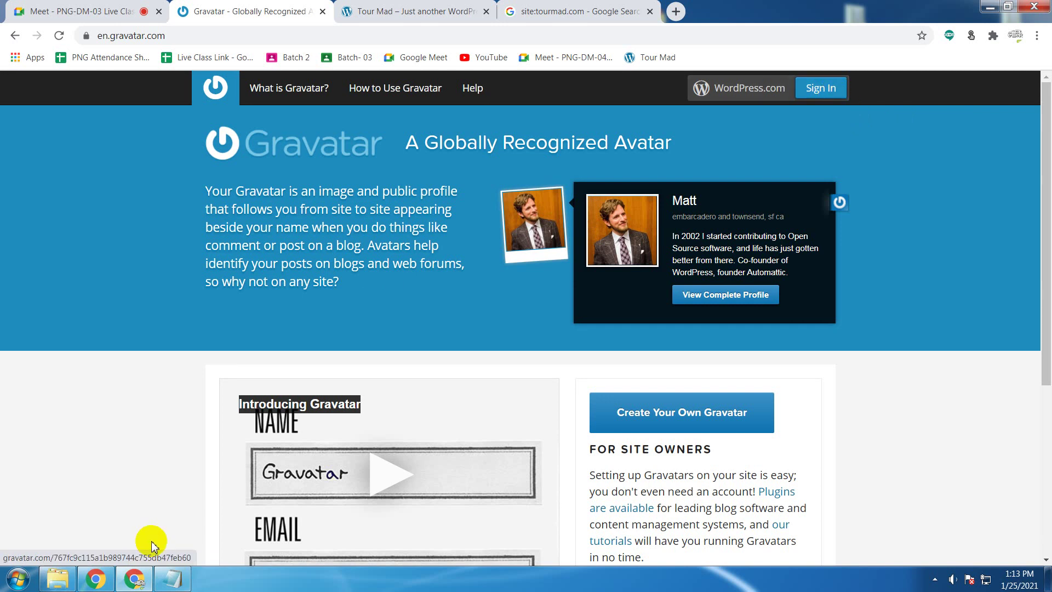
pyautogui.click(104, 580)
pyautogui.click(97, 584)
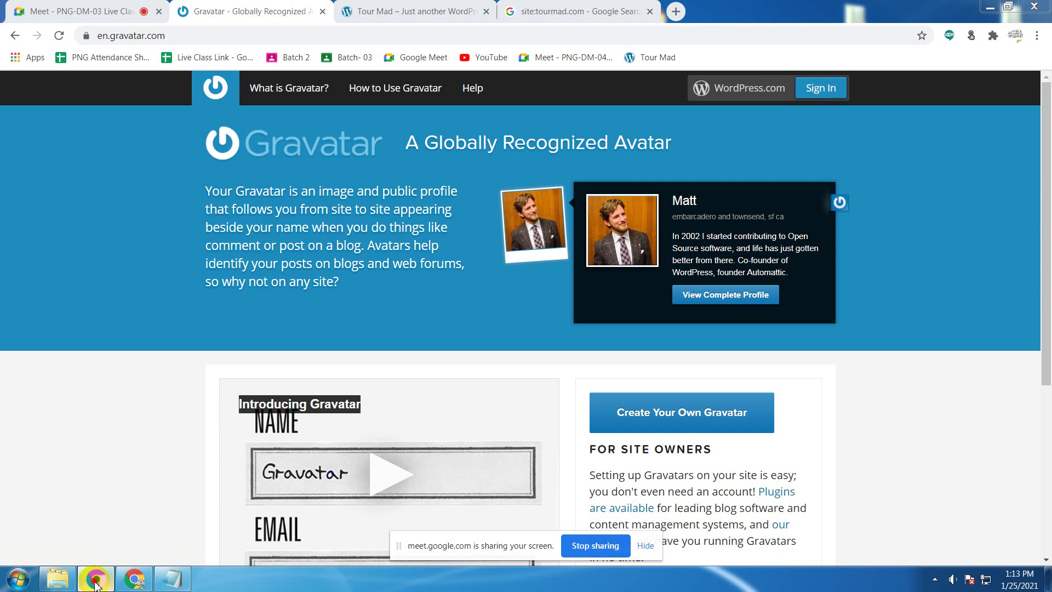
pyautogui.click(135, 583)
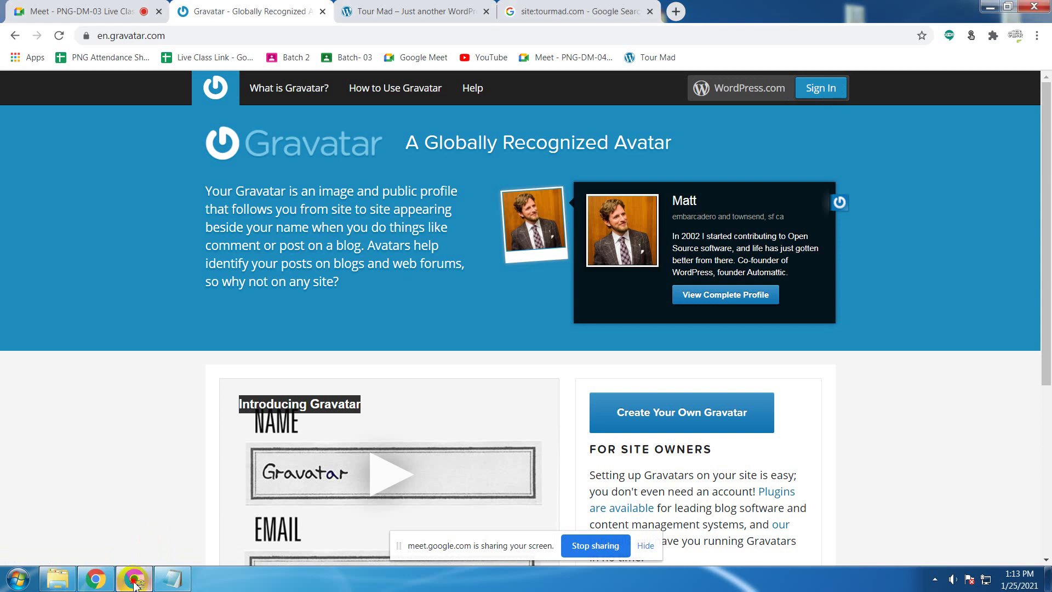
pyautogui.click(135, 585)
pyautogui.click(100, 585)
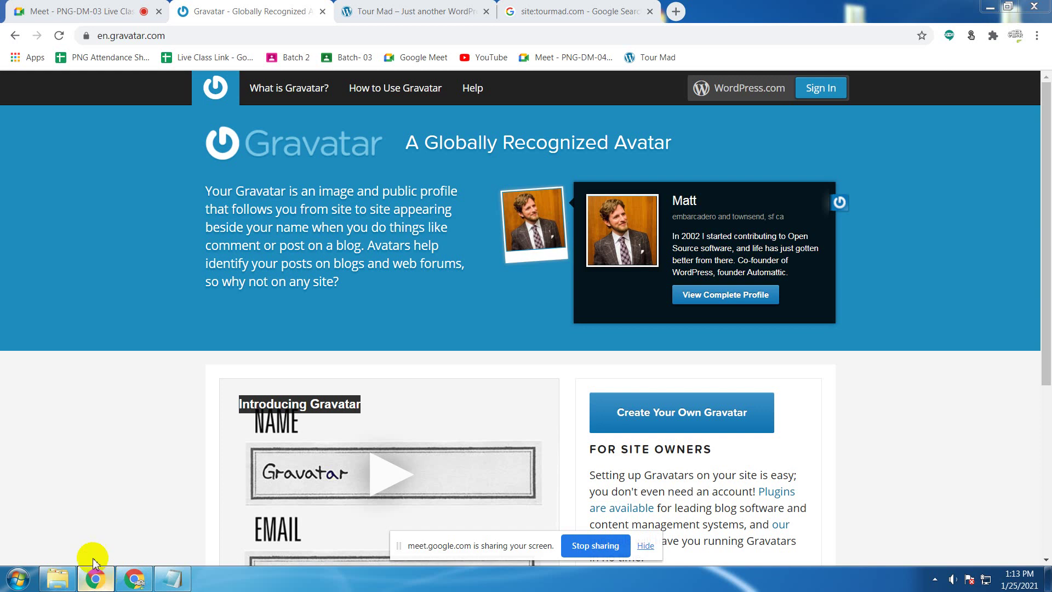
pyautogui.moveTo(95, 584)
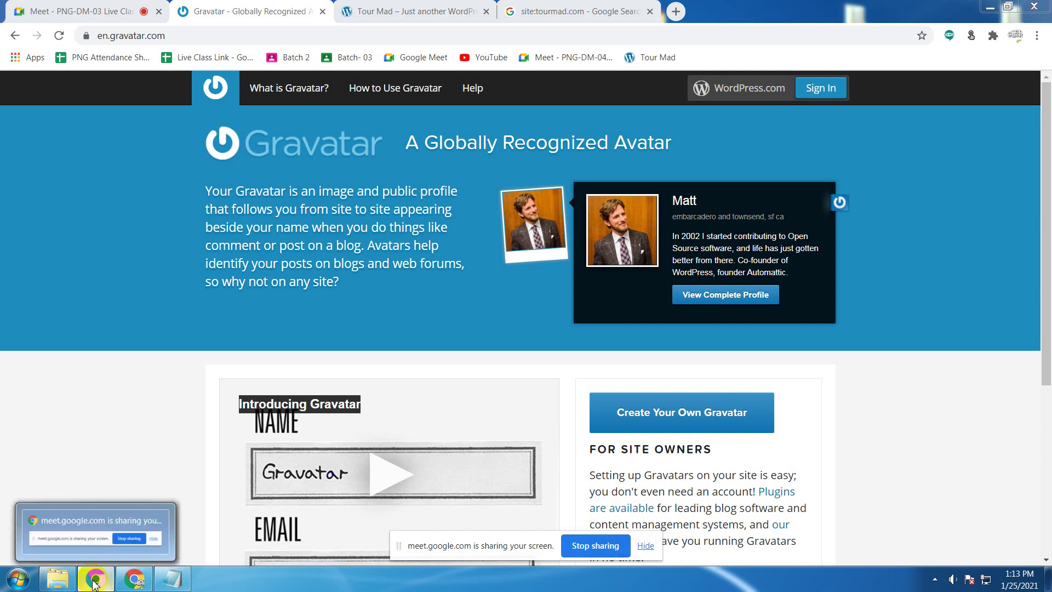
pyautogui.click(645, 546)
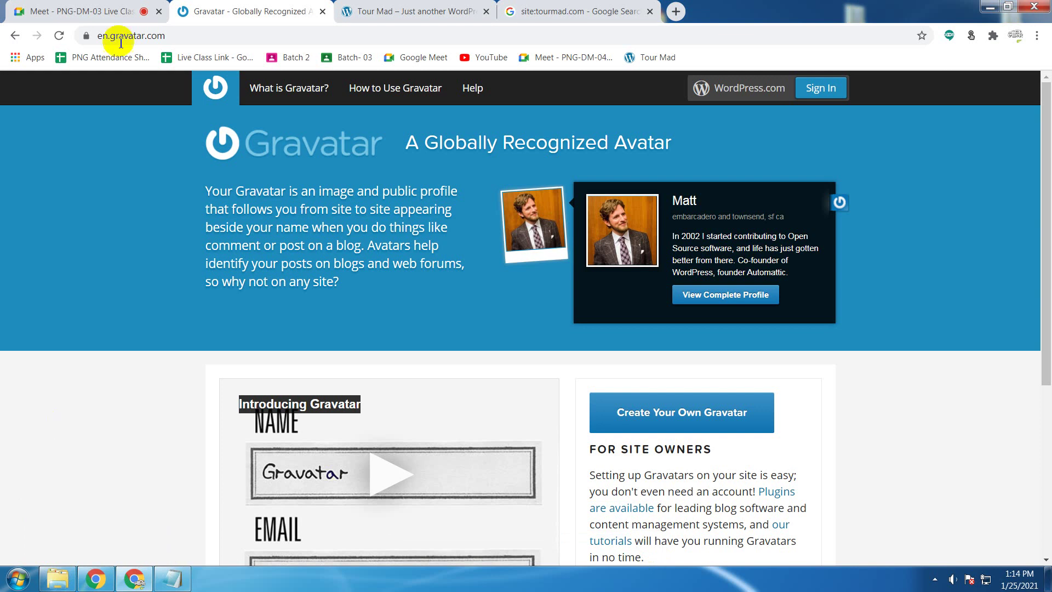
# Step: Go back to the WordPress Profile page, scroll to the top, and switch to the Google Meet class
pyautogui.hotkey('alt', 'Left')
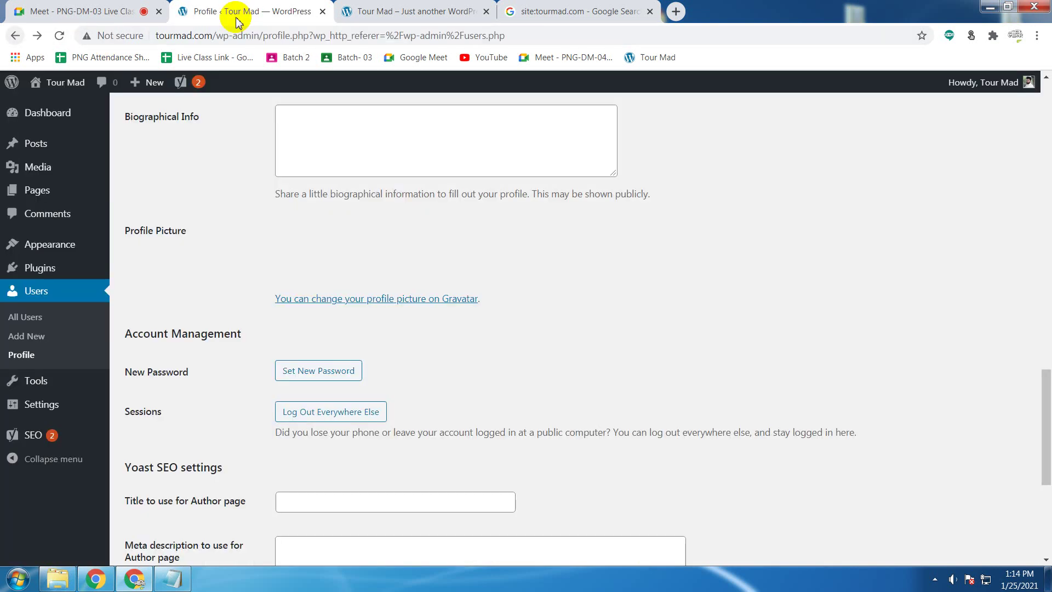
pyautogui.scroll(17, 768, 271)
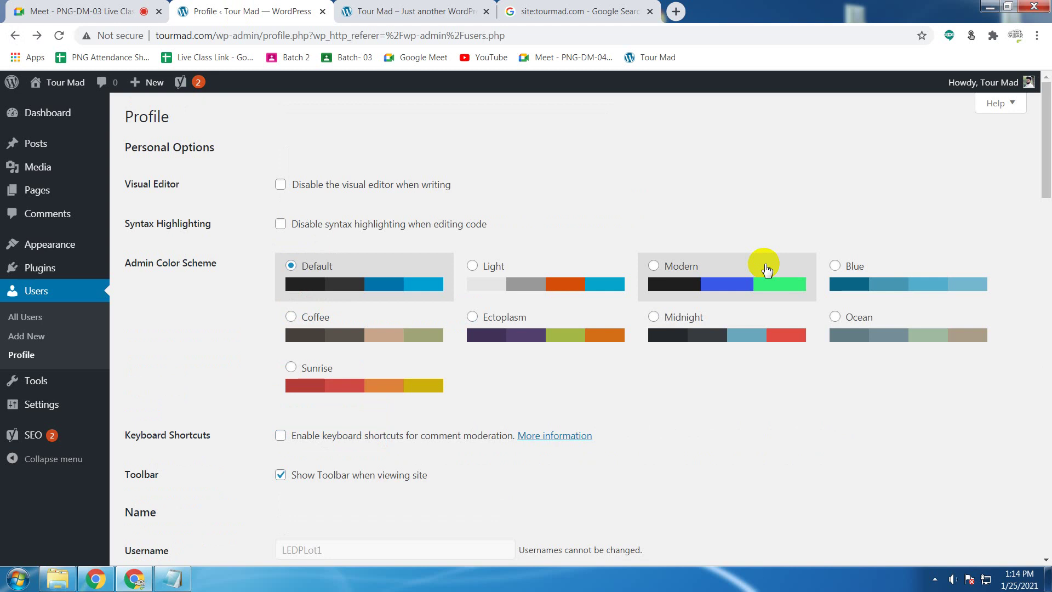
pyautogui.click(120, 7)
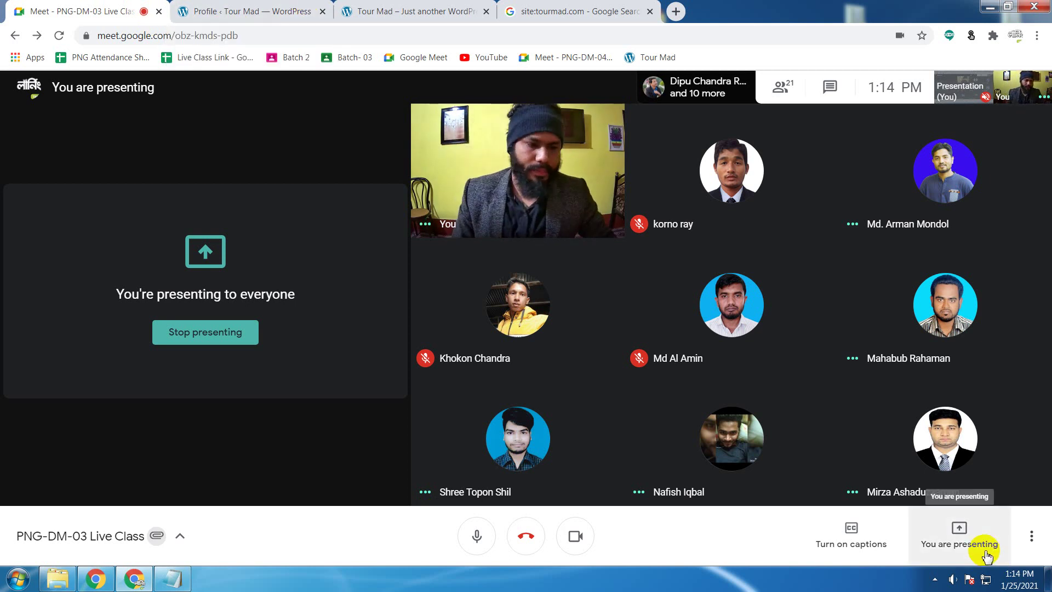
# Step: Stop presenting to the class and briefly open the chat panel
pyautogui.click(246, 338)
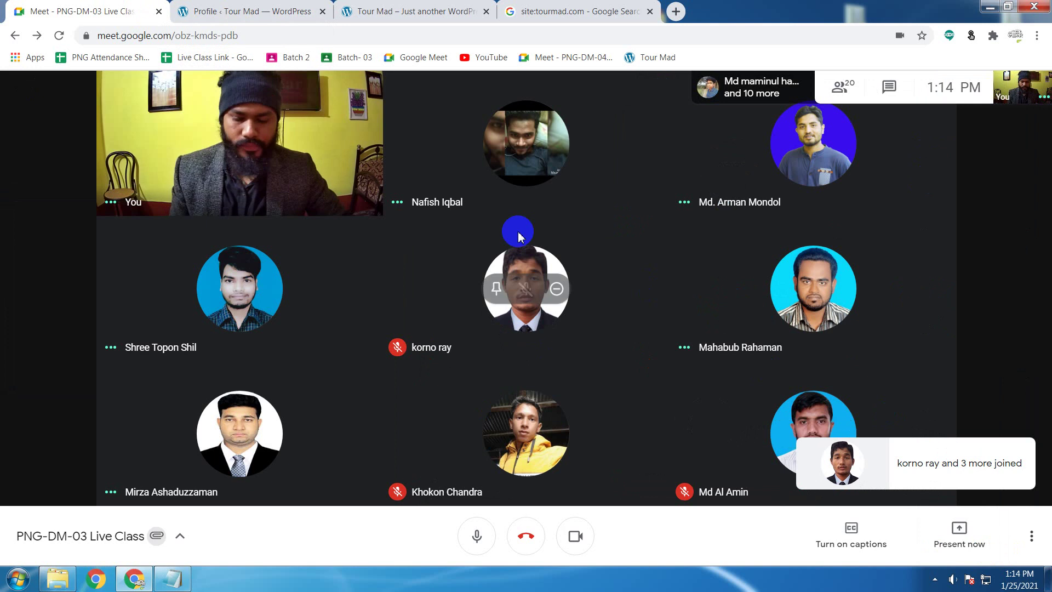
pyautogui.click(889, 86)
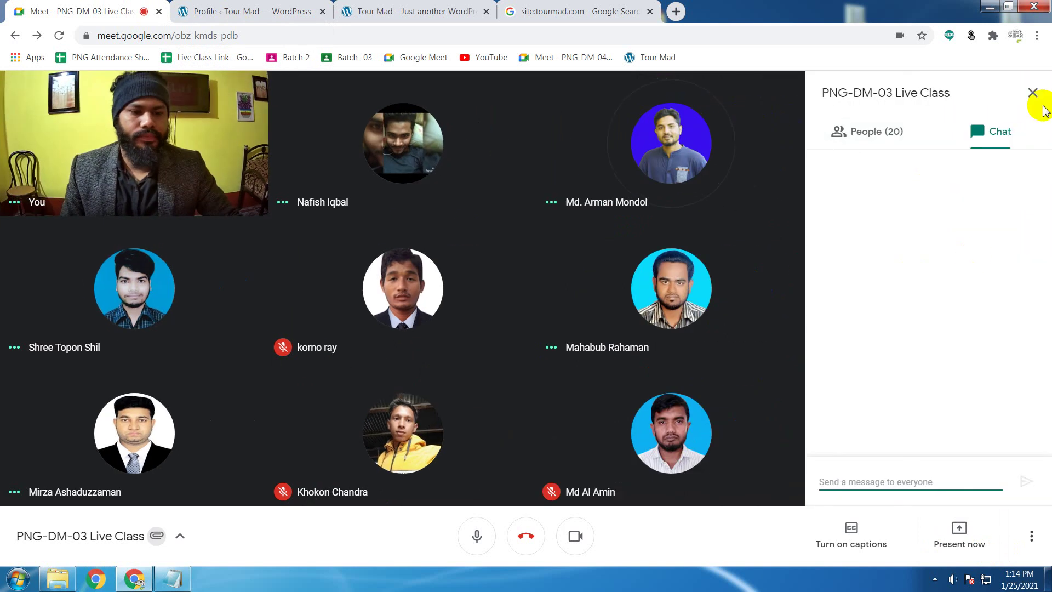
pyautogui.click(1034, 94)
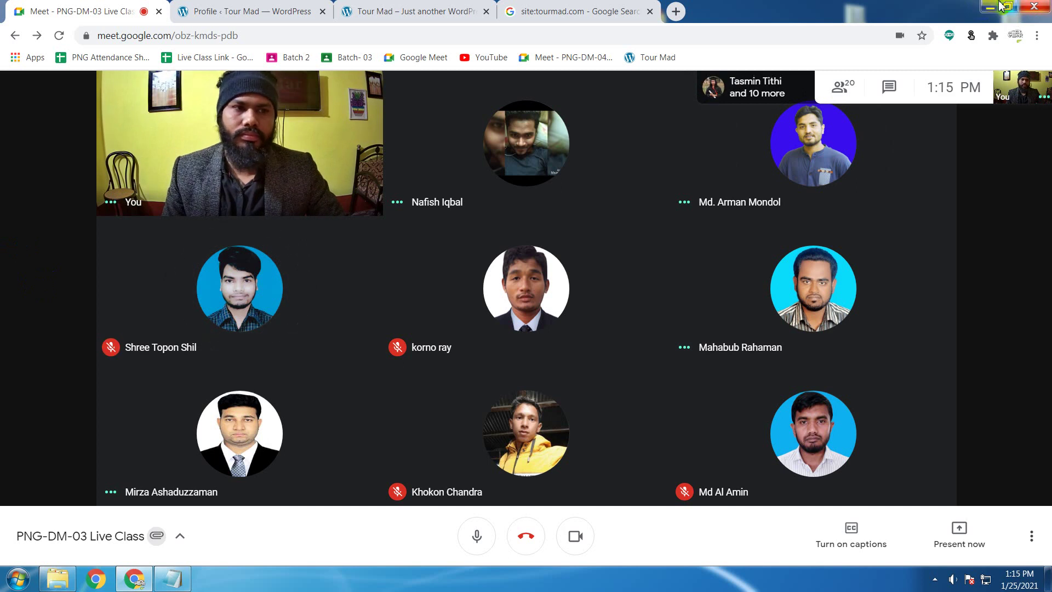
# Step: Minimise Meet and launch the Gmail Chrome profile from the desktop's Browser folder
pyautogui.click(1000, 7)
pyautogui.click(68, 60)
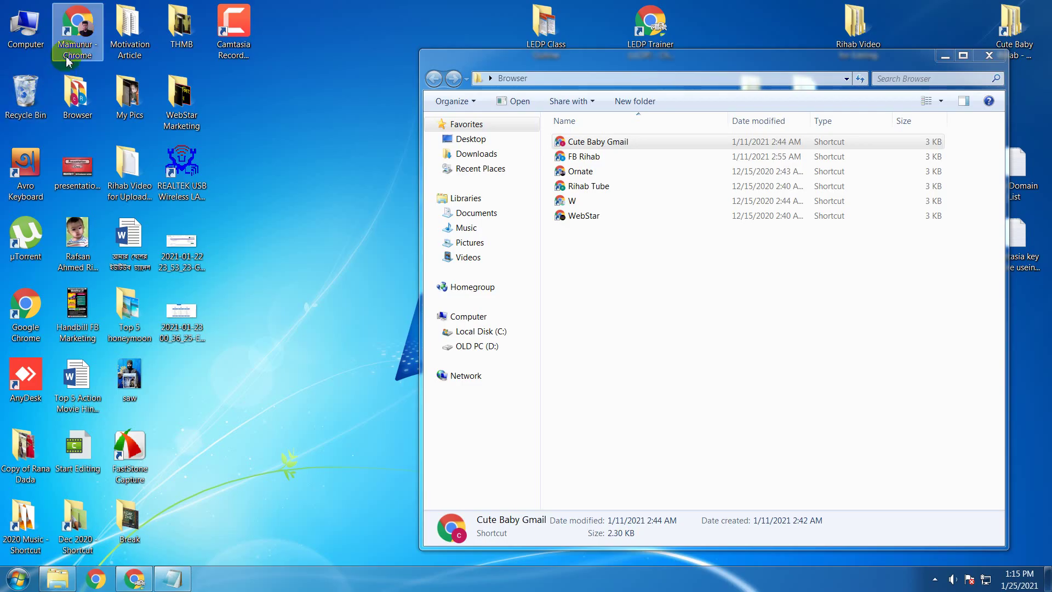
pyautogui.click(92, 98)
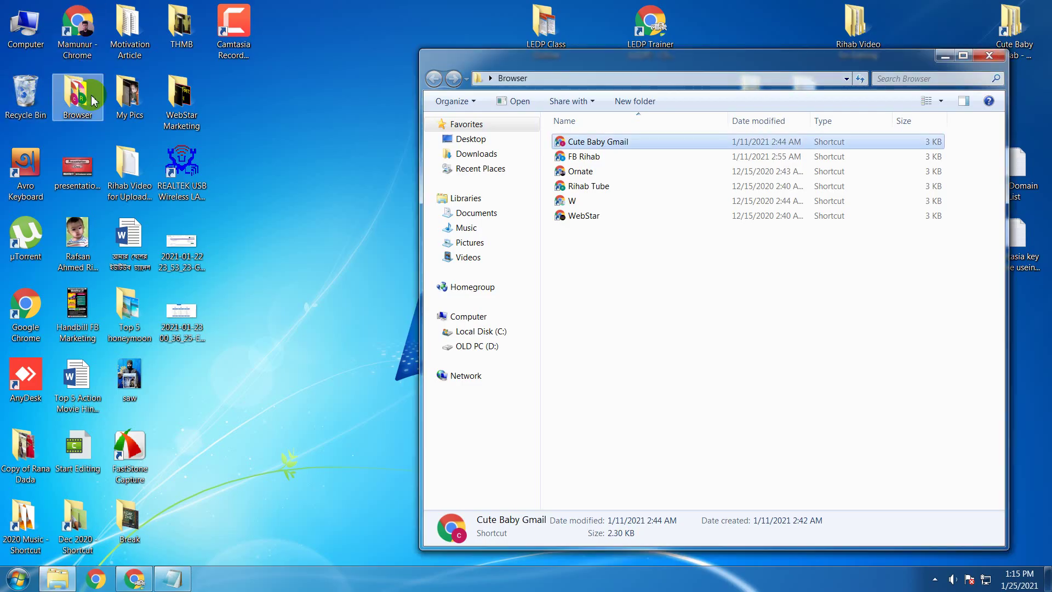
pyautogui.click(611, 144)
pyautogui.doubleClick(611, 144)
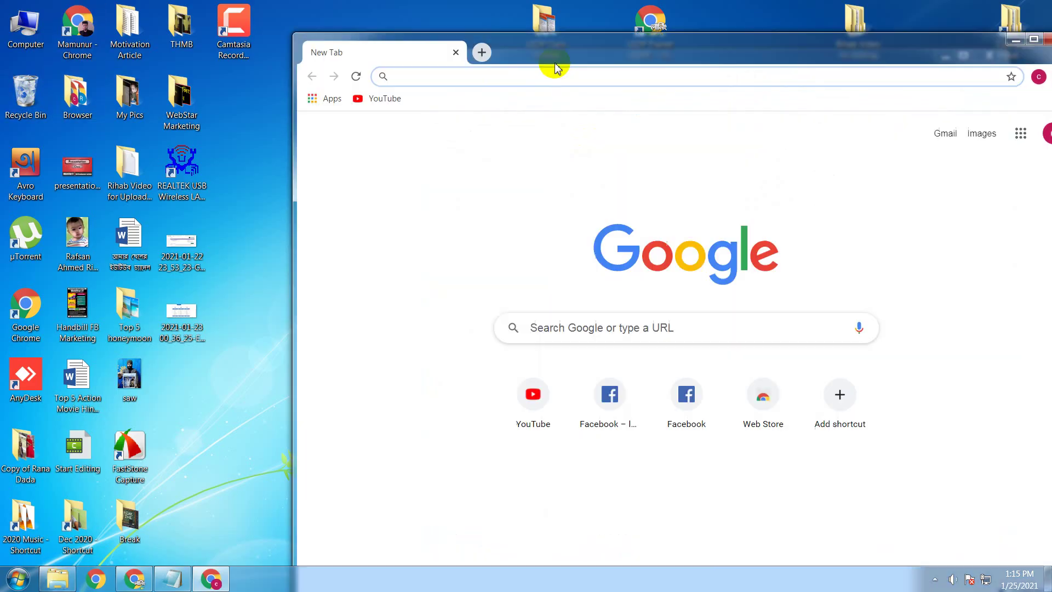
# Step: Maximise Chrome and reopen the closed 'Activate tourmad' Gmail tab from Recently closed
pyautogui.doubleClick(554, 62)
pyautogui.click(1039, 37)
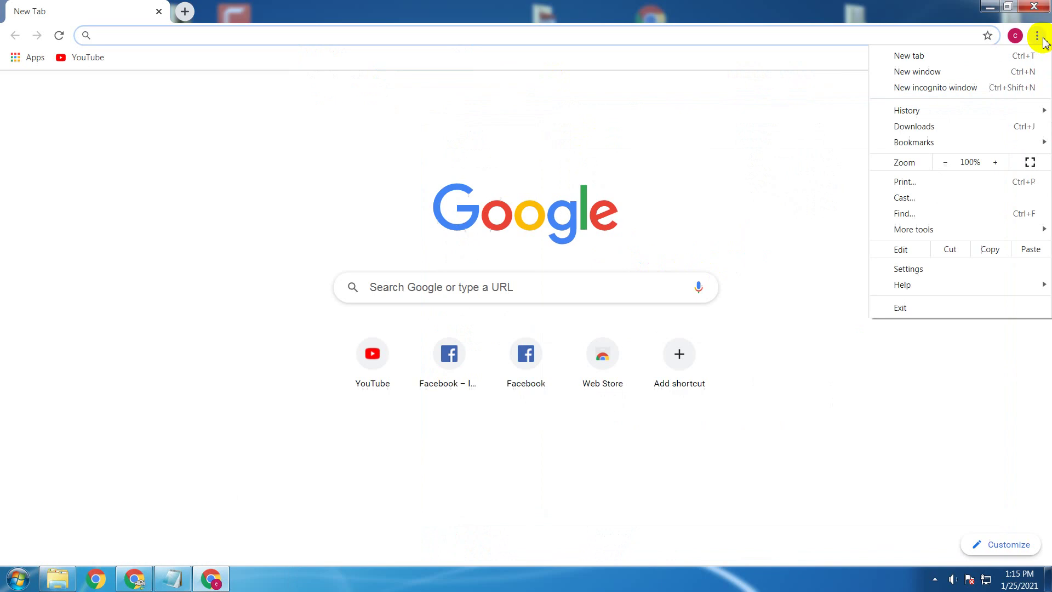
pyautogui.moveTo(918, 112)
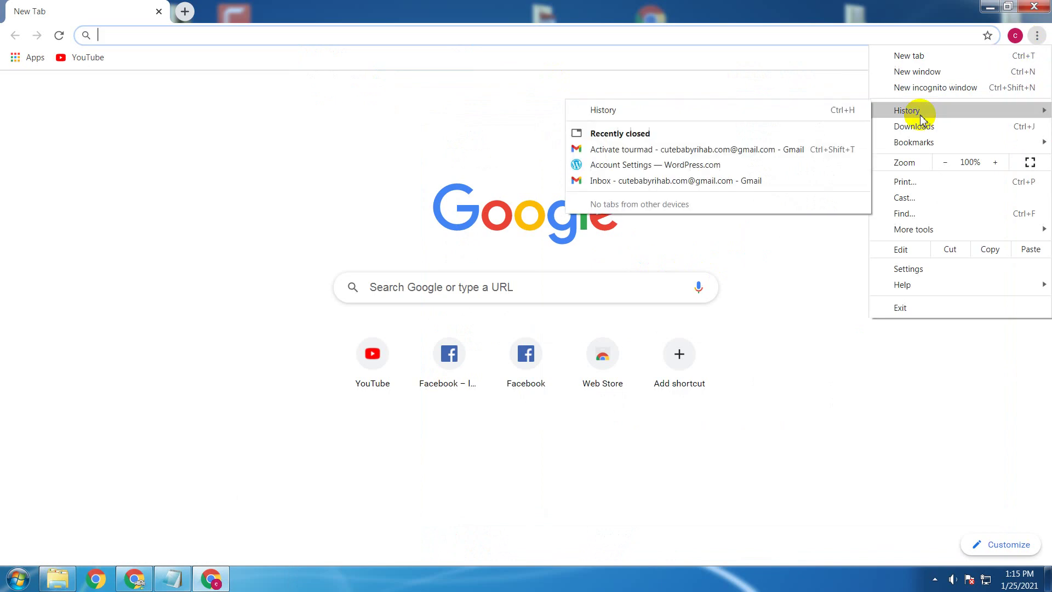
pyautogui.click(659, 151)
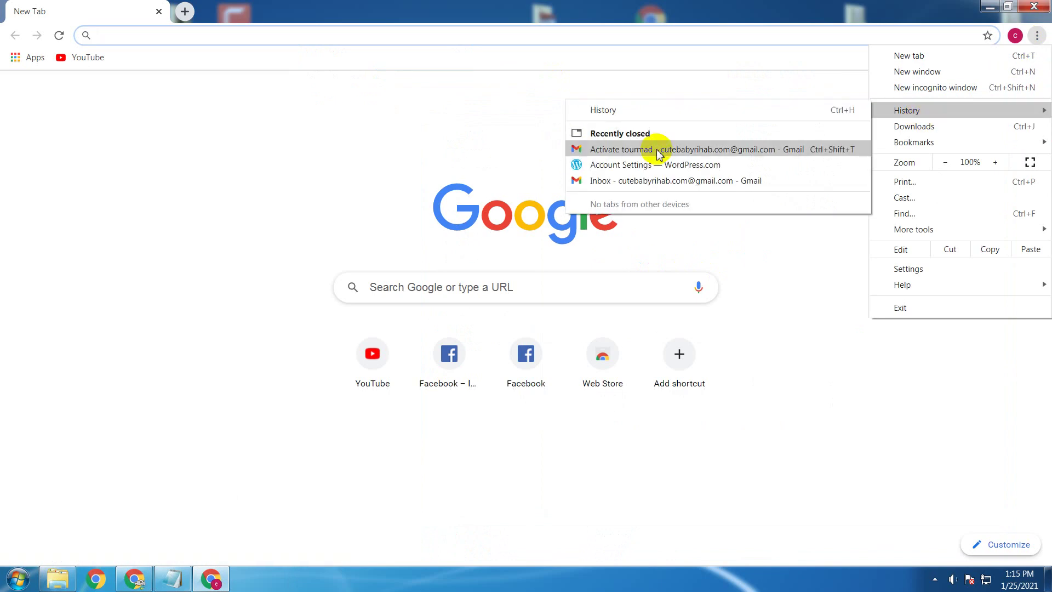
# Step: Return to the 'Activate tourmad' email and follow its activation link for the WordPress.com account
pyautogui.click(159, 4)
pyautogui.click(1037, 36)
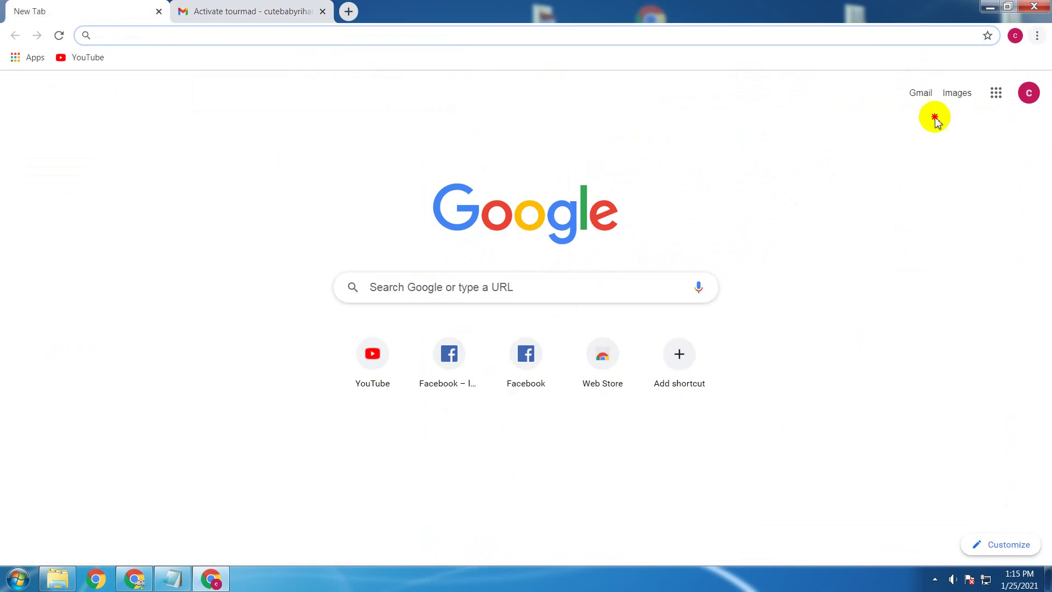
pyautogui.moveTo(930, 109)
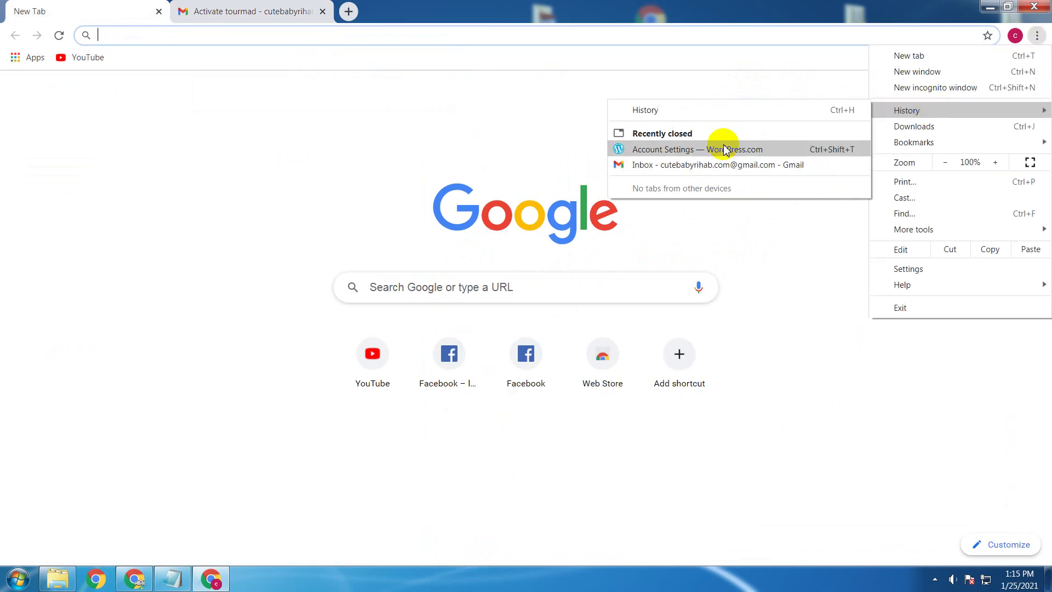
pyautogui.click(373, 147)
pyautogui.hotkey('ctrl', 'Tab')
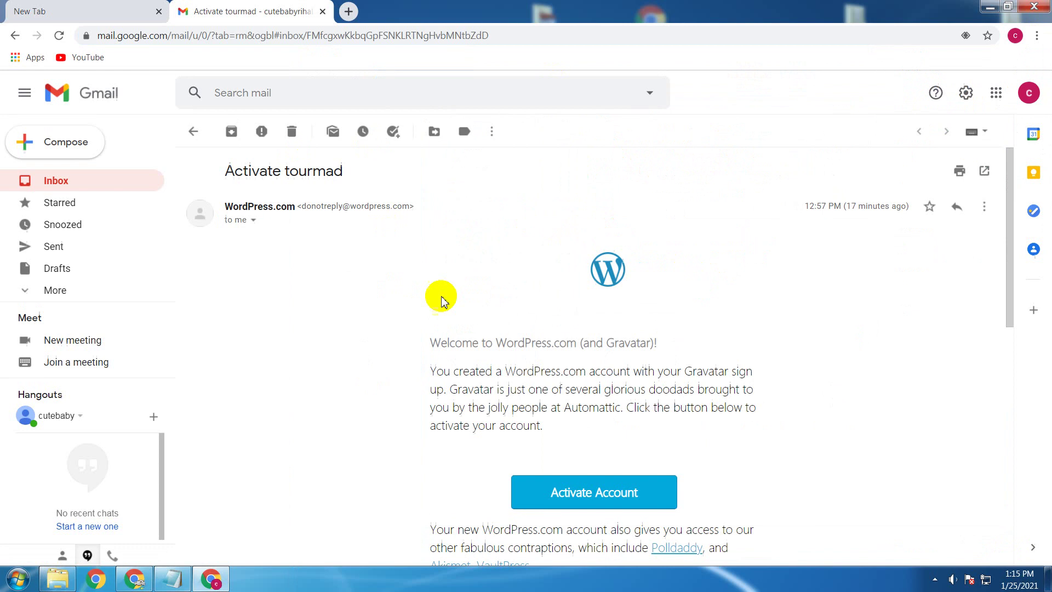
pyautogui.click(595, 492)
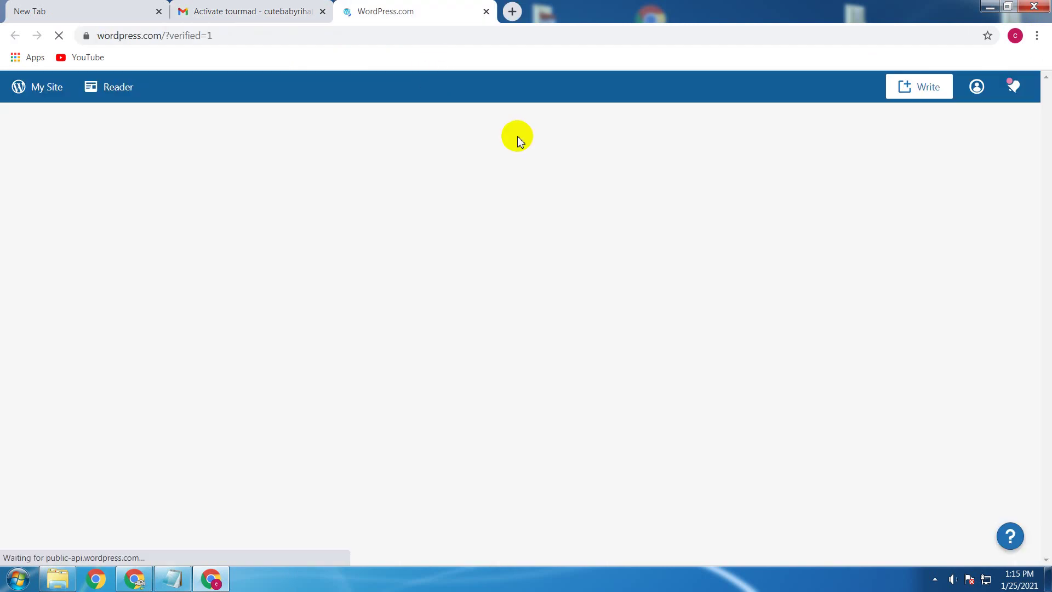
# Step: Glance at My Profile, go back to the 'Email confirmed!' Reader, then minimise the browser
pyautogui.click(976, 88)
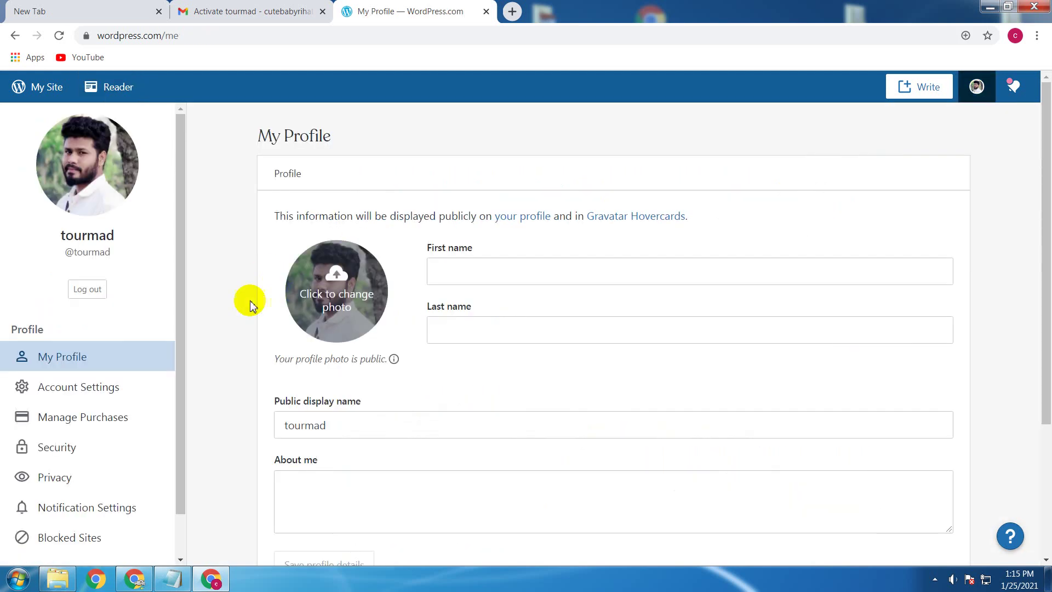
pyautogui.click(14, 37)
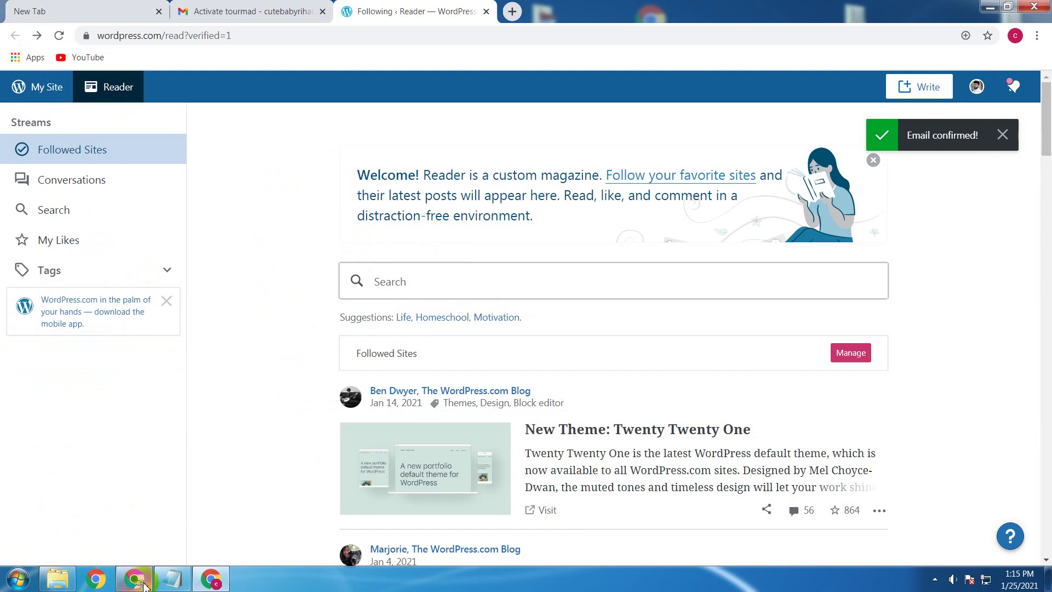
pyautogui.click(142, 583)
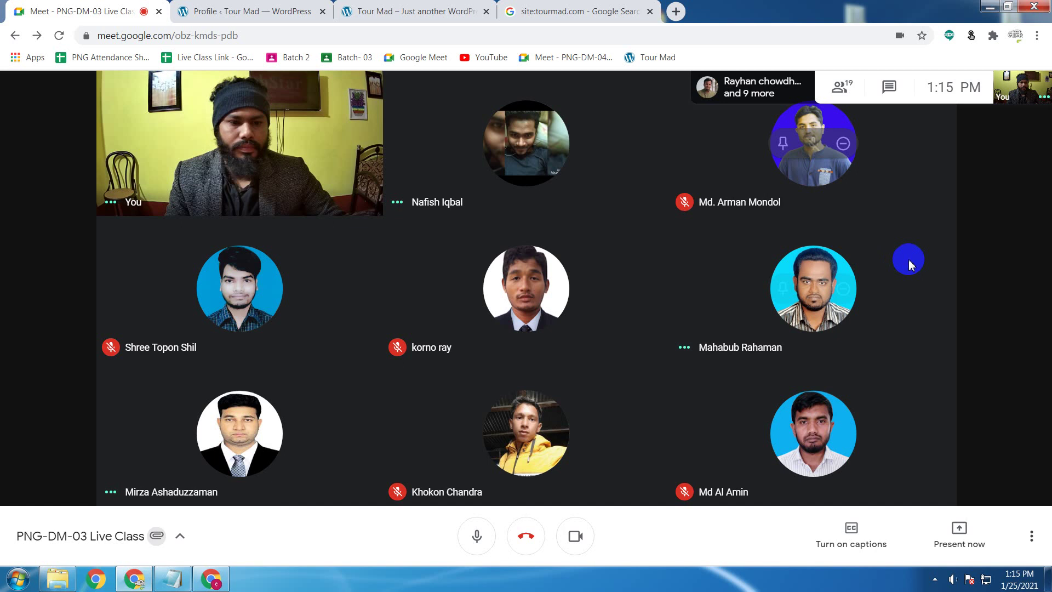
# Step: Share the entire screen with the class, switch the camera off, and hide the sharing bar
pyautogui.click(959, 548)
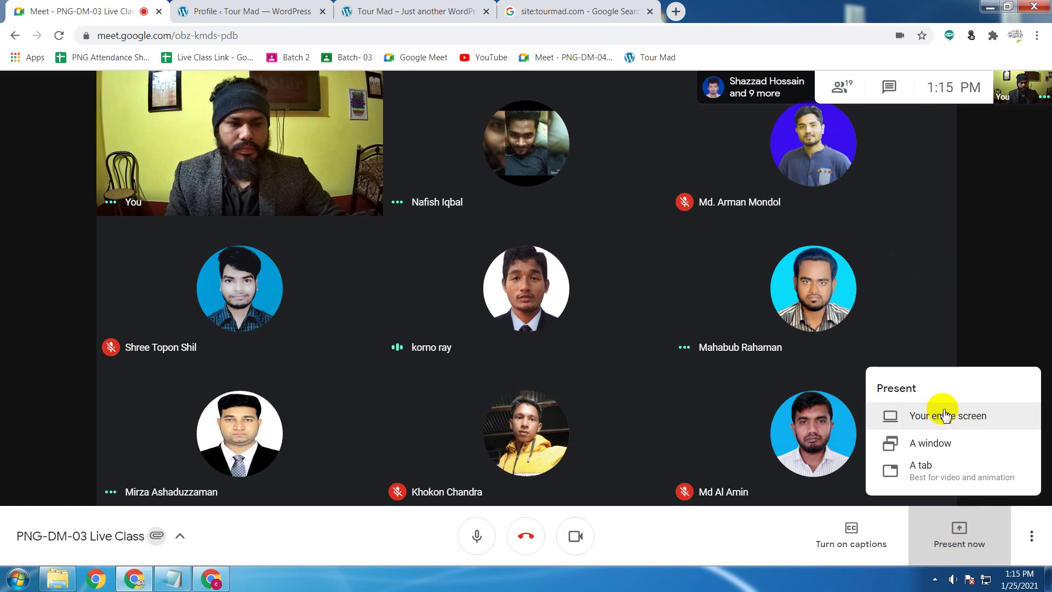
pyautogui.click(941, 415)
pyautogui.click(509, 177)
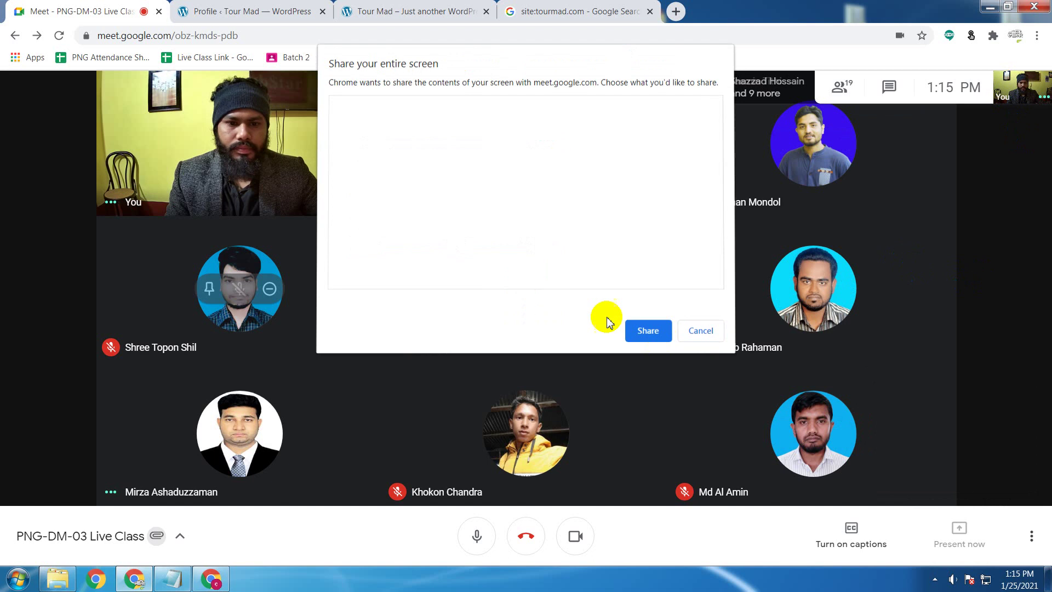
pyautogui.click(647, 330)
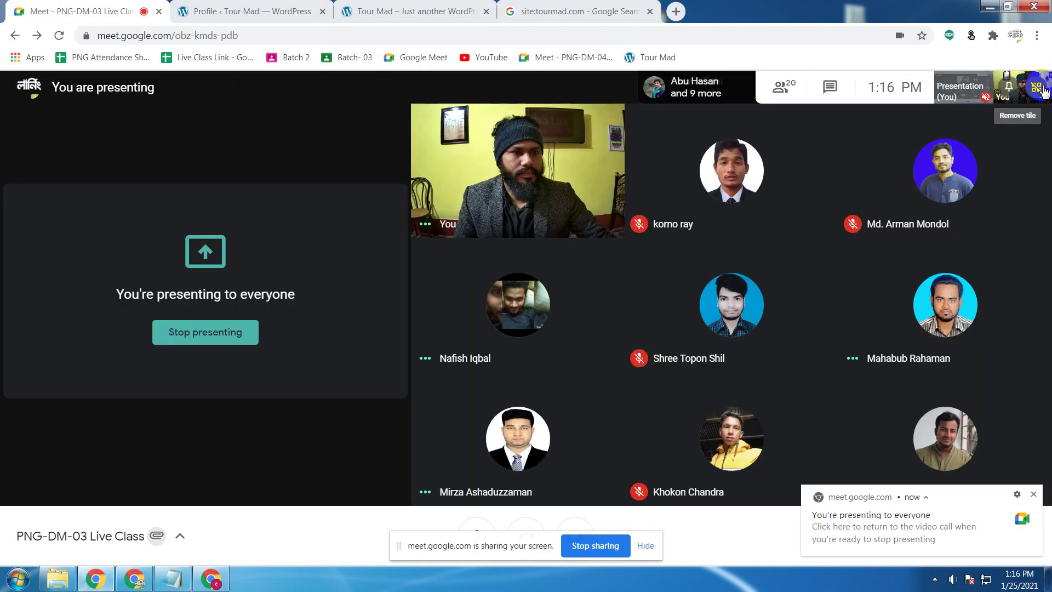
pyautogui.moveTo(502, 175)
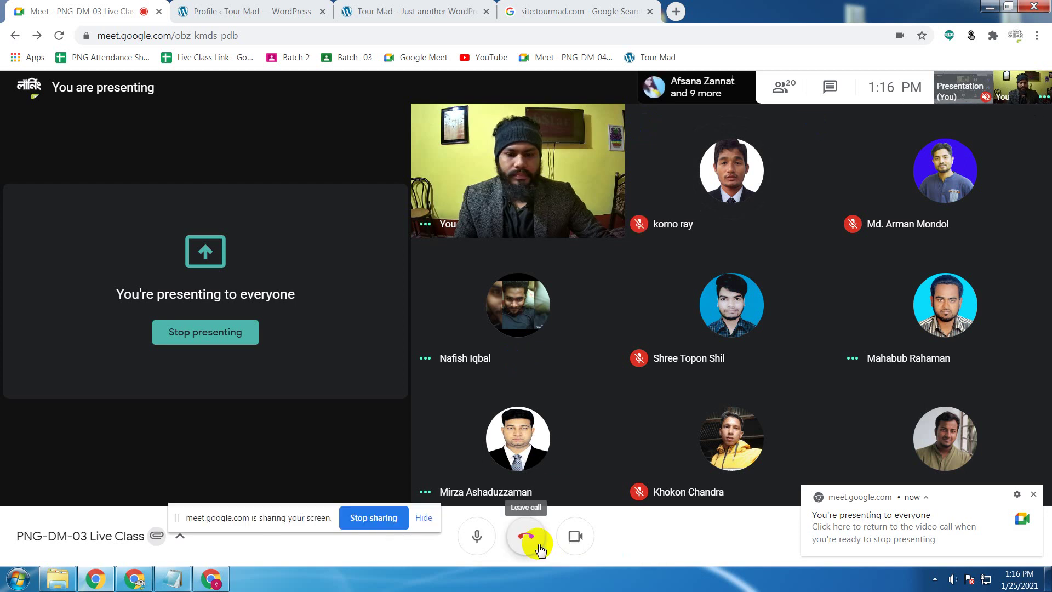
pyautogui.hotkey('ctrl', 'e')
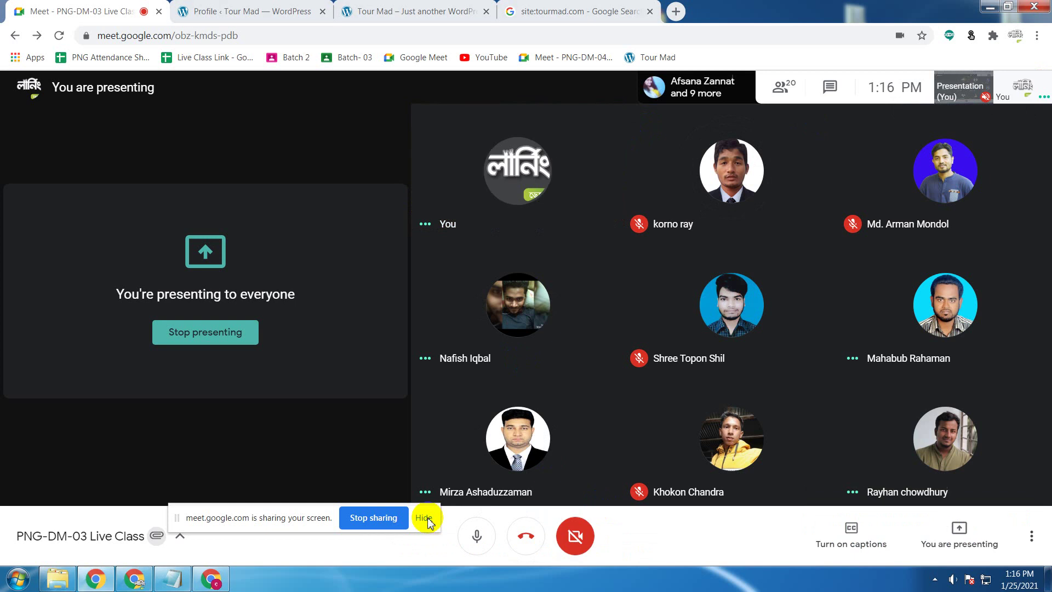
pyautogui.click(427, 518)
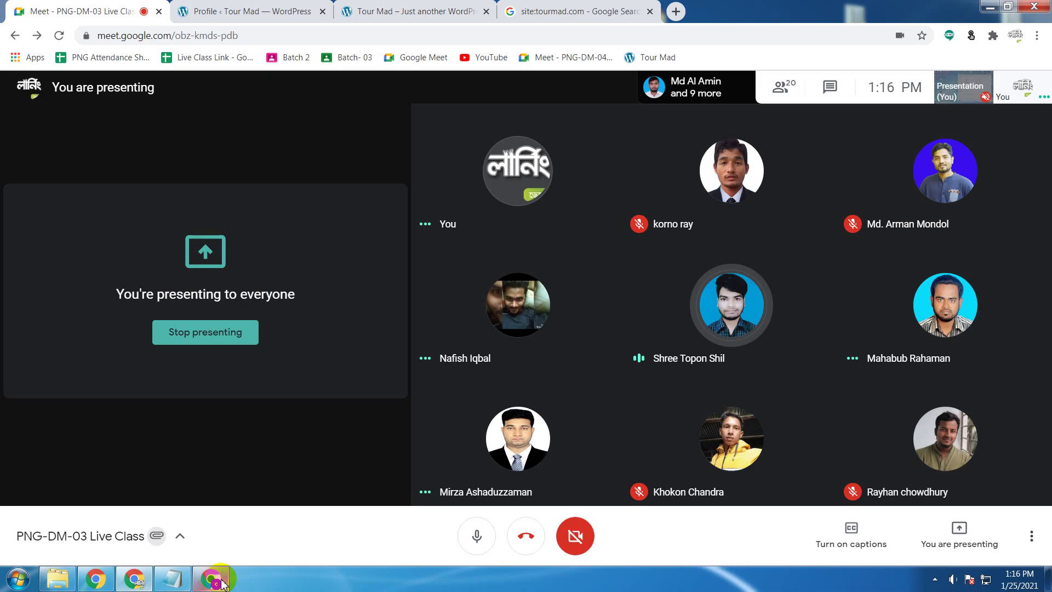
# Step: Bring back the WordPress window and open My Profile to check the tourmad photo
pyautogui.click(223, 583)
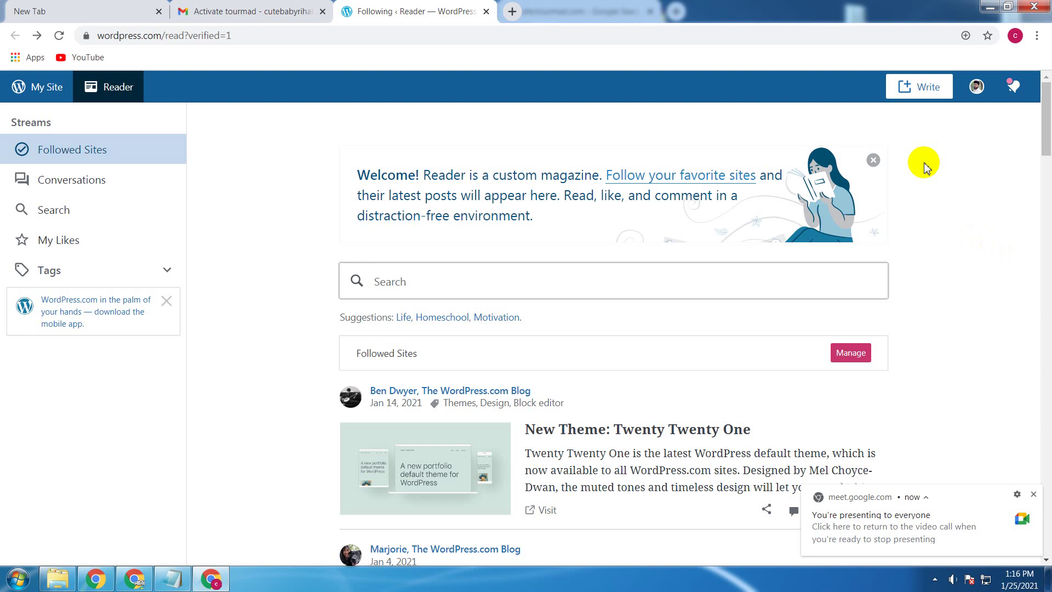
pyautogui.click(982, 89)
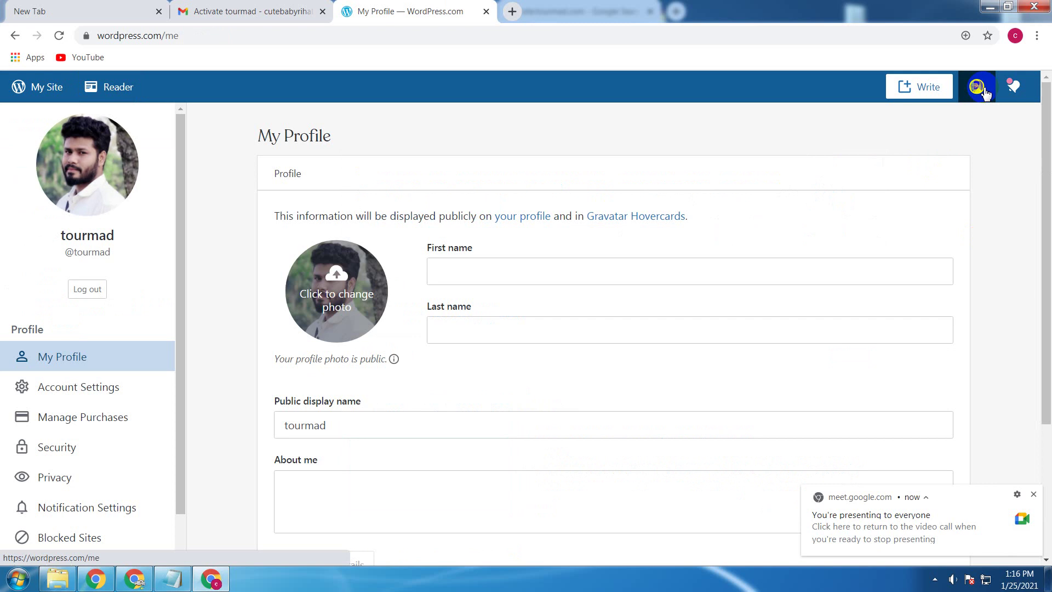
pyautogui.click(1034, 494)
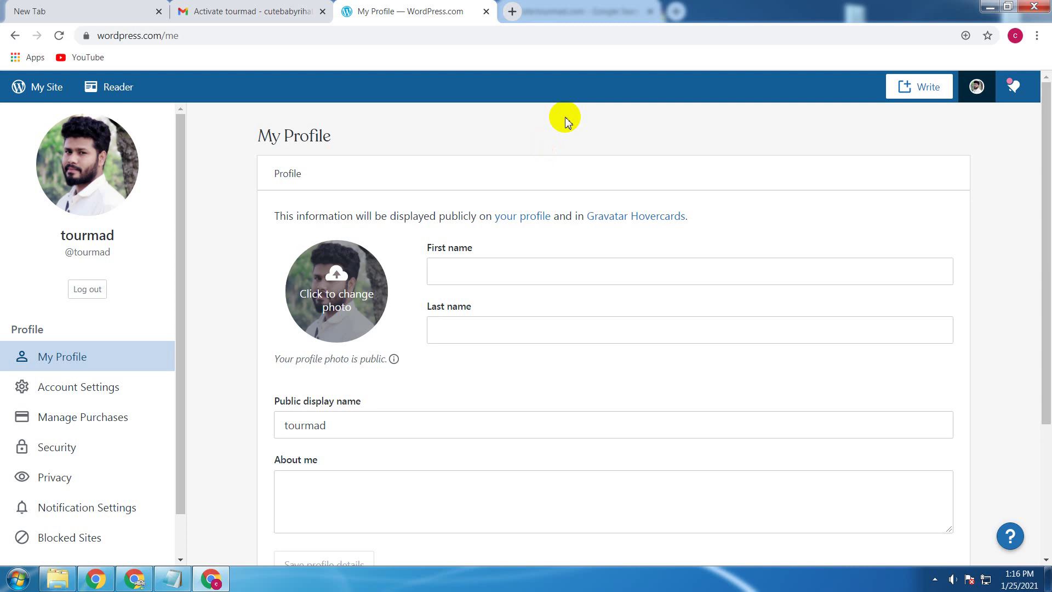
# Step: Go back to the Reader and close the Welcome banner and 'Email confirmed' notice
pyautogui.hotkey('alt', 'Left')
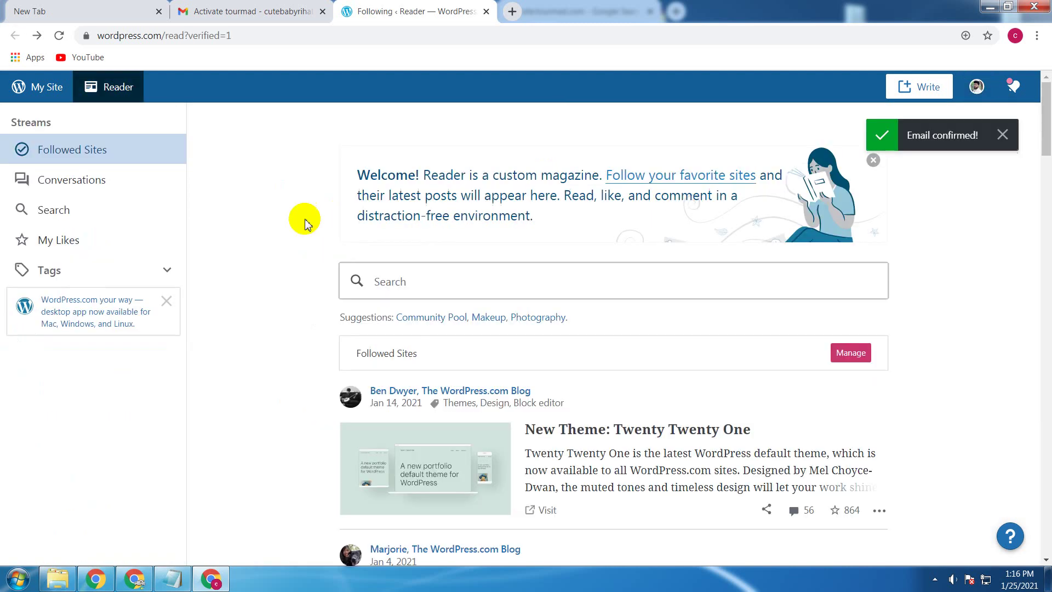
pyautogui.click(874, 160)
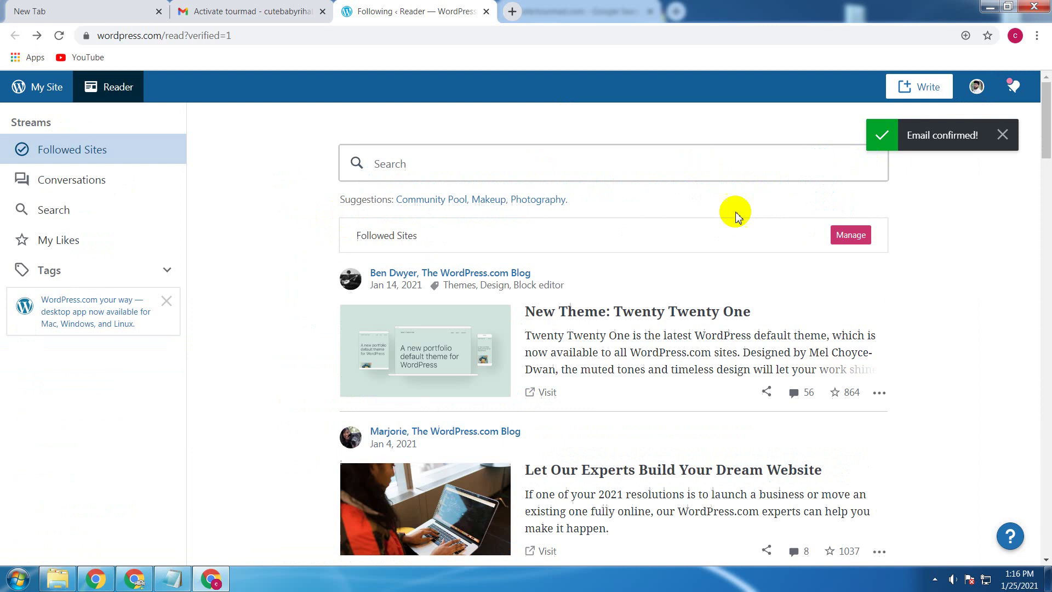
pyautogui.click(1004, 136)
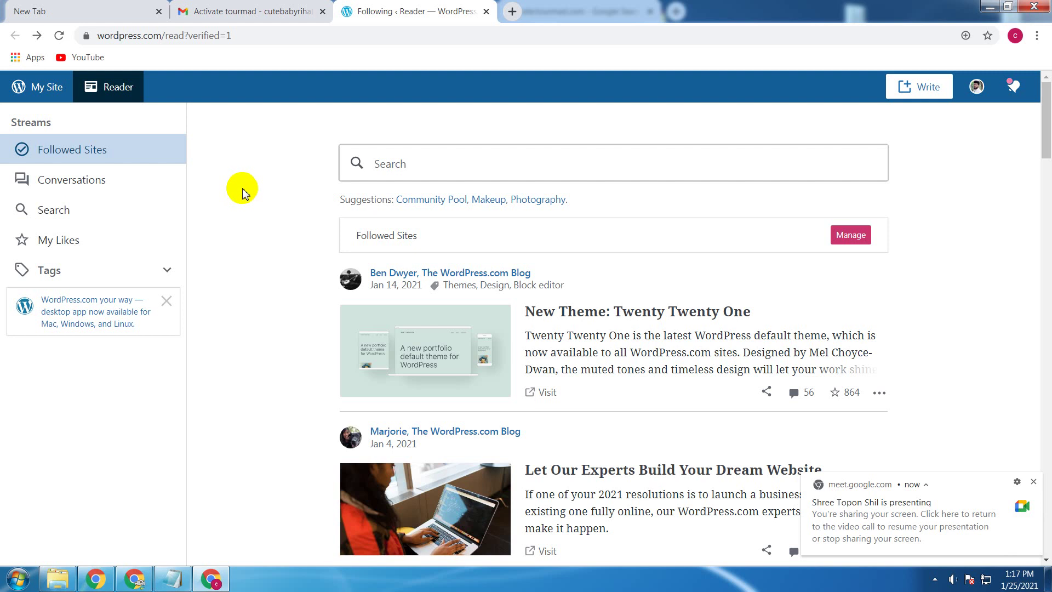
# Step: Switch to the Google Meet window to watch the participant's Manage Gravatars page
pyautogui.click(214, 578)
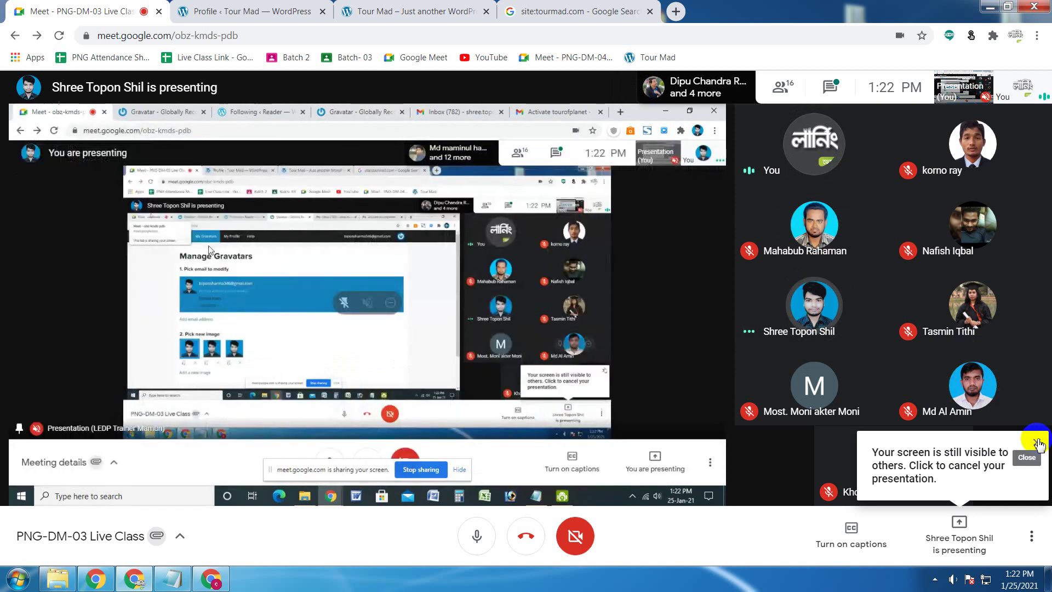
# Step: Dismiss the 'You're no longer presenting' notification and the 'screen still visible' reminder
pyautogui.click(1037, 443)
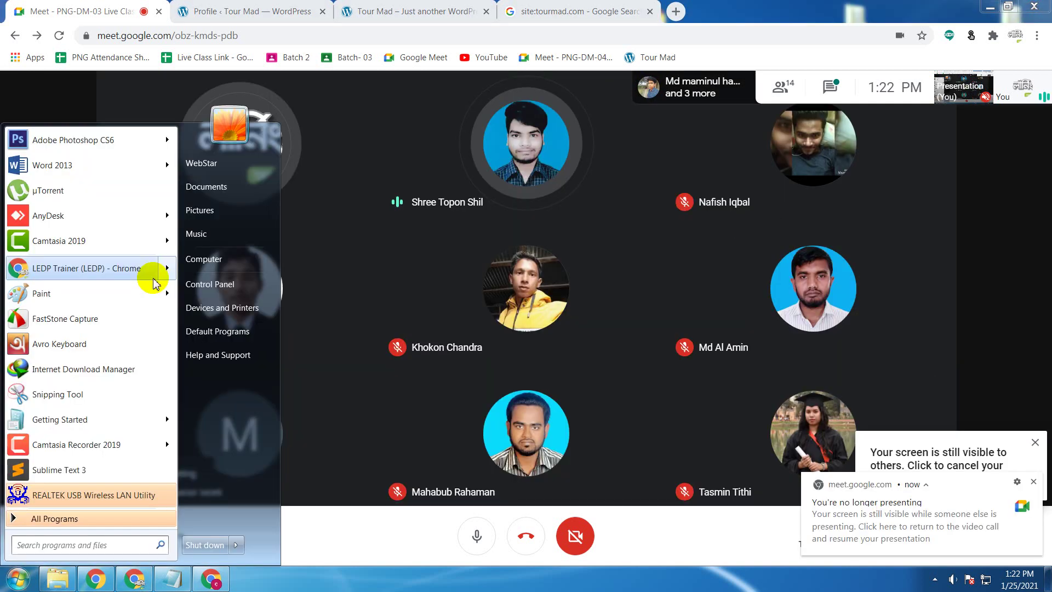
pyautogui.moveTo(154, 280)
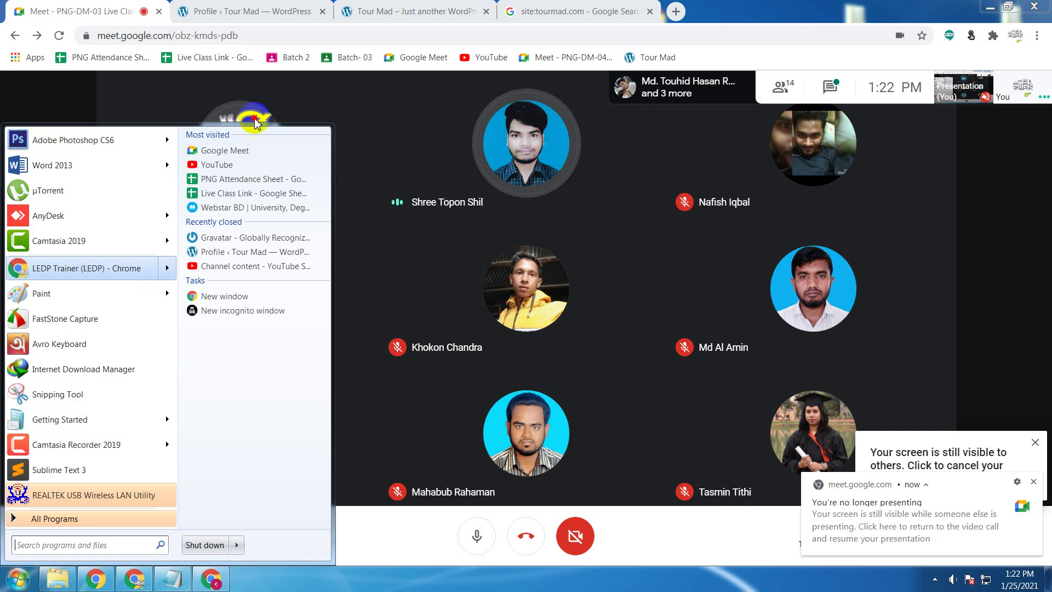
pyautogui.click(130, 582)
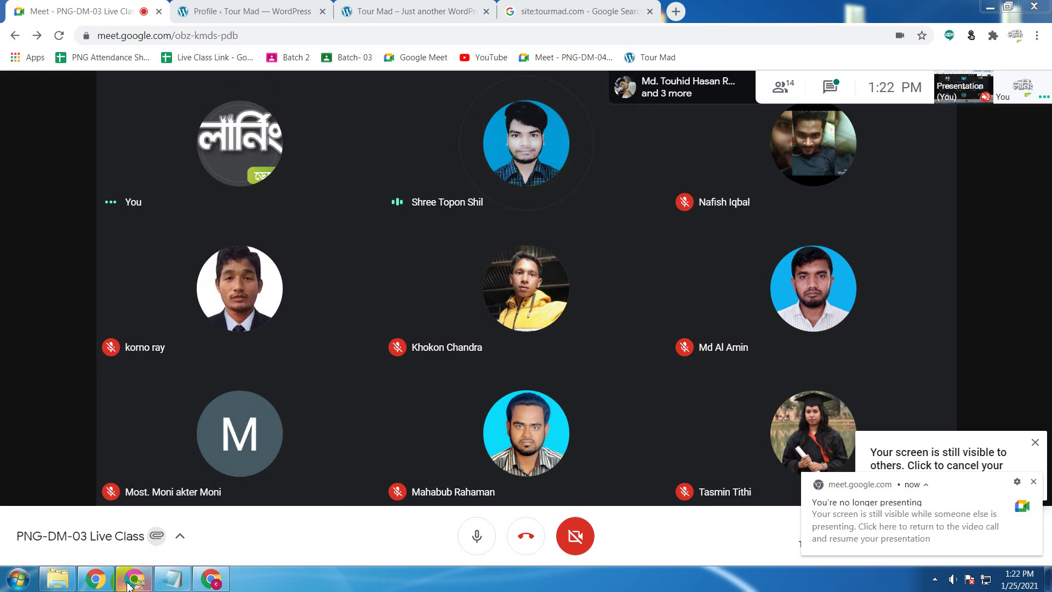
pyautogui.moveTo(129, 585)
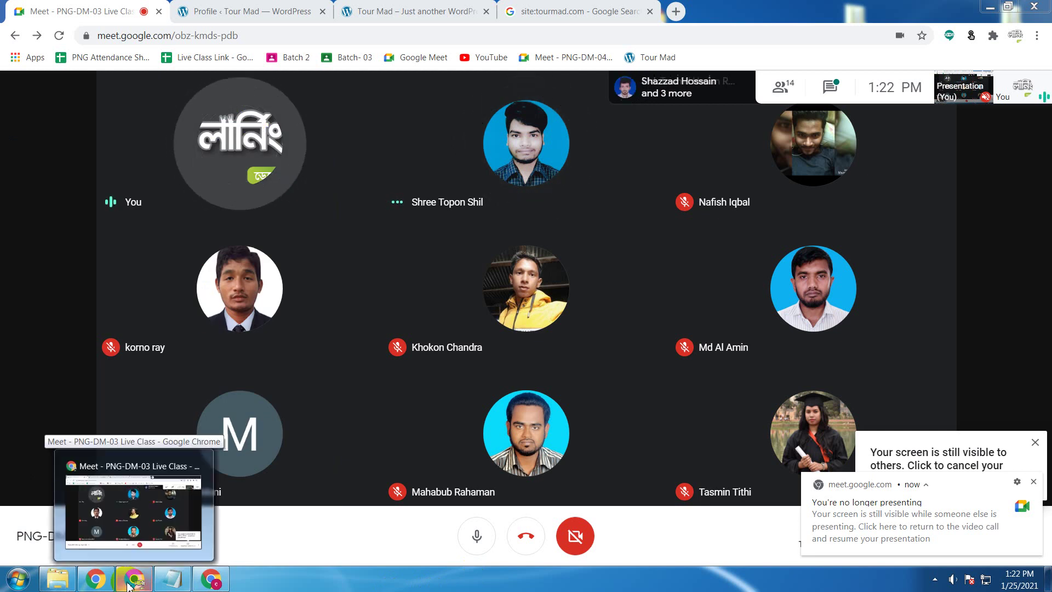
pyautogui.click(1034, 482)
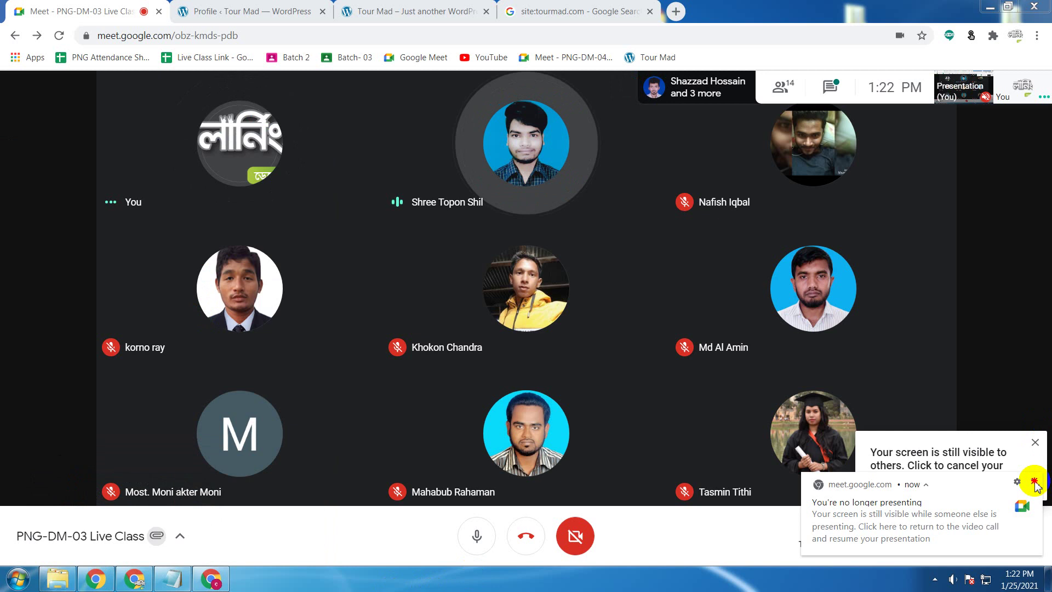
pyautogui.click(1034, 444)
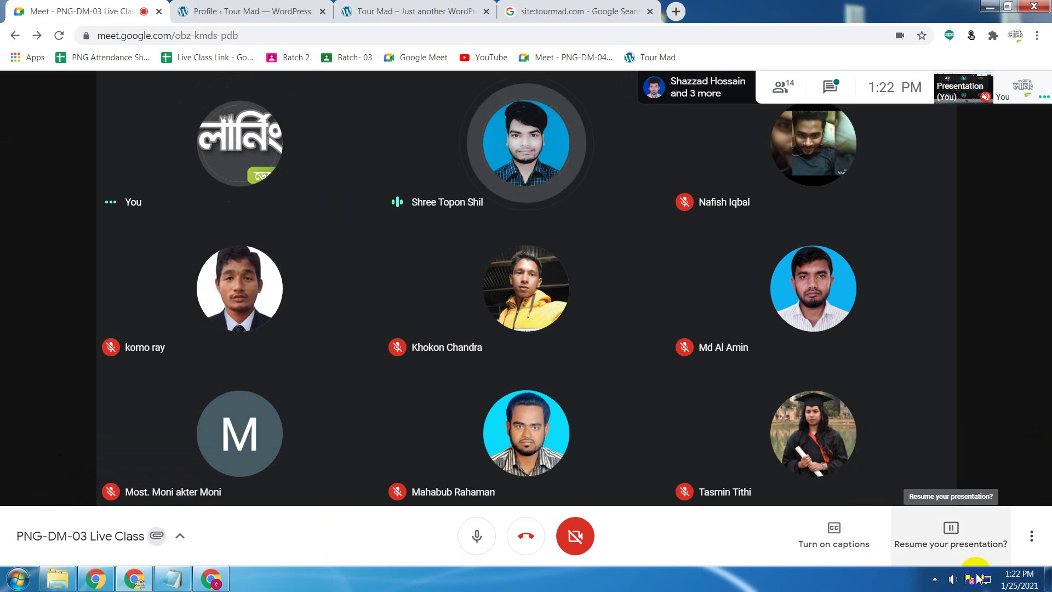